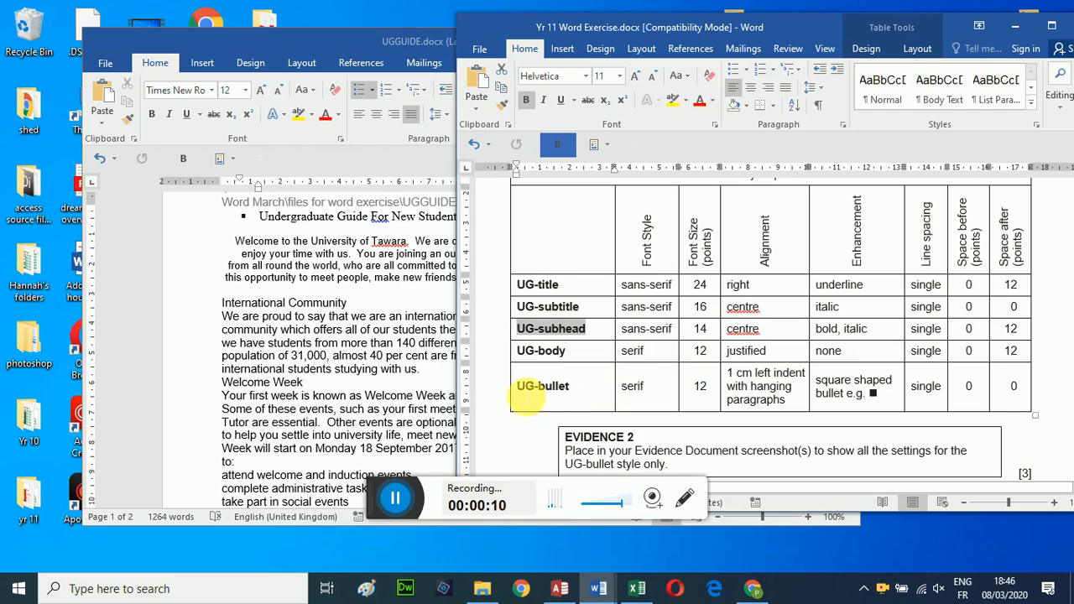
Check the UG-bullet requirements in the exercise table and reset the title line in UGGUIDE.docx to the Normal style
left_click_drag(528, 401, 914, 411)
left_click(792, 386)
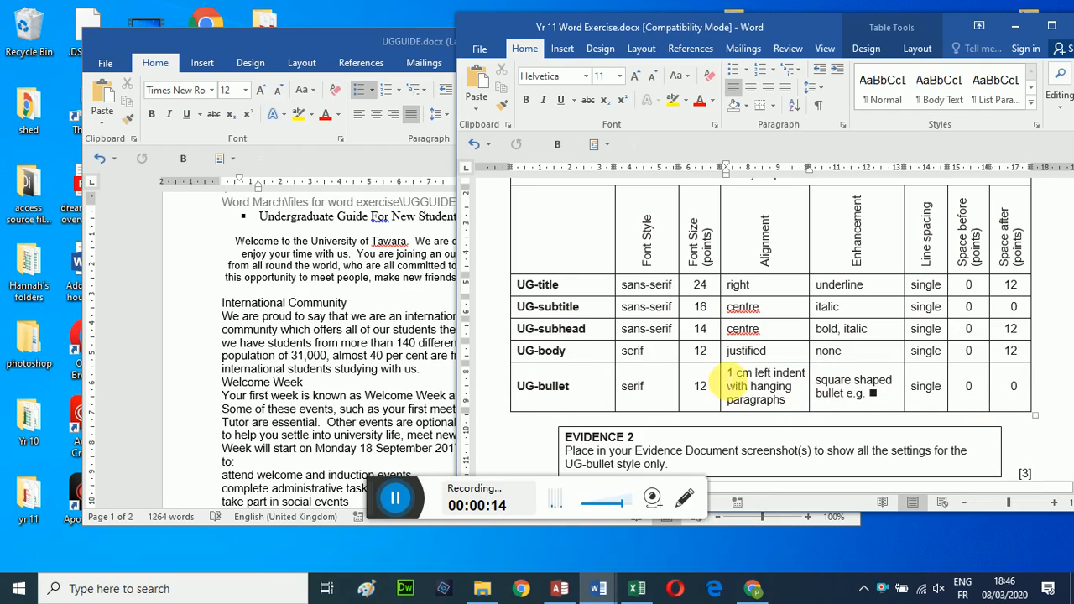
left_click_drag(726, 373, 793, 401)
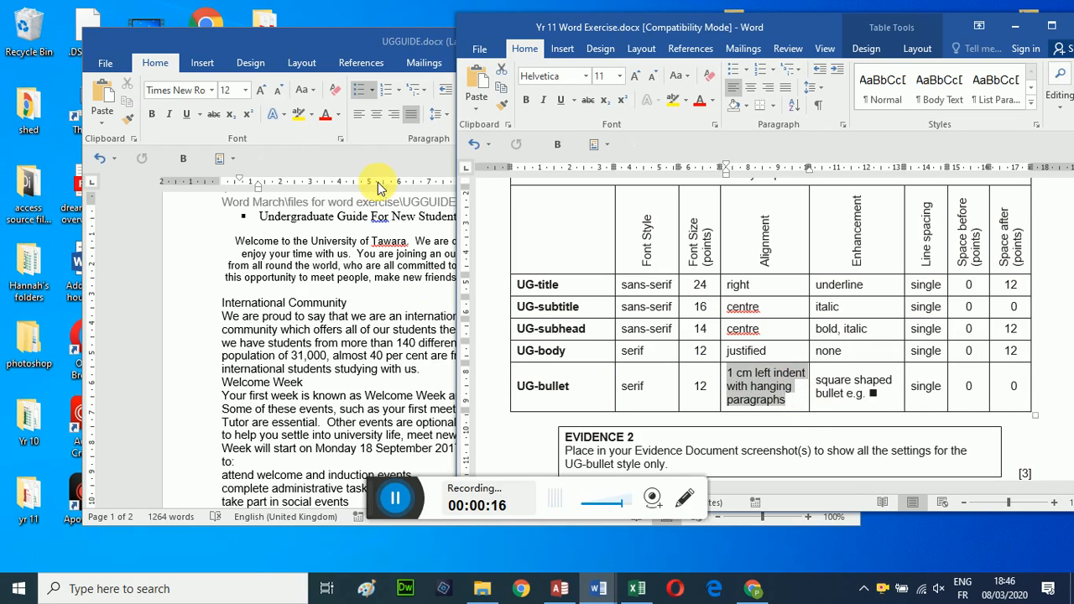
left_click(374, 146)
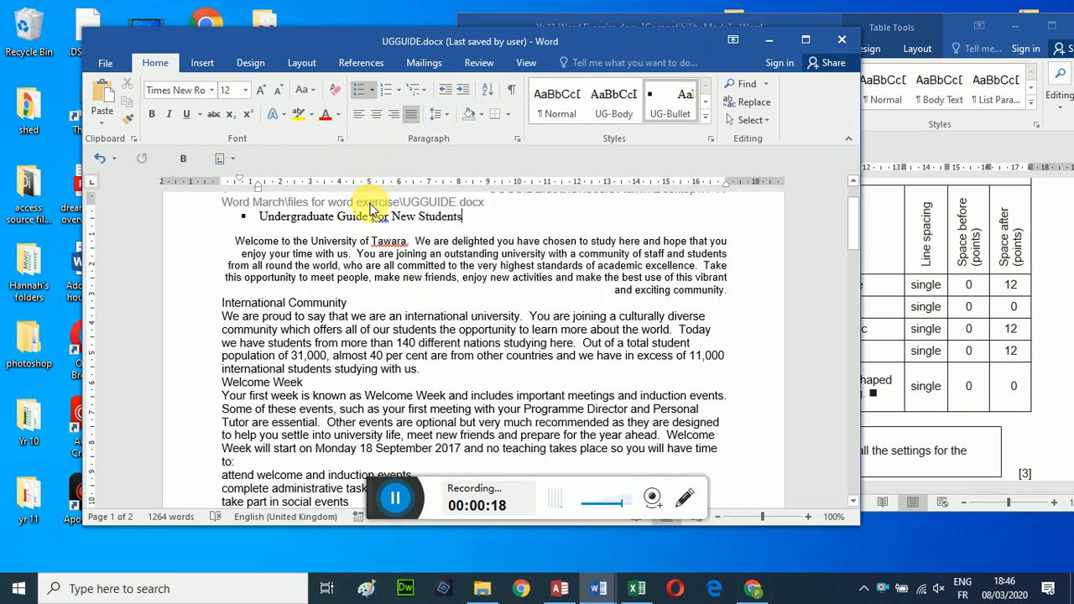
left_click(556, 99)
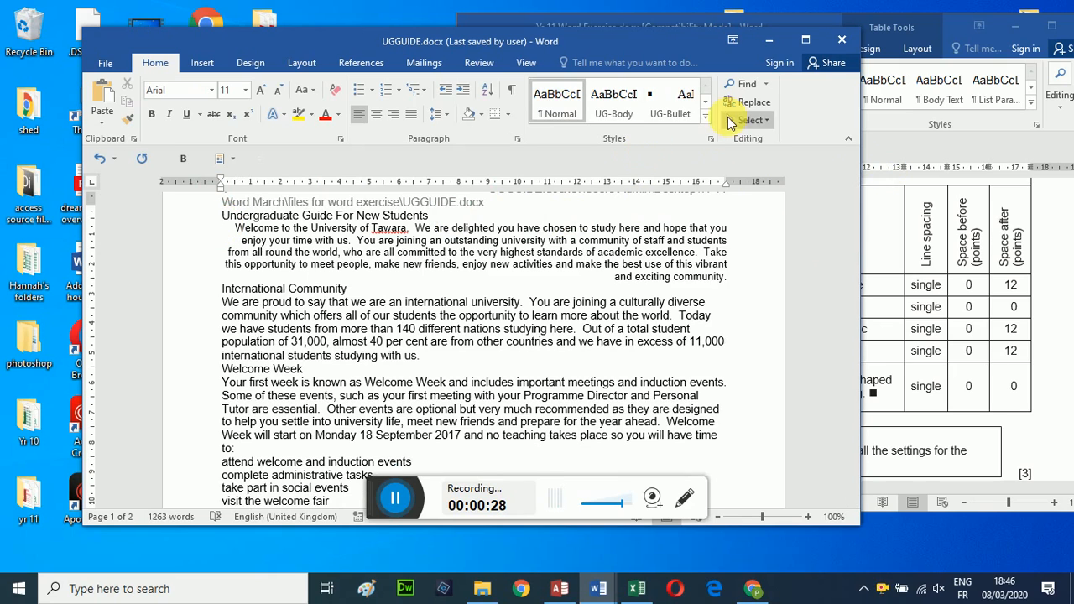
Copy the style name UG-bullet from the table in Yr 11 Word Exercise.docx and return to UGGUIDE.docx
left_click(705, 120)
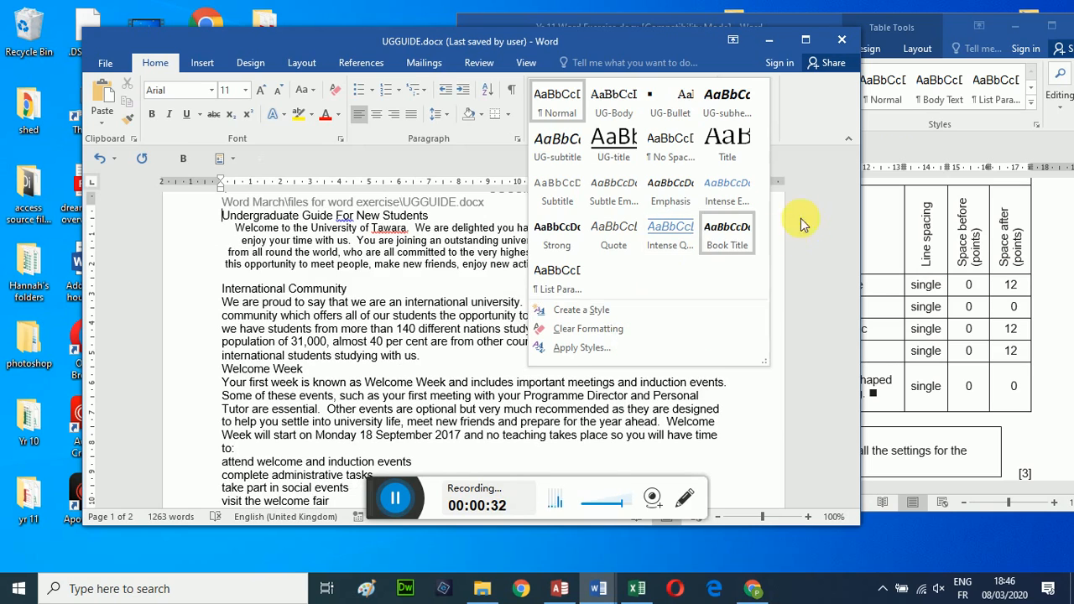
left_click(899, 142)
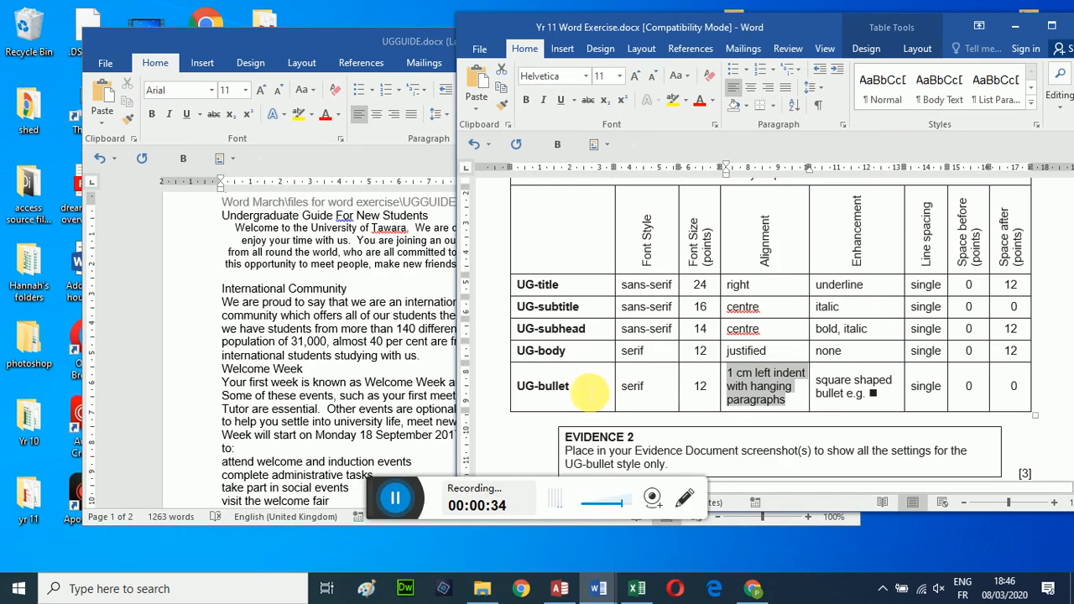
left_click_drag(590, 391, 521, 402)
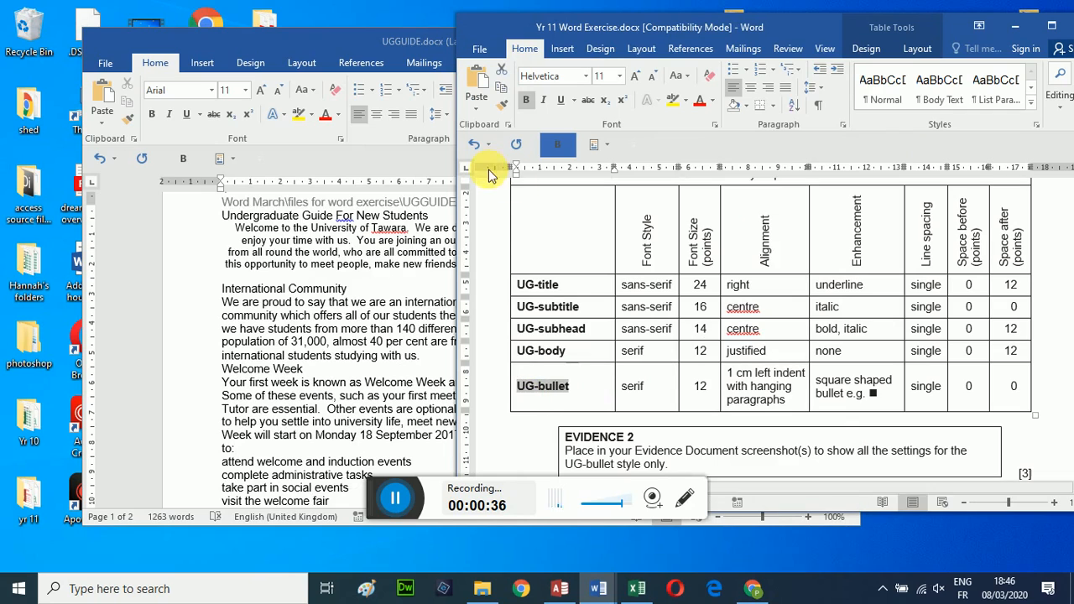
right_click(549, 386)
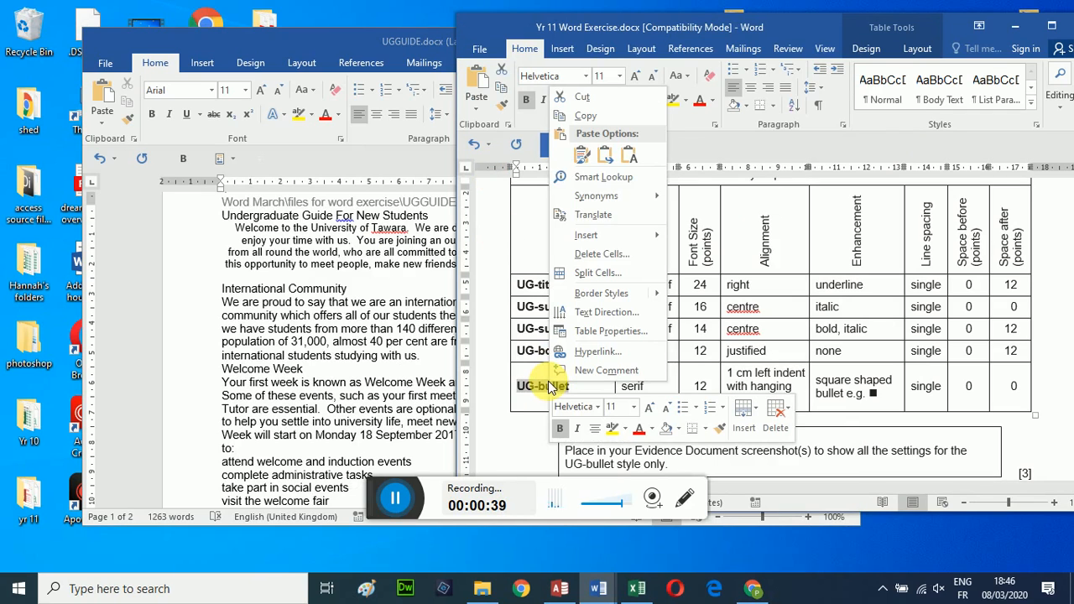
left_click(597, 122)
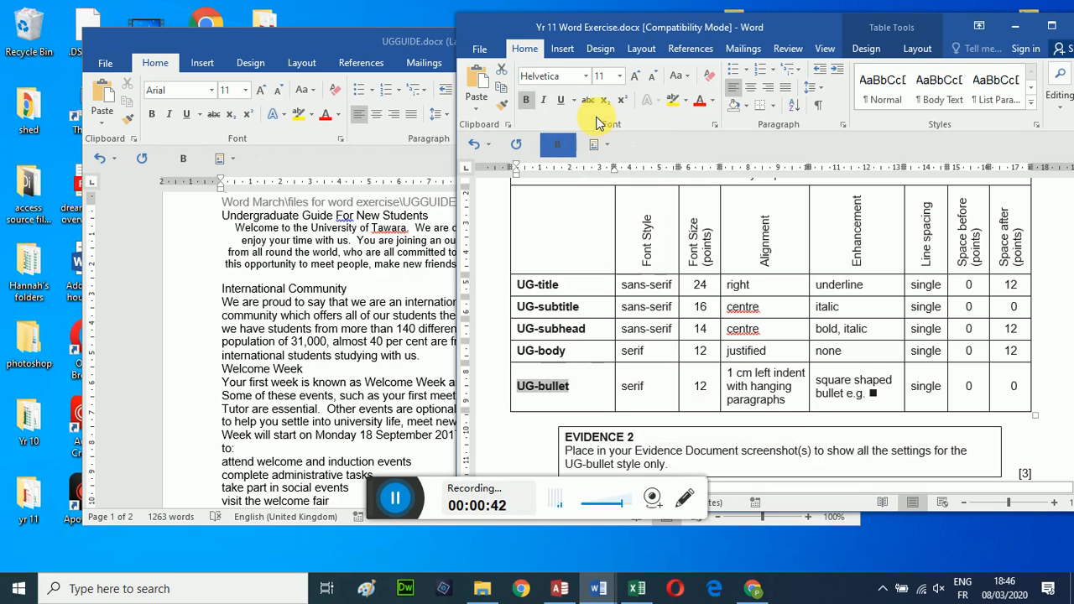
left_click(386, 160)
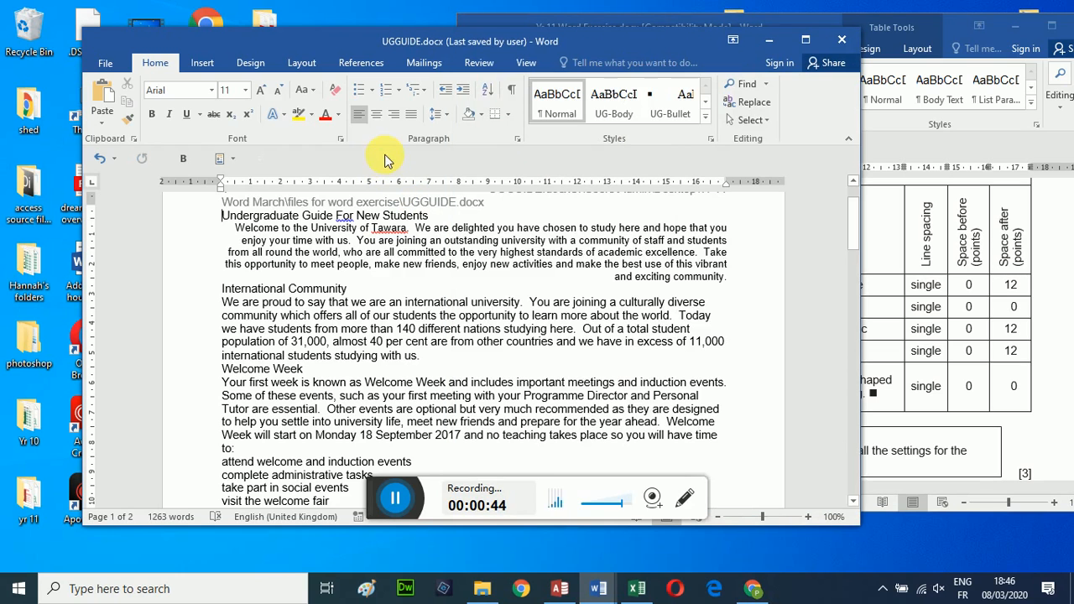
Format the title line "Undergraduate Guide For New Students" in Times New Roman, size 12
left_click(923, 423)
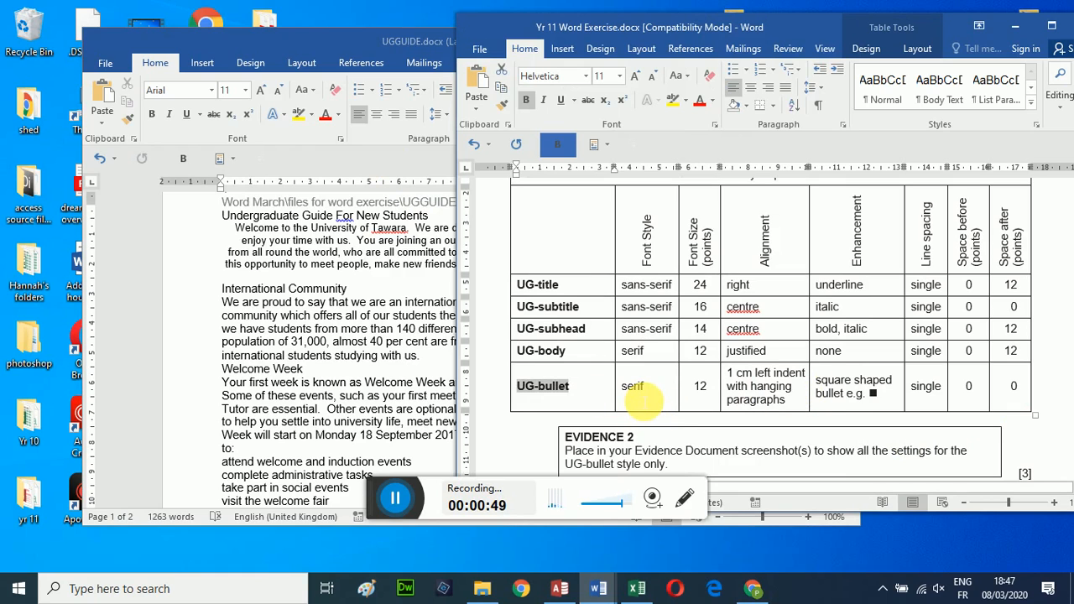
left_click(197, 214)
left_click_drag(222, 216, 427, 220)
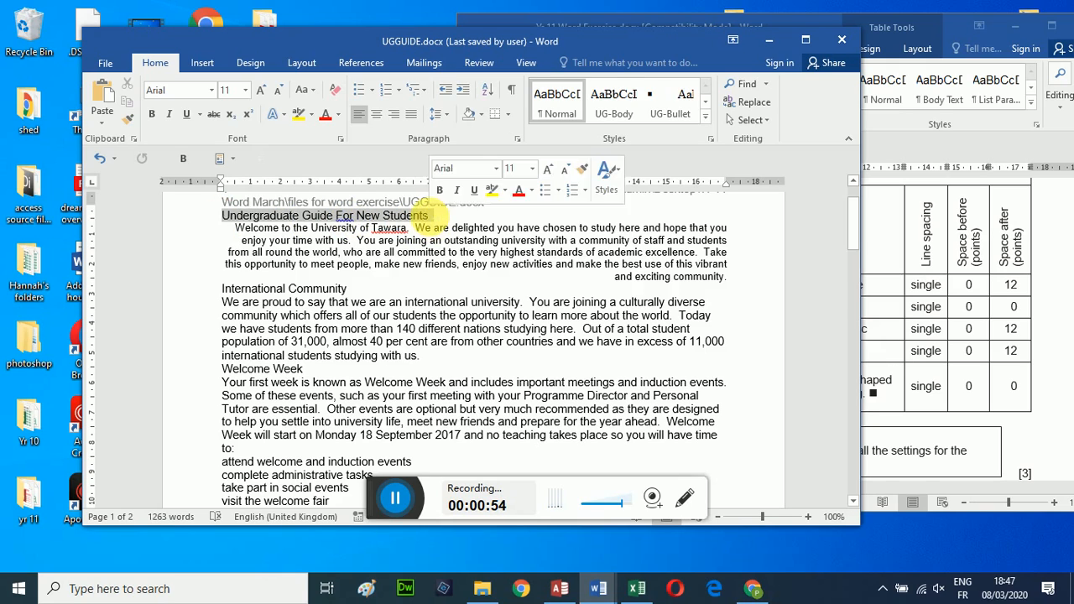
left_click(214, 90)
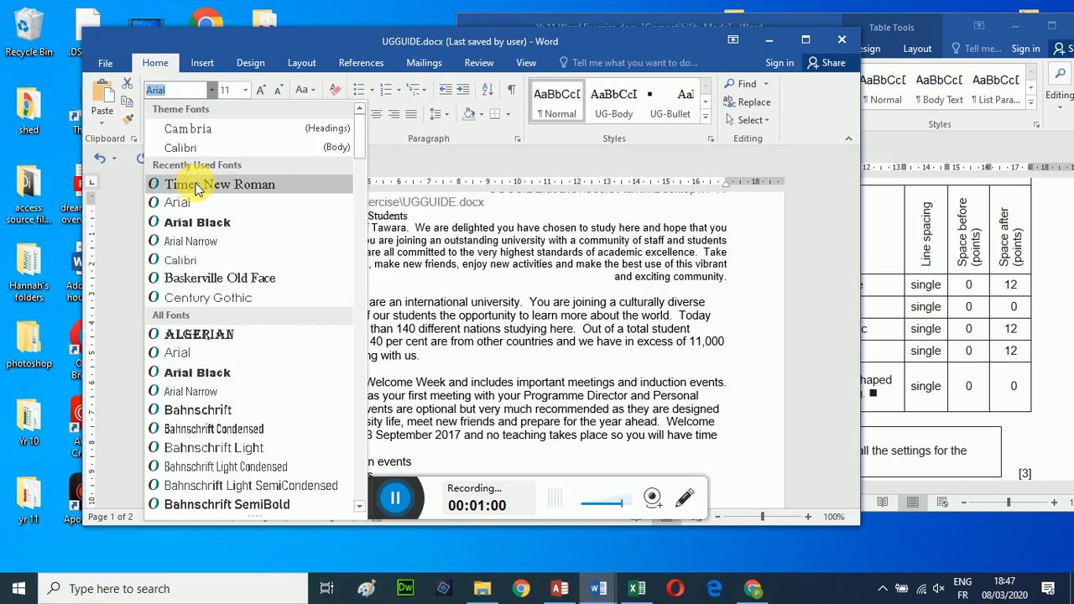
left_click(180, 175)
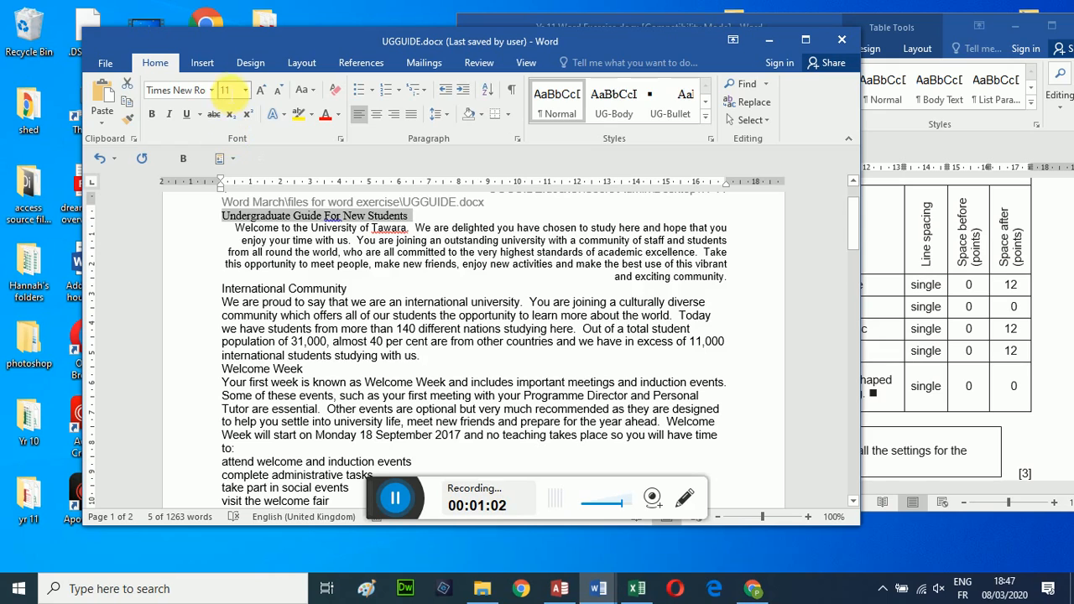
left_click(246, 89)
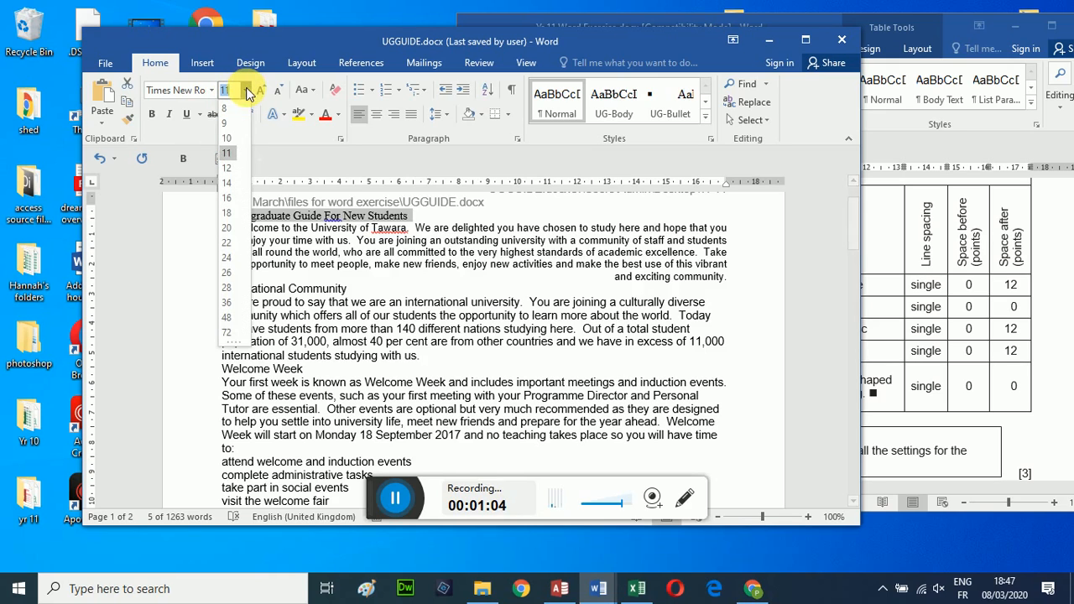
left_click(232, 178)
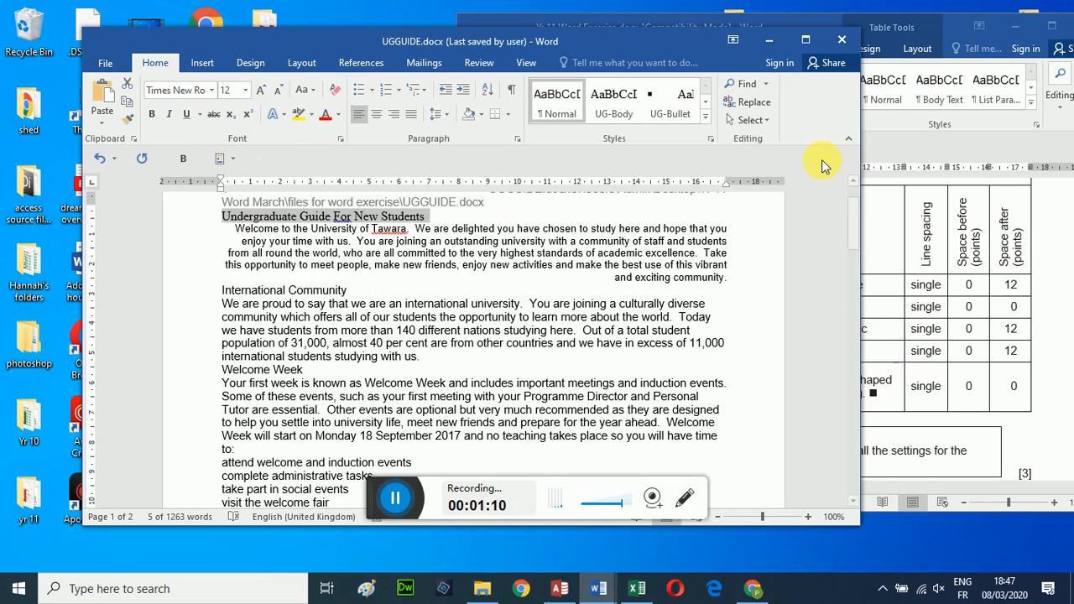
Try to set the title line's left indent to 1 cm, and set its line spacing to 1.0
left_click(302, 62)
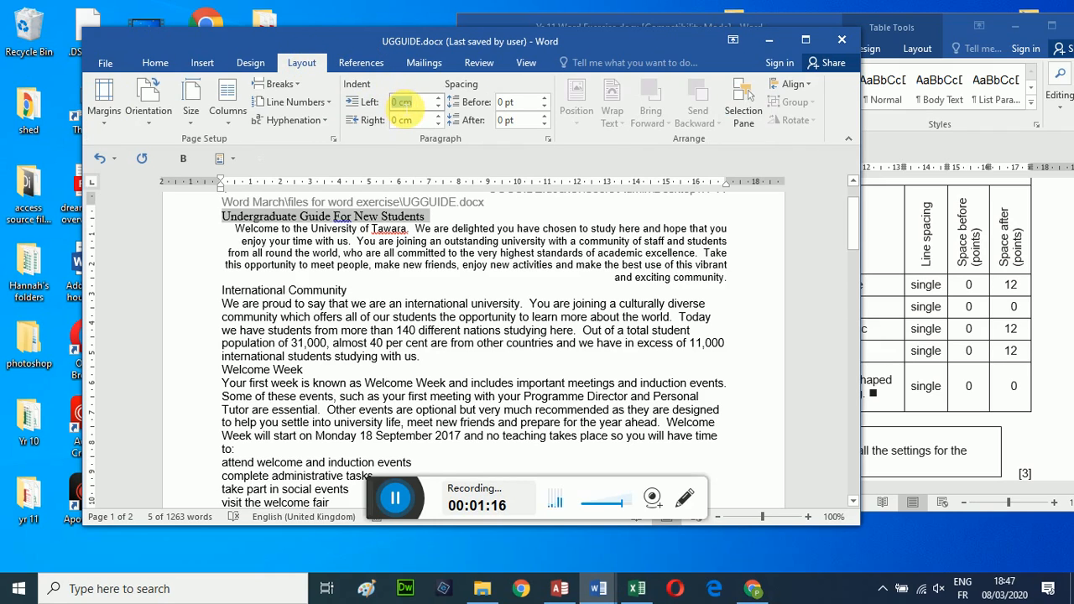
key("BackSpace")
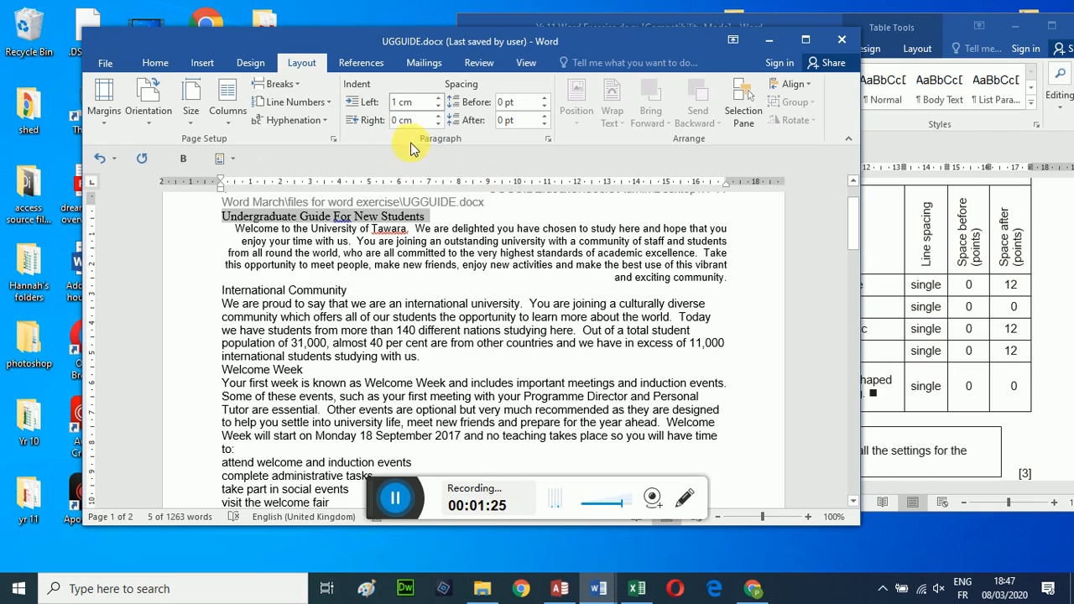
left_click(162, 67)
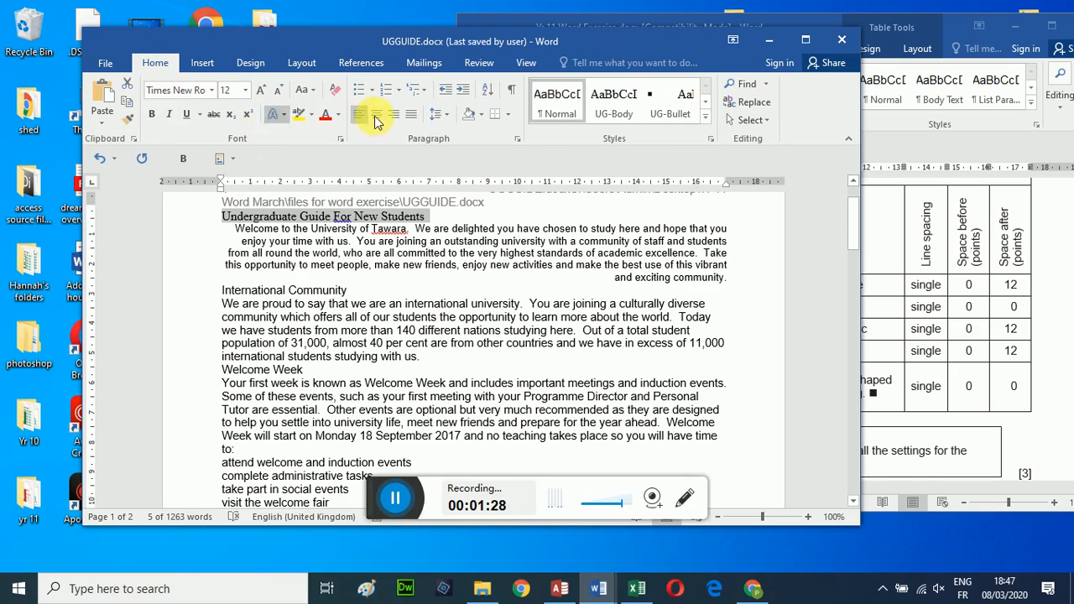
left_click(449, 117)
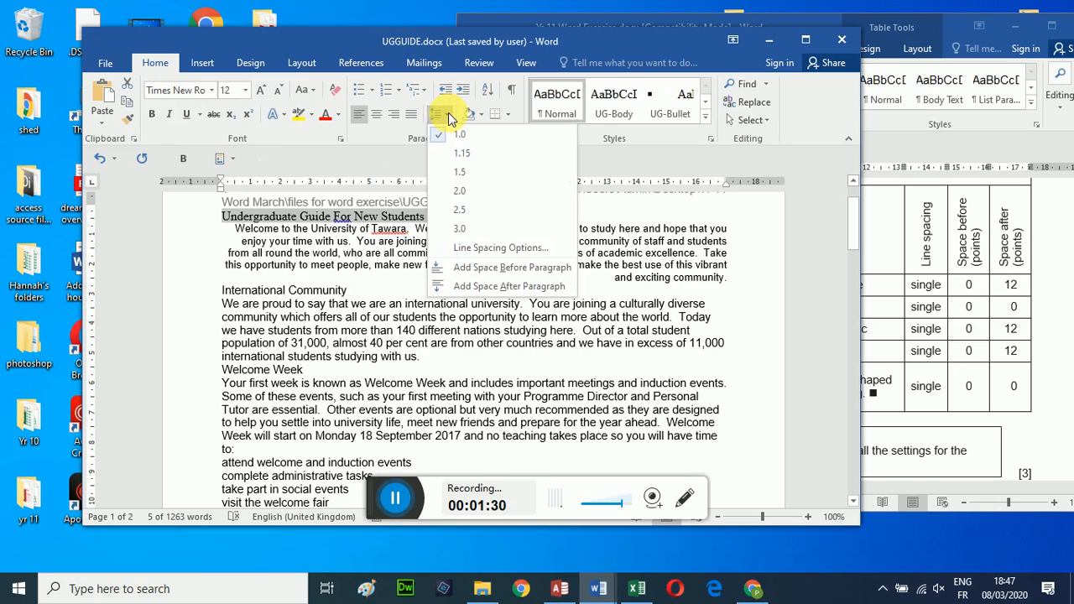
left_click(449, 140)
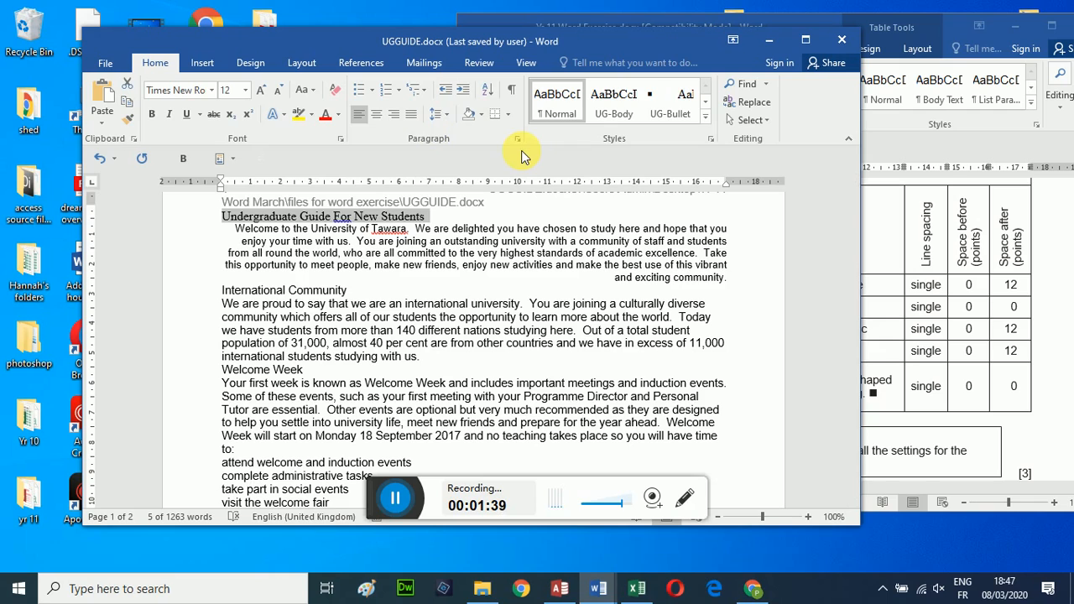
Give the title line a square bullet and start a new style from its formatting named UG-bullet
left_click(373, 95)
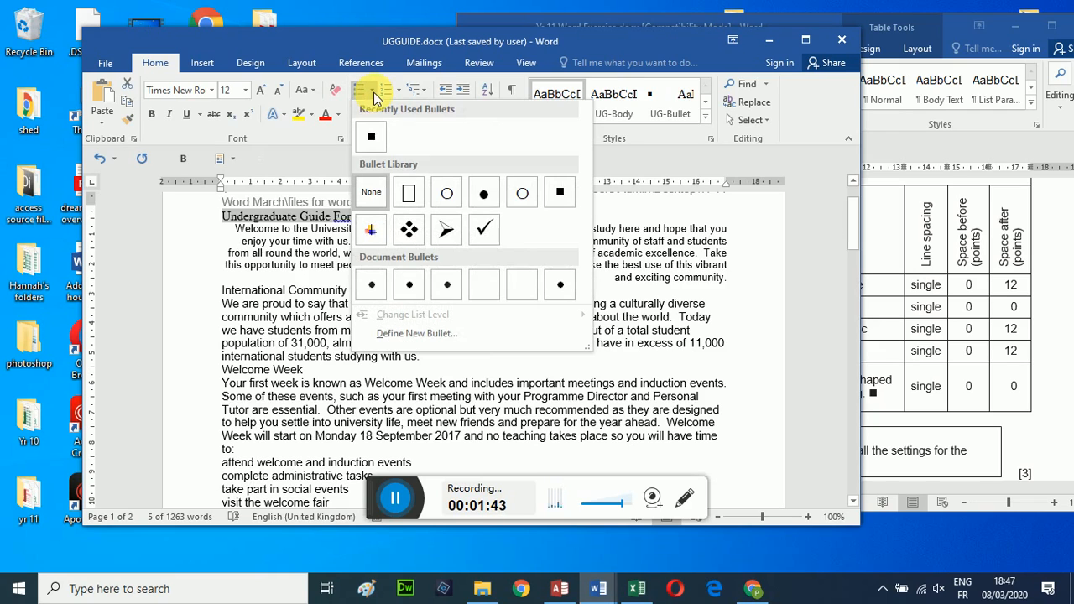
left_click(373, 137)
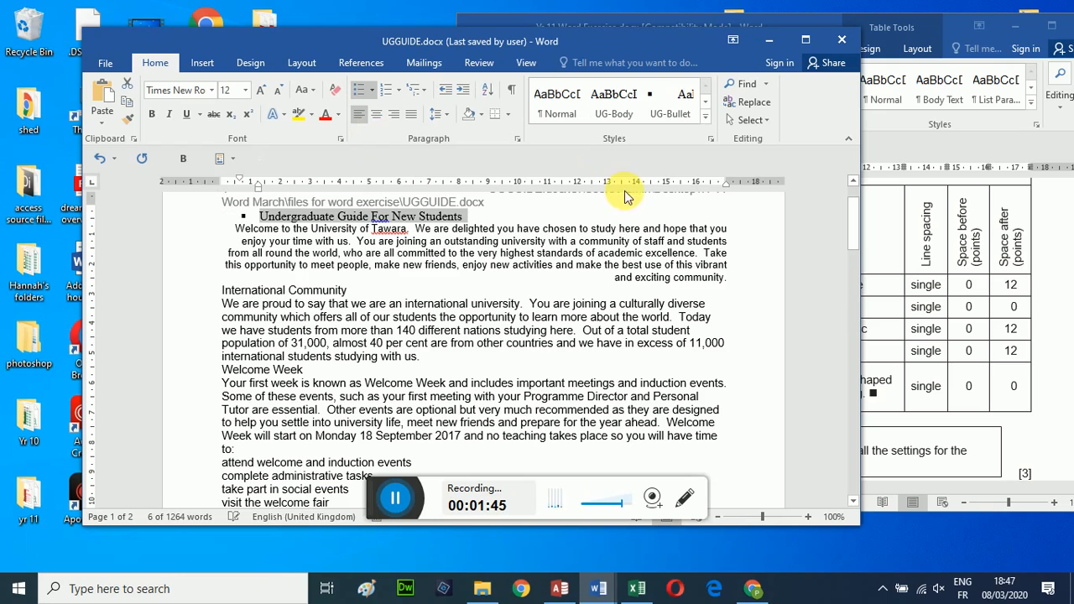
left_click(705, 122)
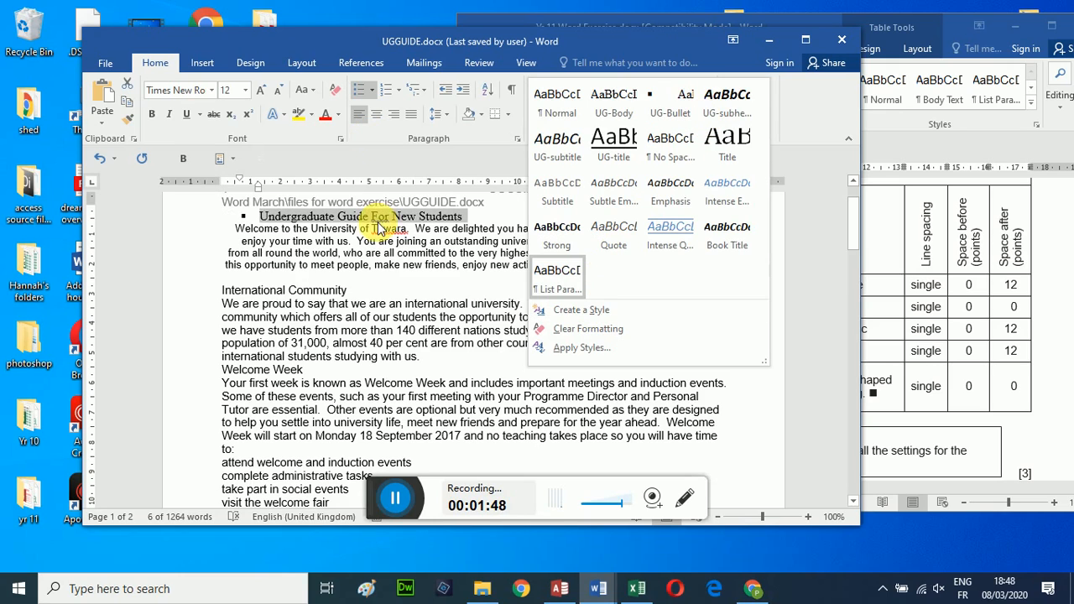
left_click(570, 310)
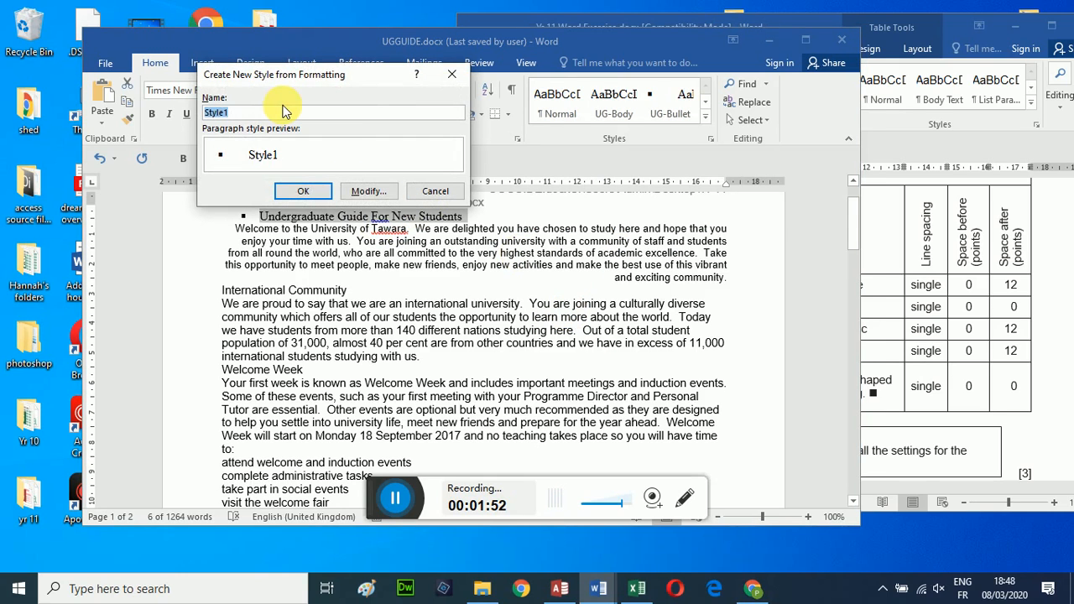
key("BackSpace")
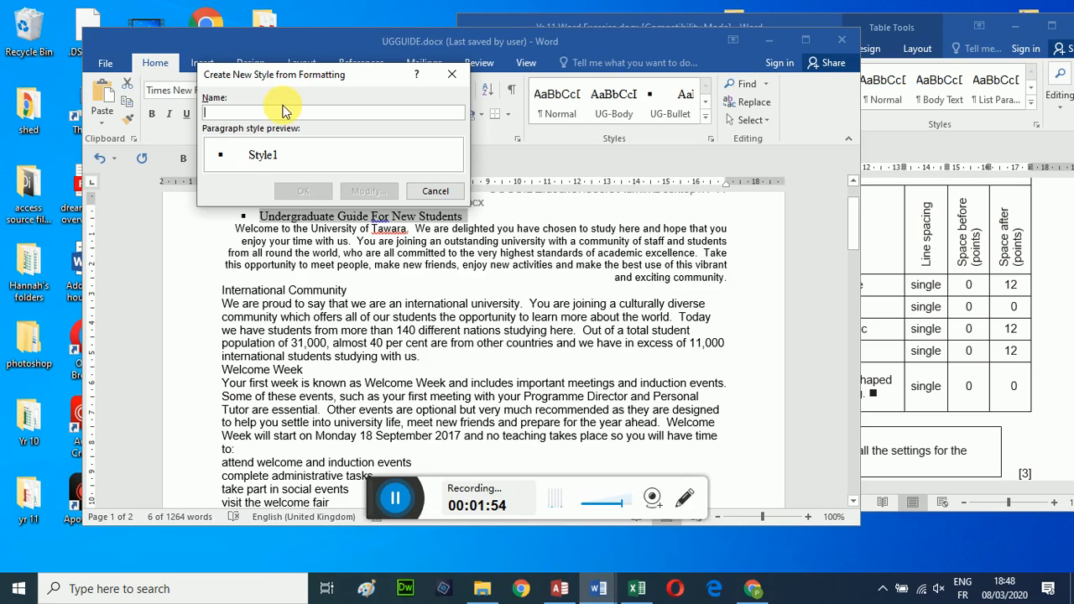
type("UG-bullet")
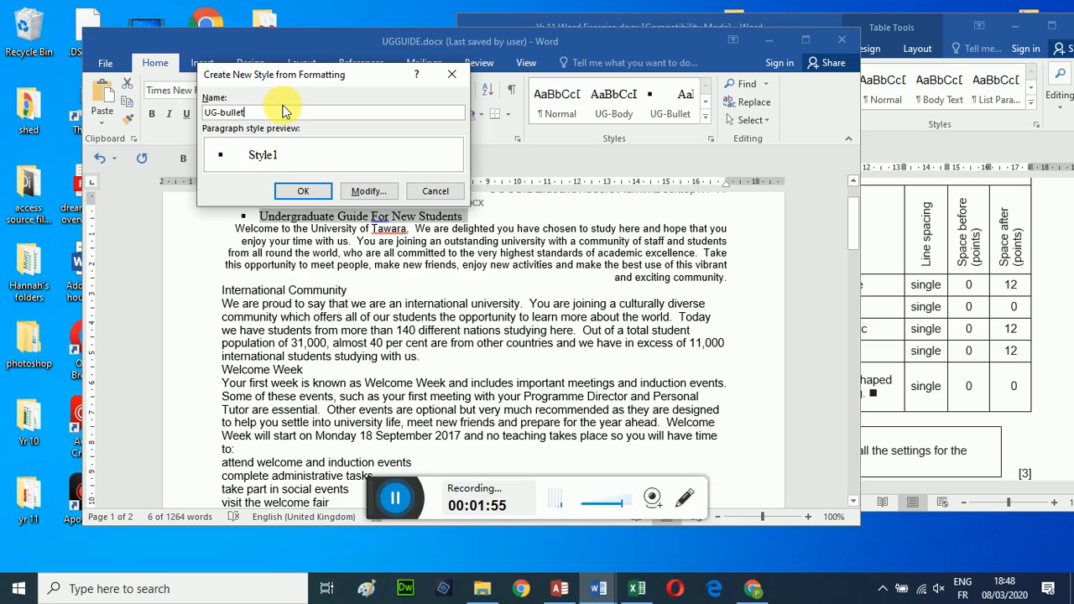
Review the UG-bullet style's indents and spacing in its paragraph settings and save the new style
left_click(355, 190)
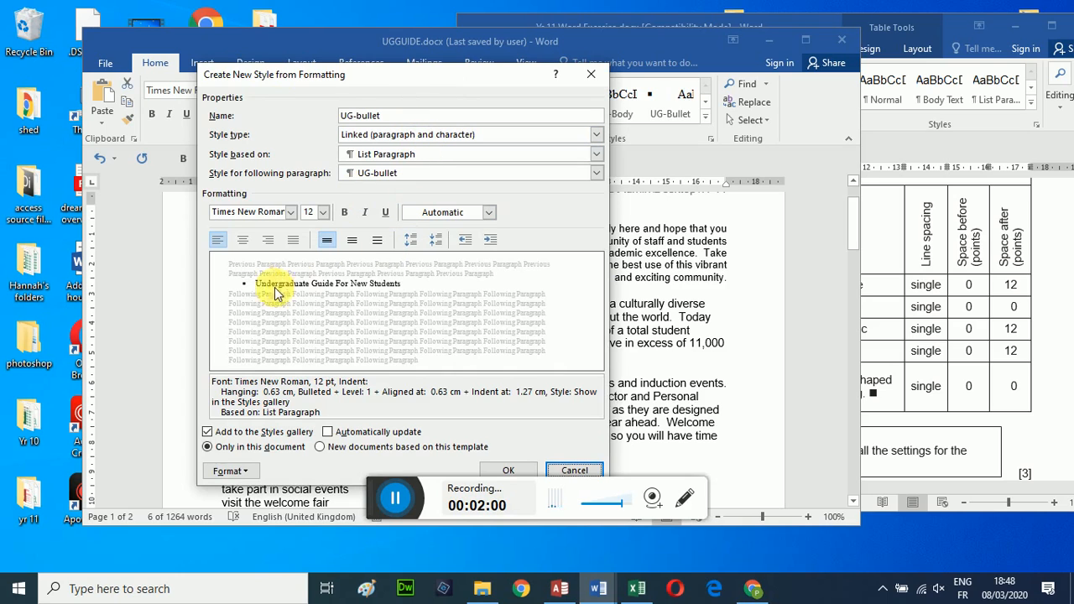
left_click(228, 471)
left_click(262, 328)
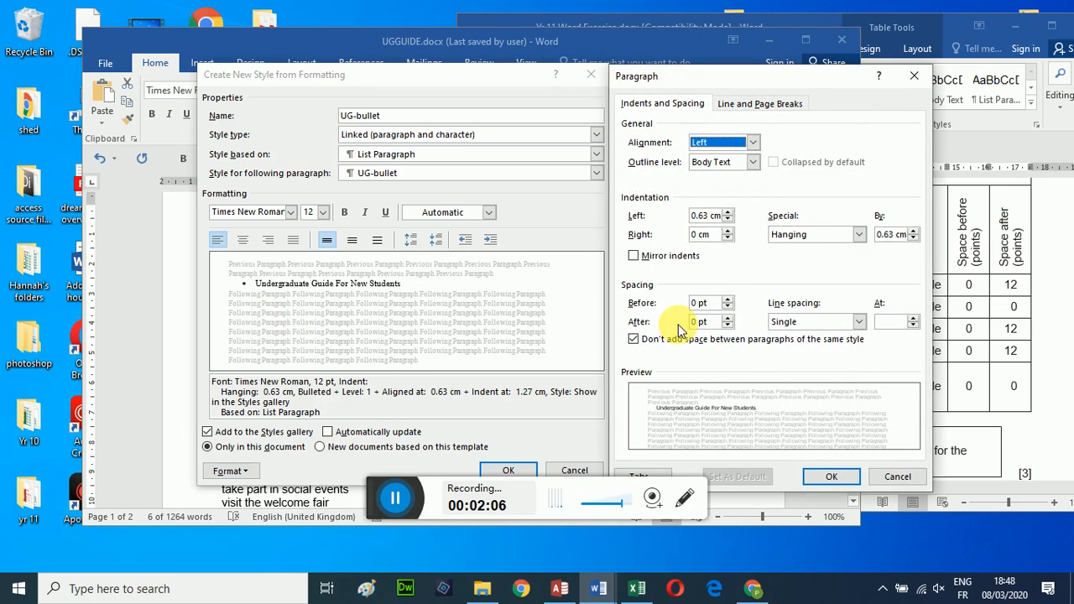
left_click(829, 475)
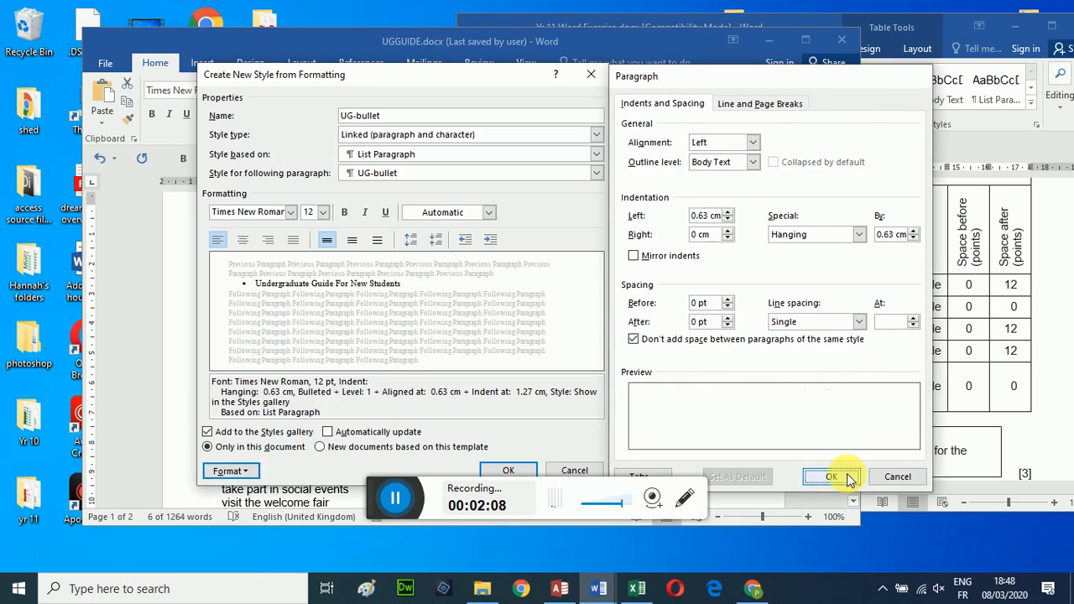
left_click(509, 470)
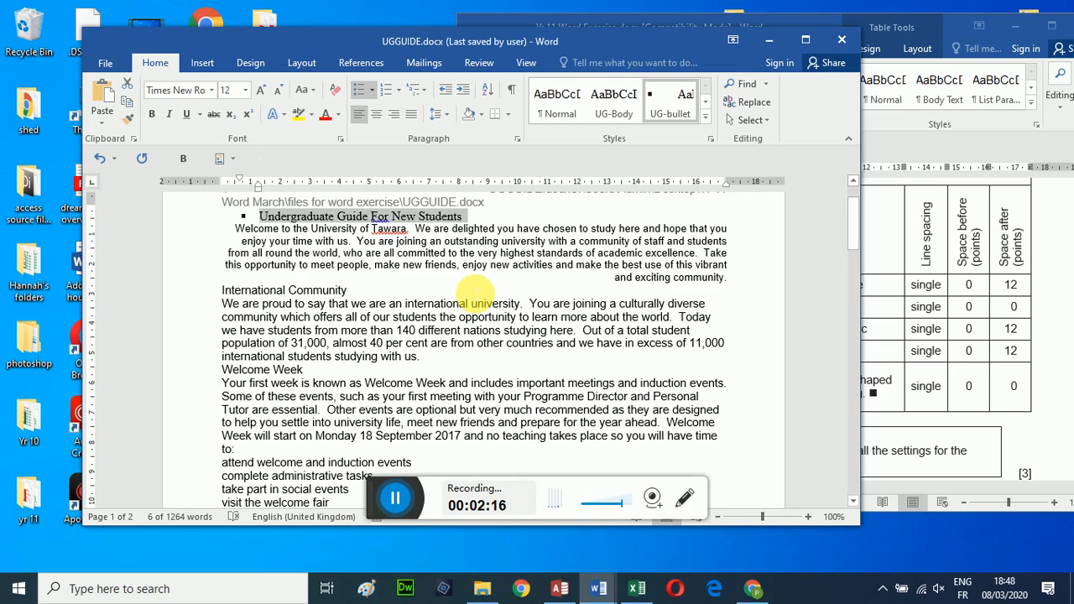
Read the Evidence 2 and task 5 instructions below the style table in the exercise document and return to UGGUIDE.docx
left_click(1066, 364)
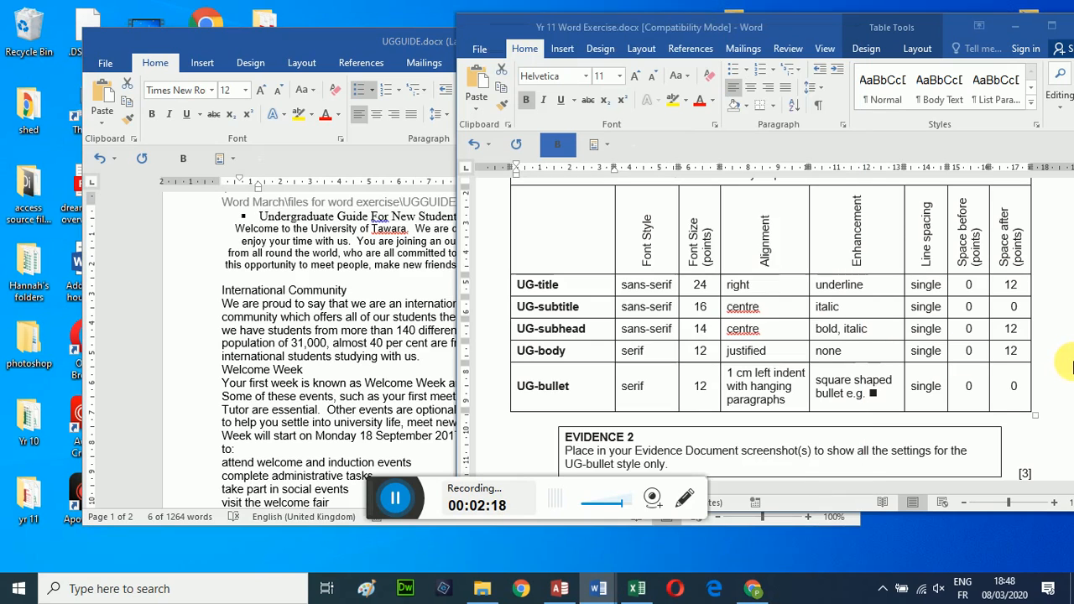
scroll(1049, 363, "down", 1)
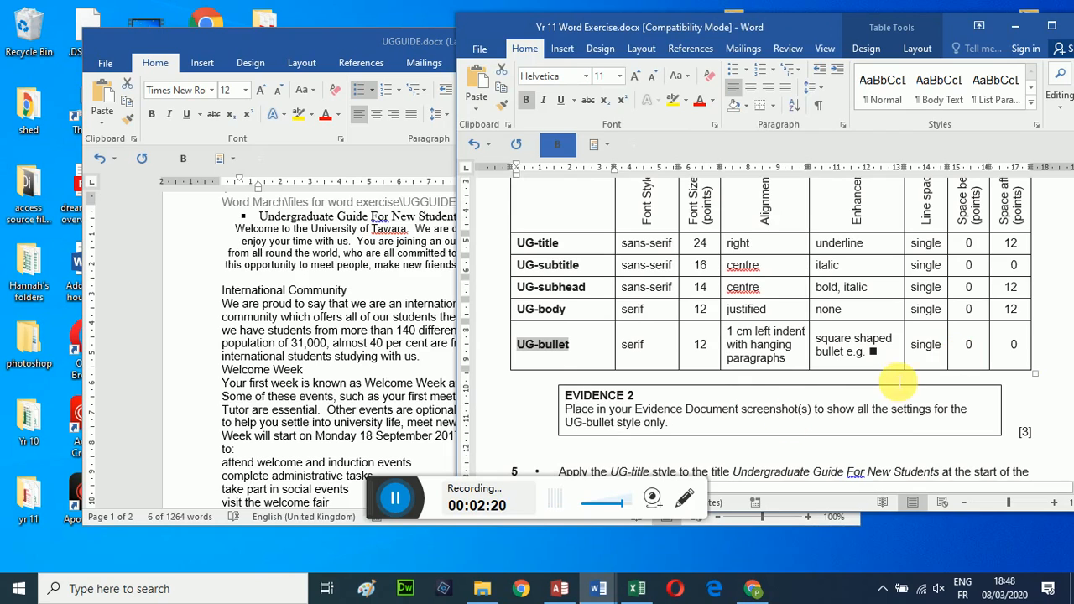
scroll(906, 388, "down", 1)
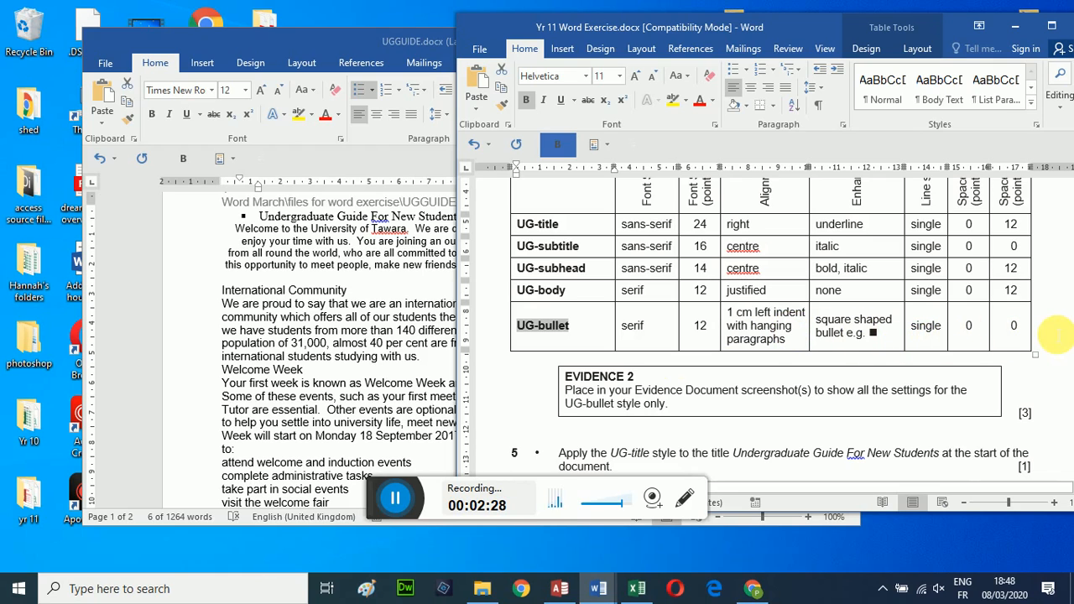
left_click(354, 37)
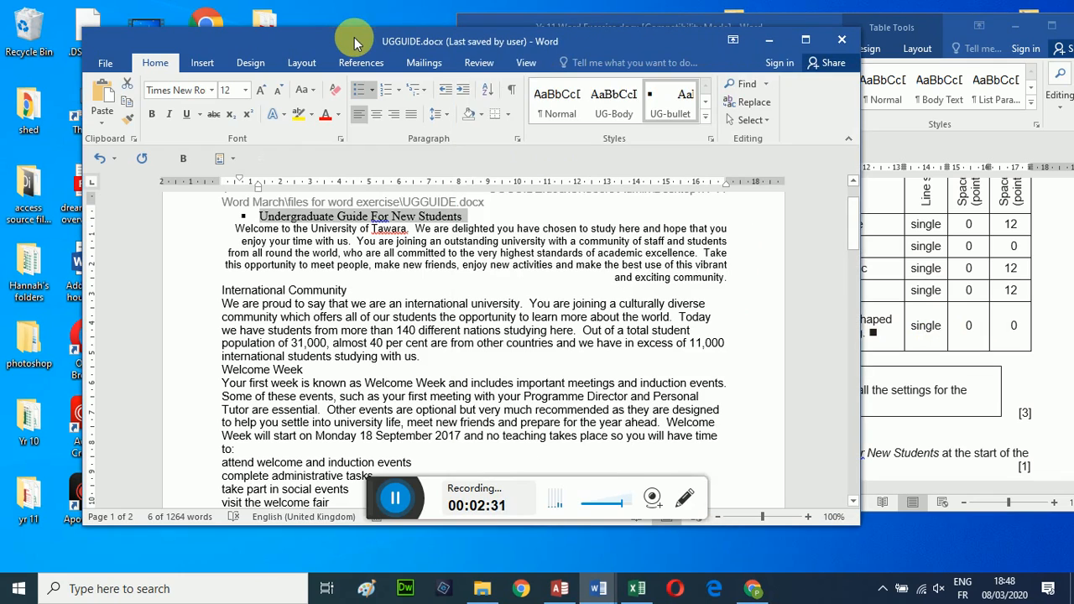
Read tasks 5 to 10 in the exercise document on applying the UG styles, adding the subtitle and setting three columns
left_click(711, 141)
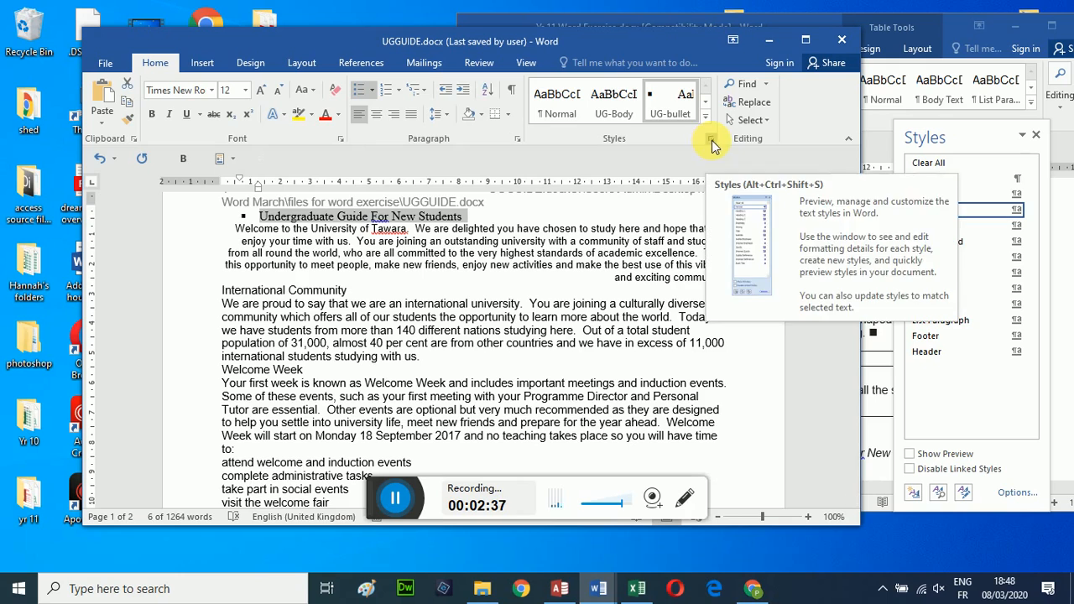
left_click(1038, 136)
left_click(1064, 305)
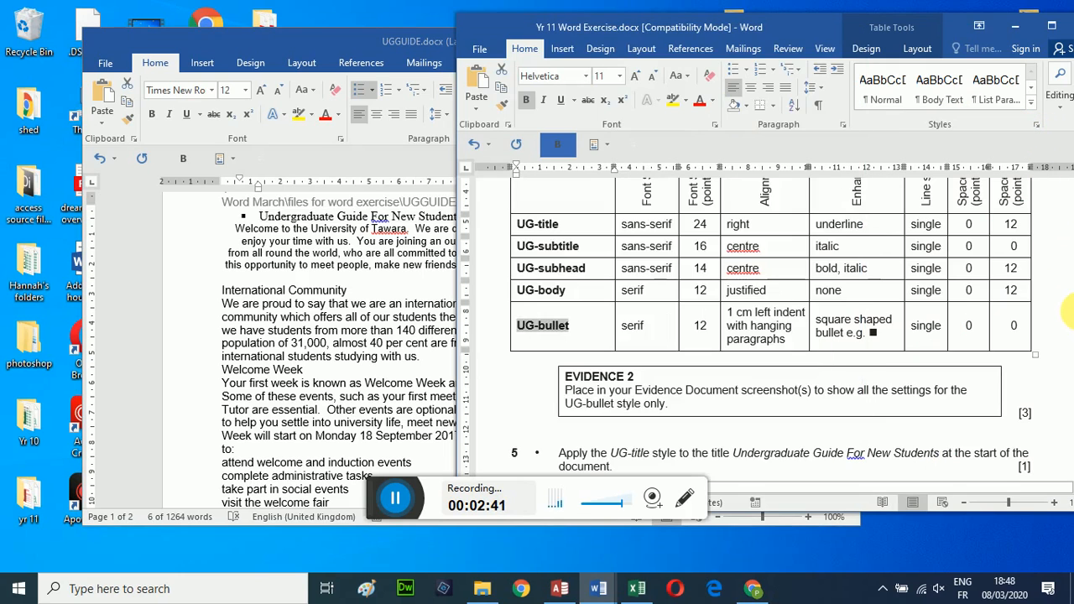
scroll(1067, 311, "down", 3)
scroll(1070, 312, "down", 2)
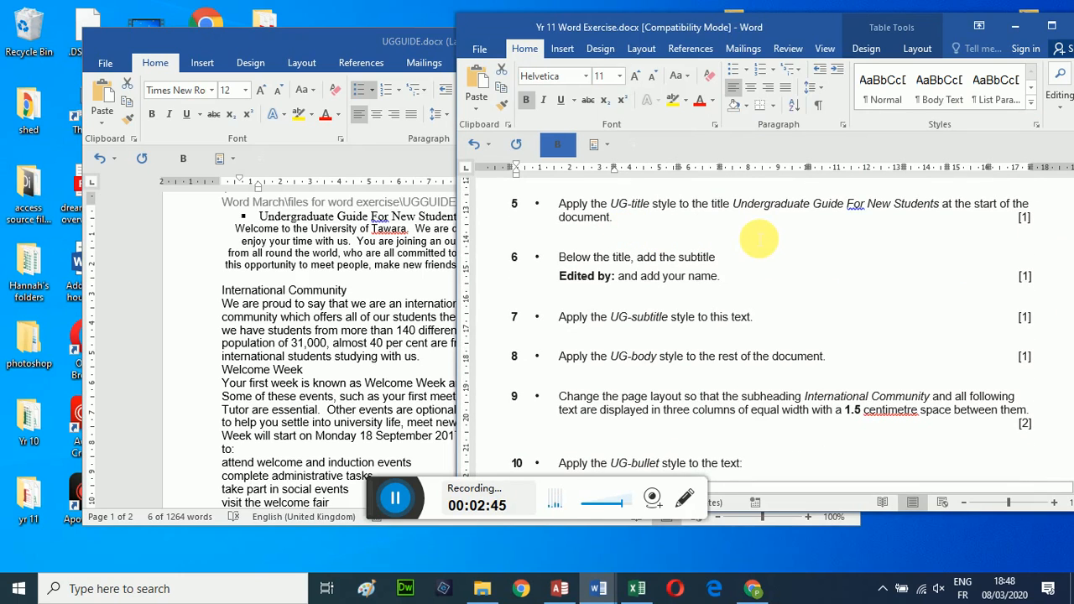
scroll(759, 240, "down", 2)
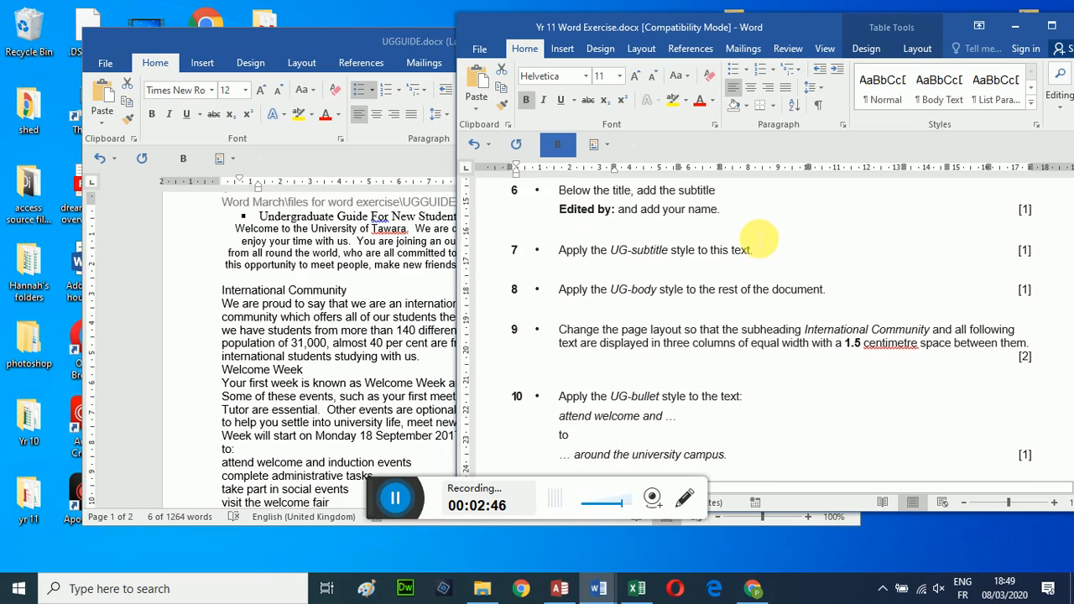
scroll(740, 242, "down", 1)
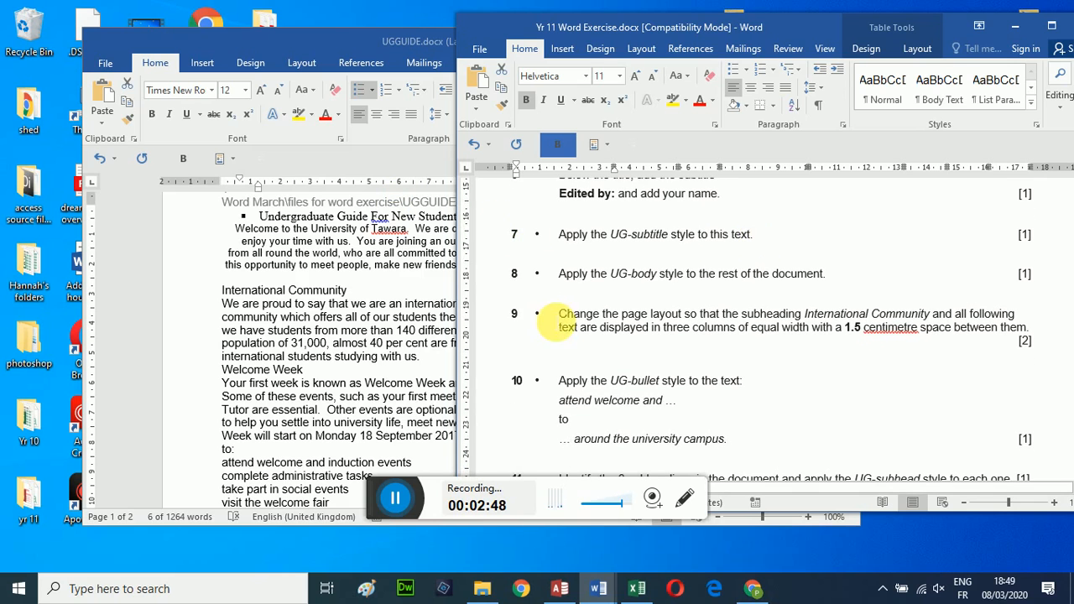
scroll(550, 321, "up", 3)
right_click(551, 312)
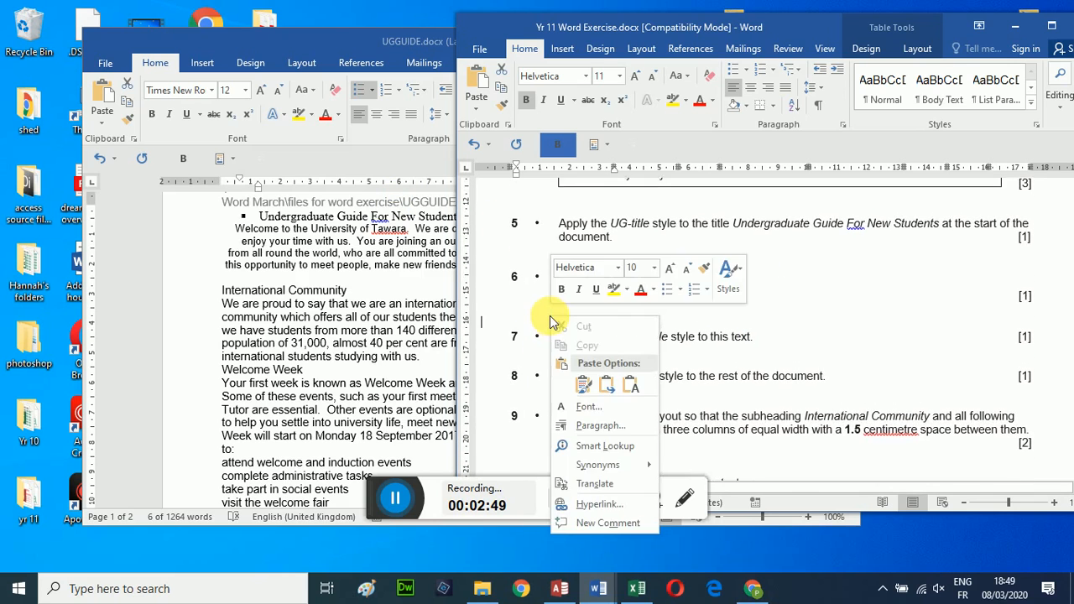
left_click(770, 241)
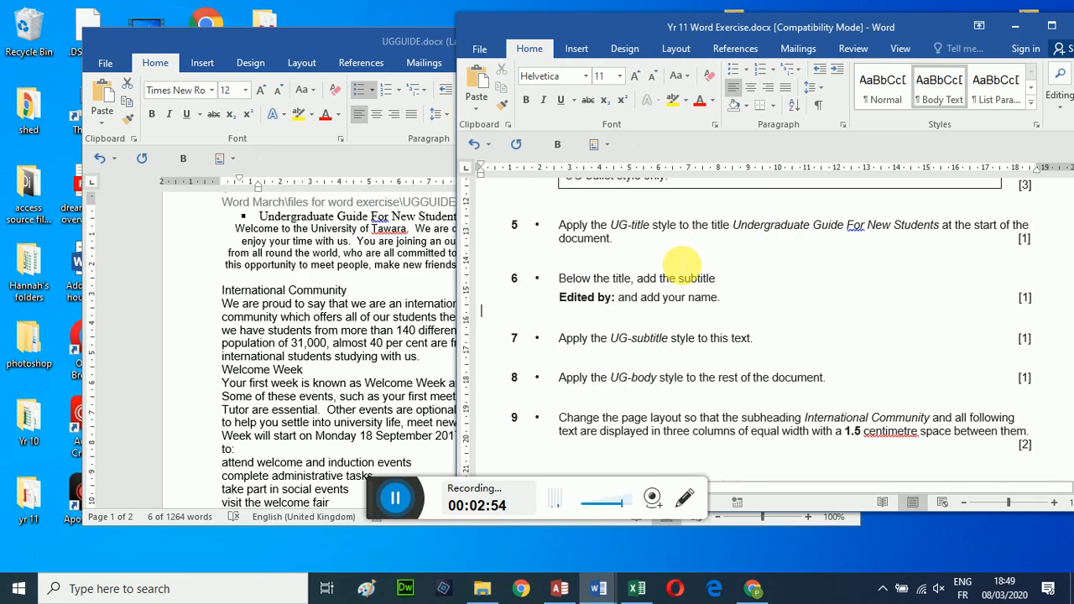
scroll(682, 256, "up", 1)
right_click(680, 265)
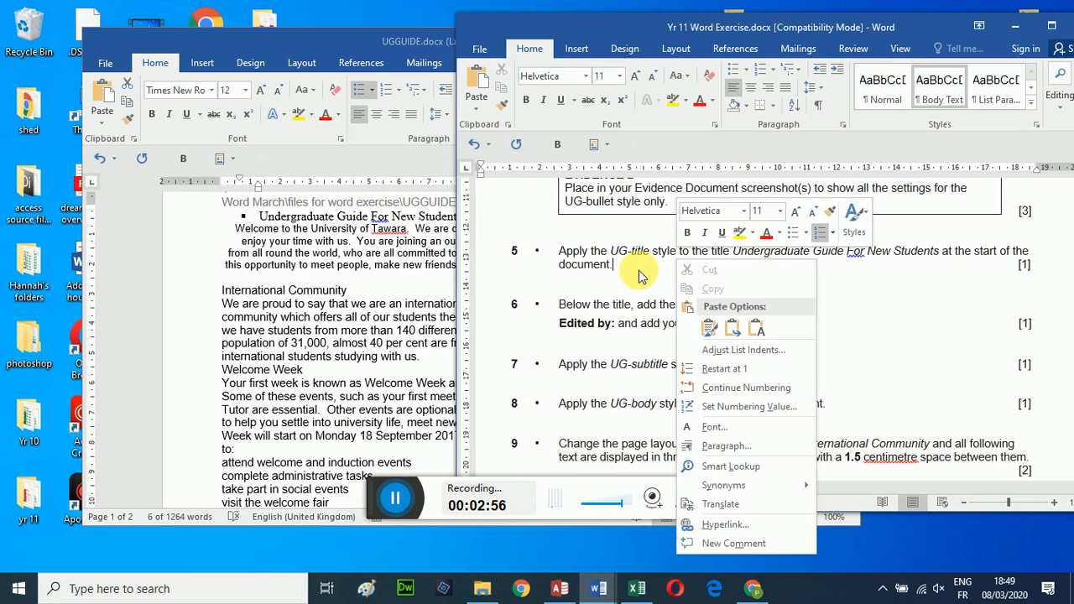
left_click(640, 275)
scroll(639, 275, "up", 1)
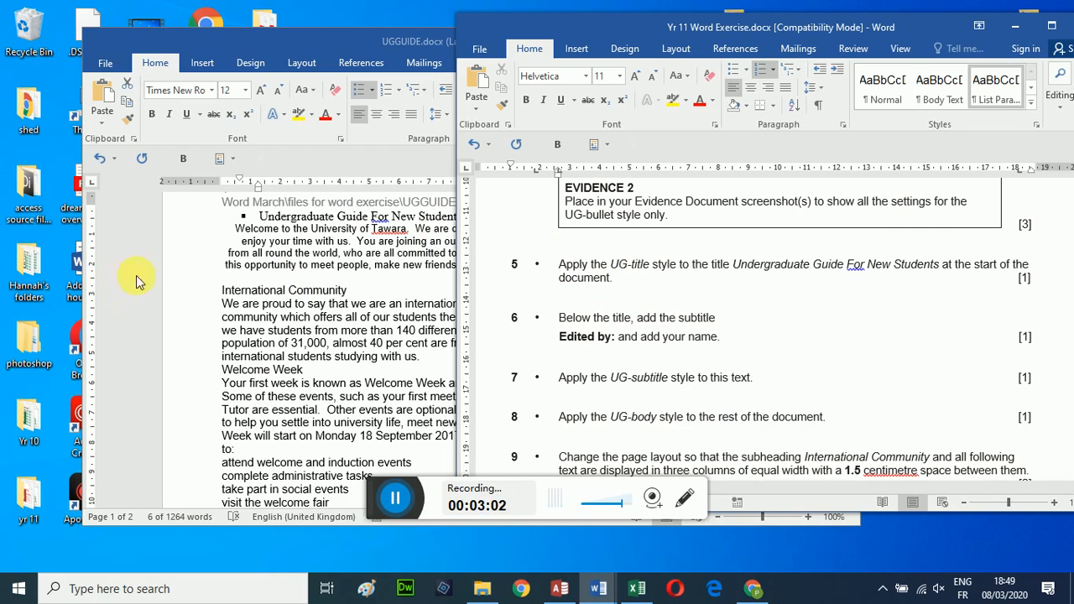
Return to UGGUIDE.docx, widen its window and try the UG-subtitle style on the title line
left_click(187, 245)
left_click(501, 216)
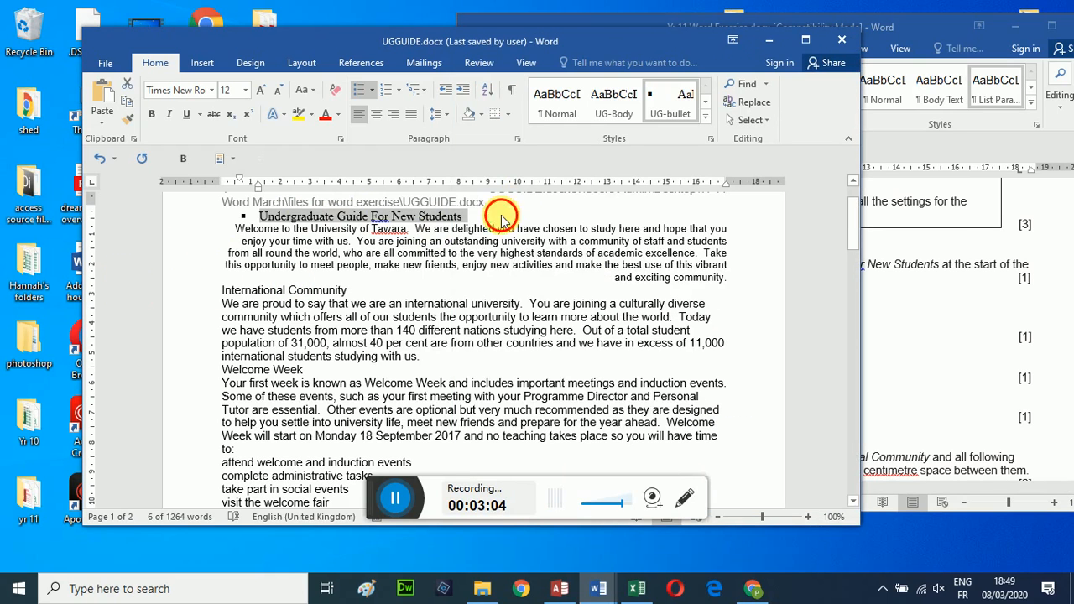
left_click_drag(501, 216, 252, 217)
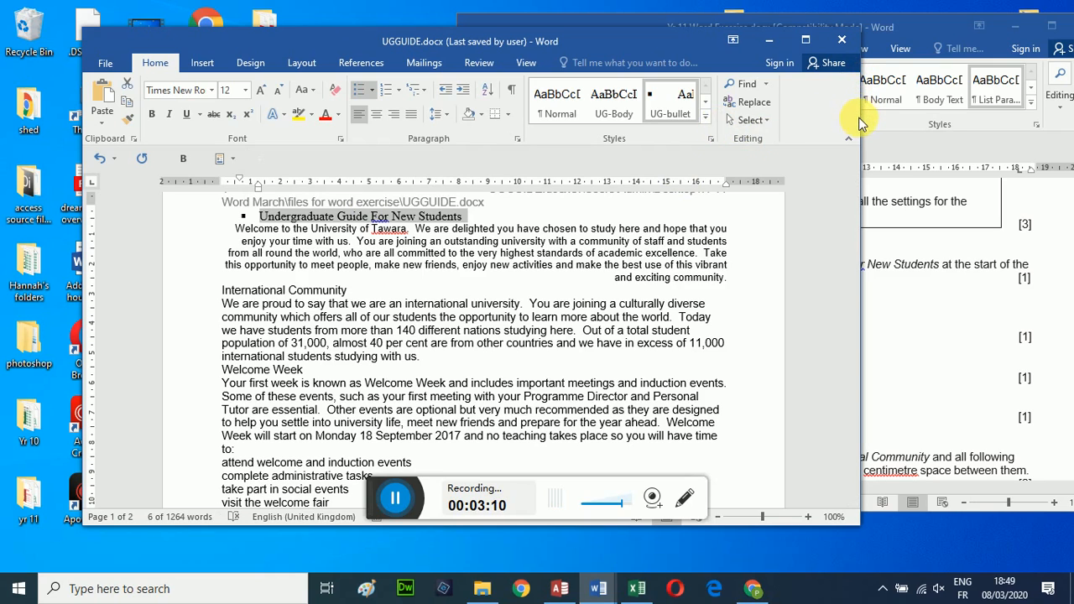
left_click_drag(870, 123, 1065, 138)
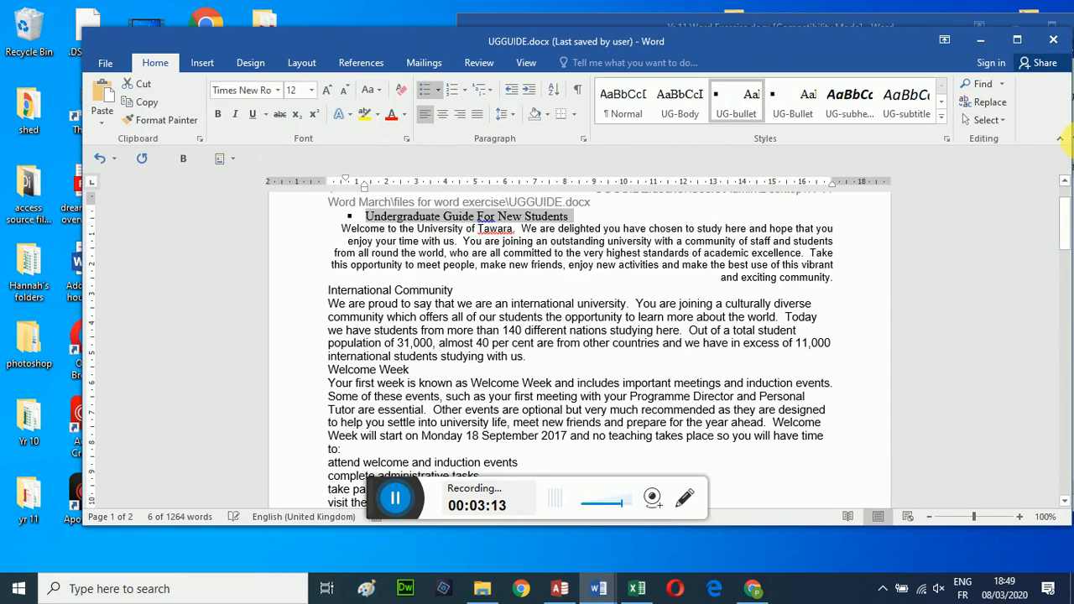
left_click(920, 117)
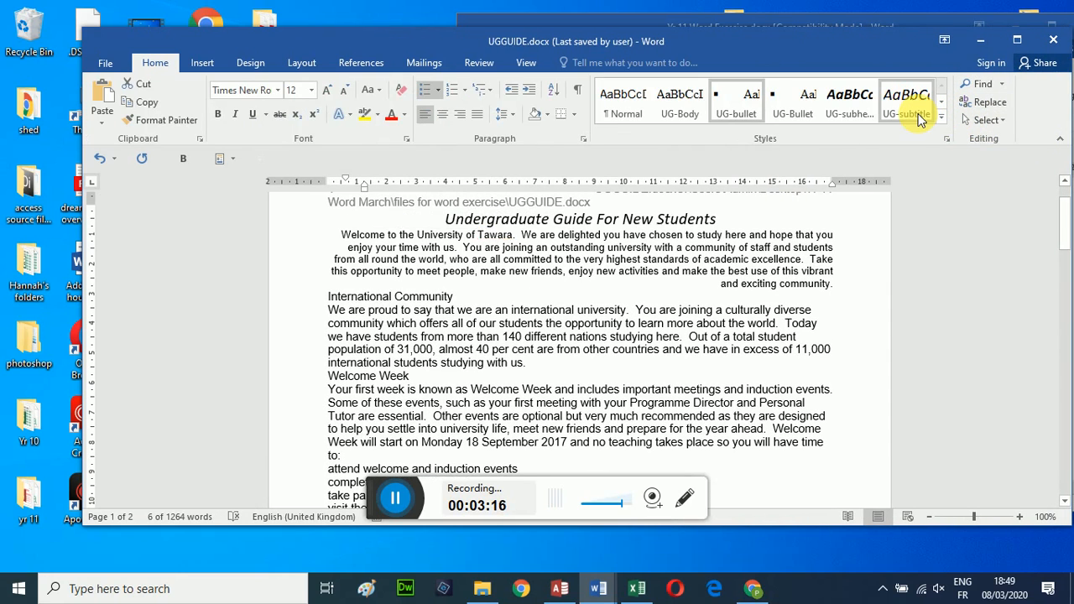
left_click(920, 120)
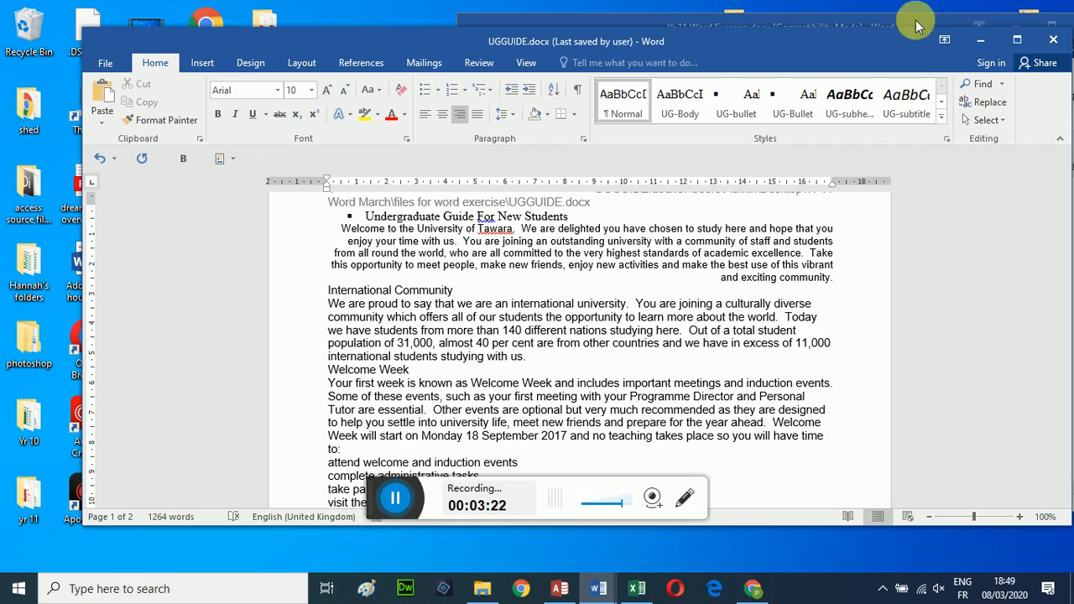
Maximize the UGGUIDE.docx window and apply the UG-title style to the title "Undergraduate Guide For New Students"
left_click(1015, 41)
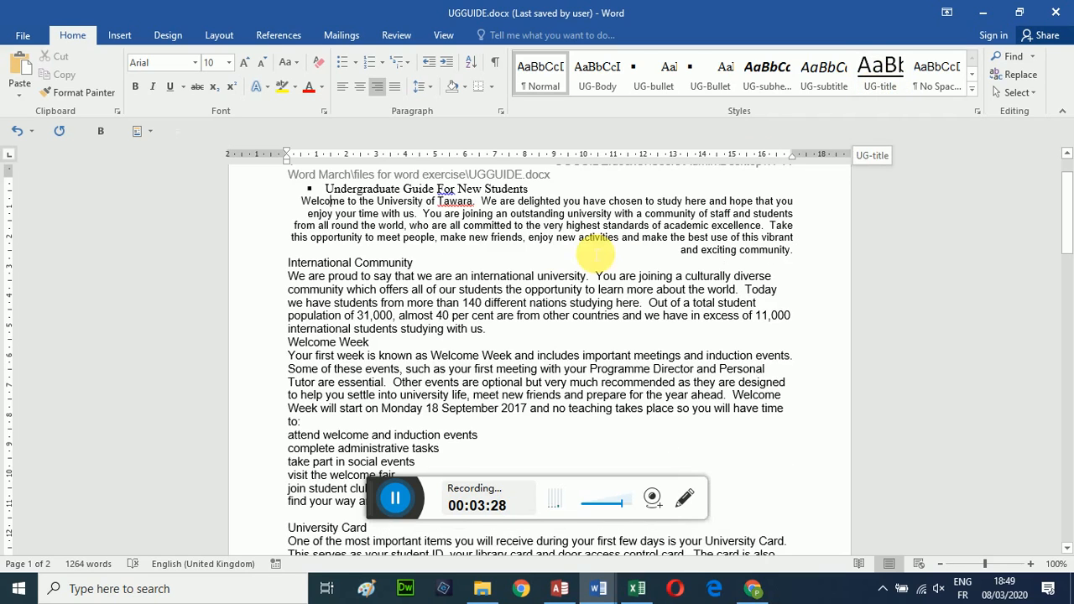
left_click_drag(367, 185, 513, 179)
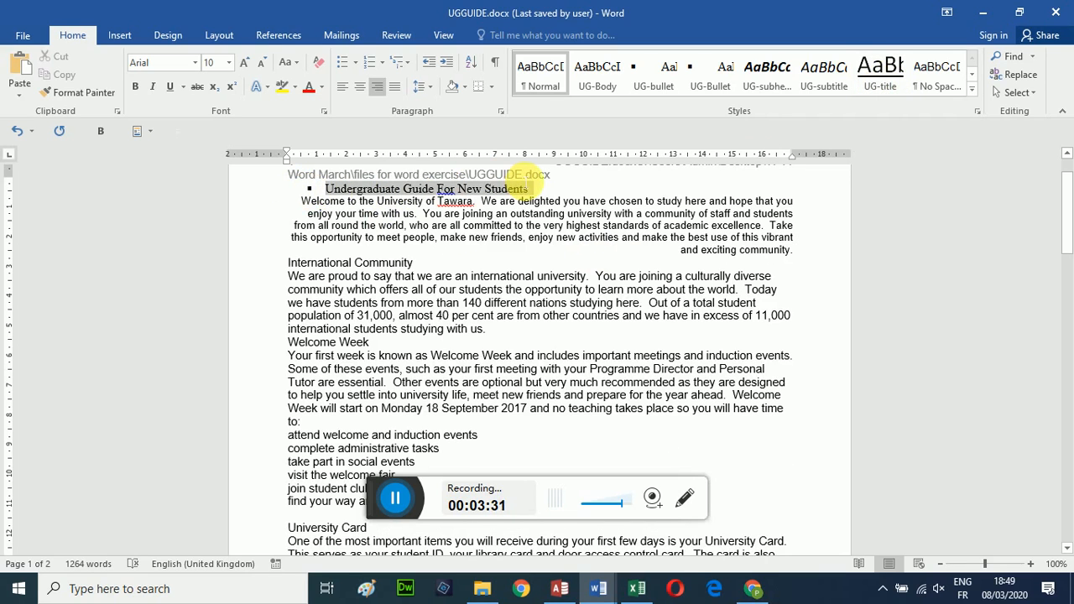
left_click(880, 74)
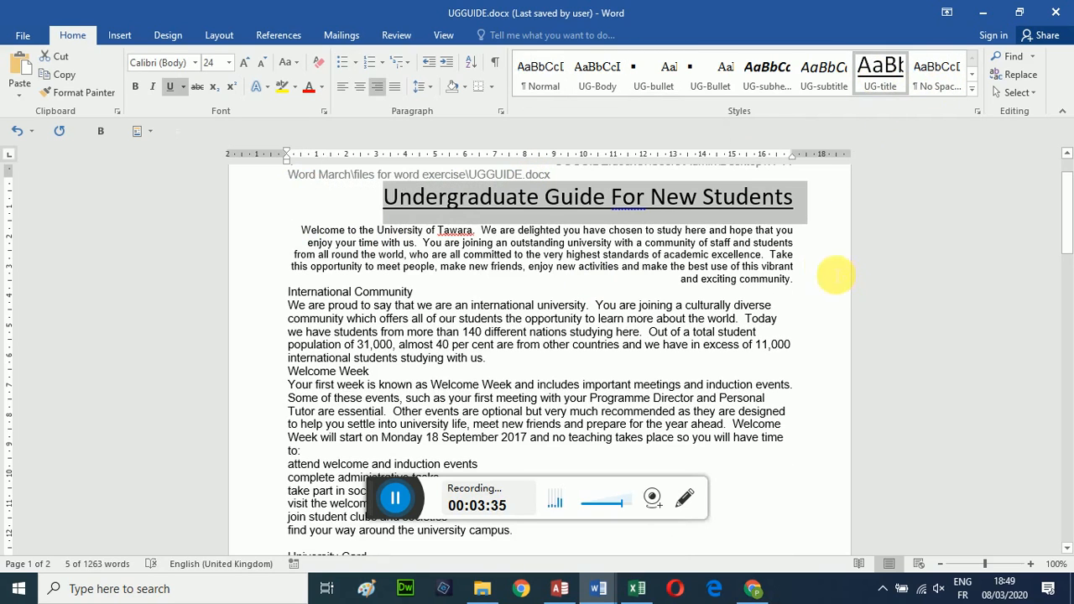
left_click(828, 260)
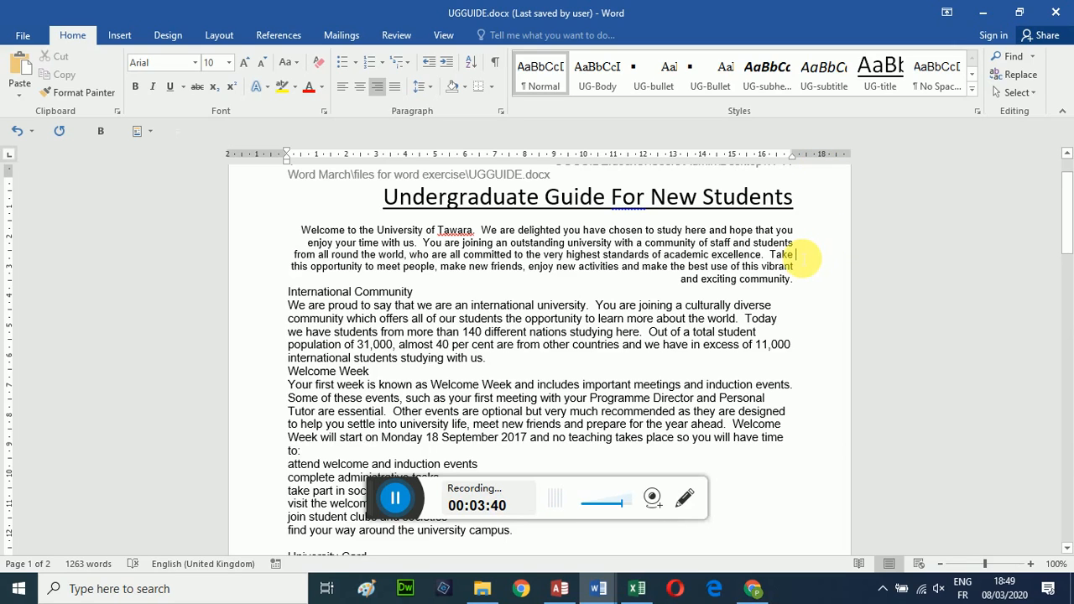
Apply the UG-Body style to all text from "Welcome to the University of Tawara" to the end of the document
scroll(795, 260, "down", 1)
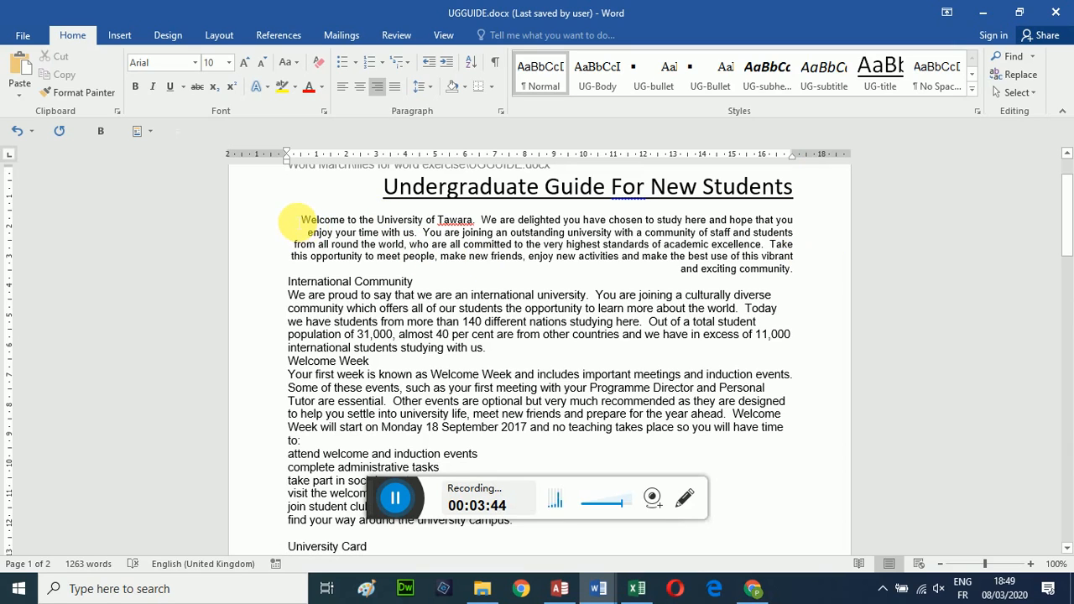
left_click(597, 84)
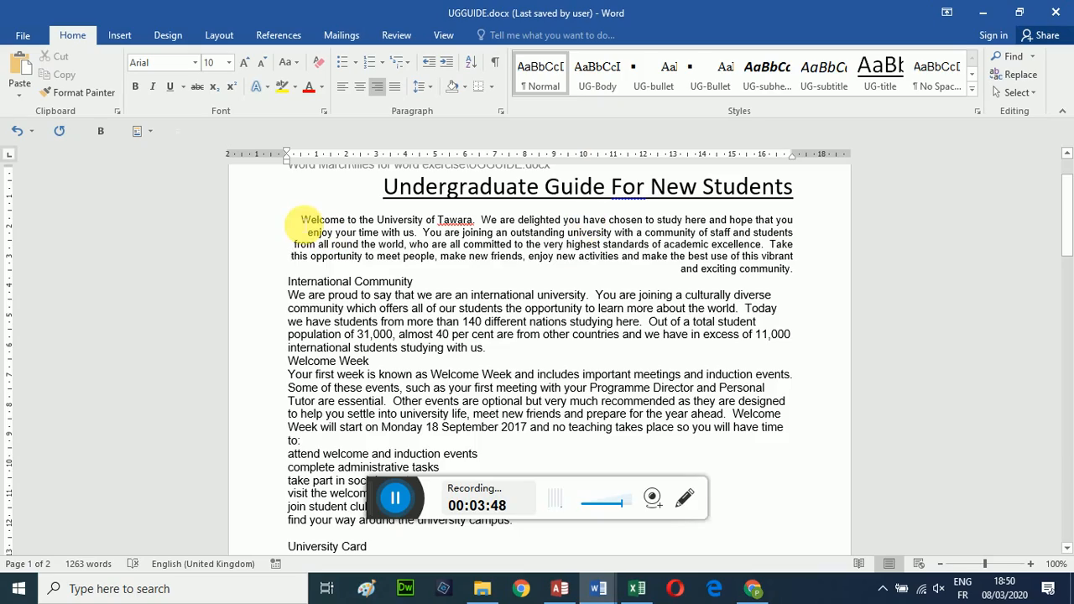
left_click_drag(302, 219, 559, 404)
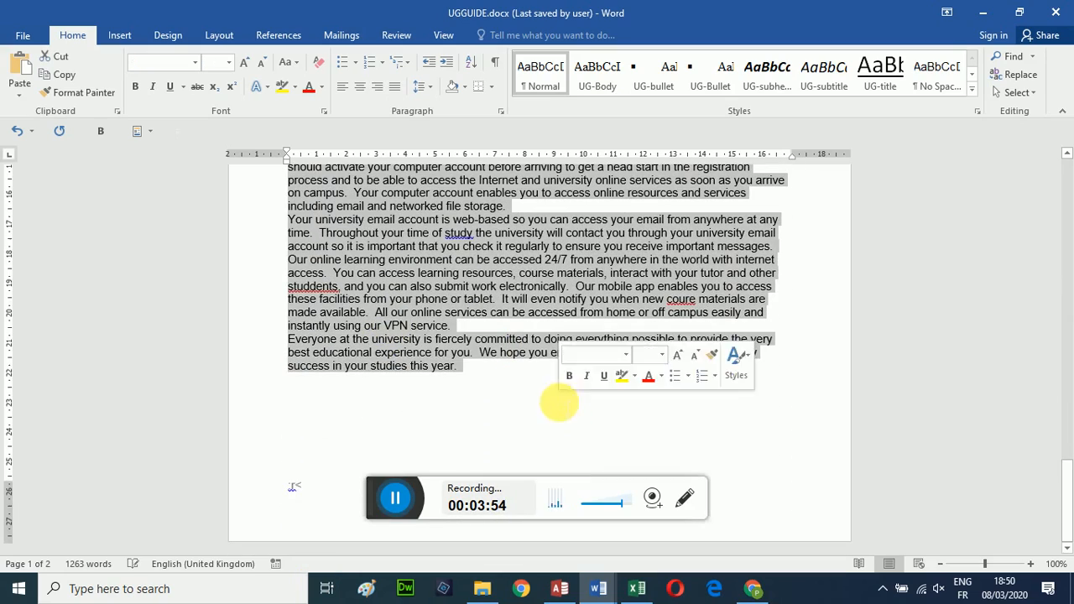
left_click(603, 87)
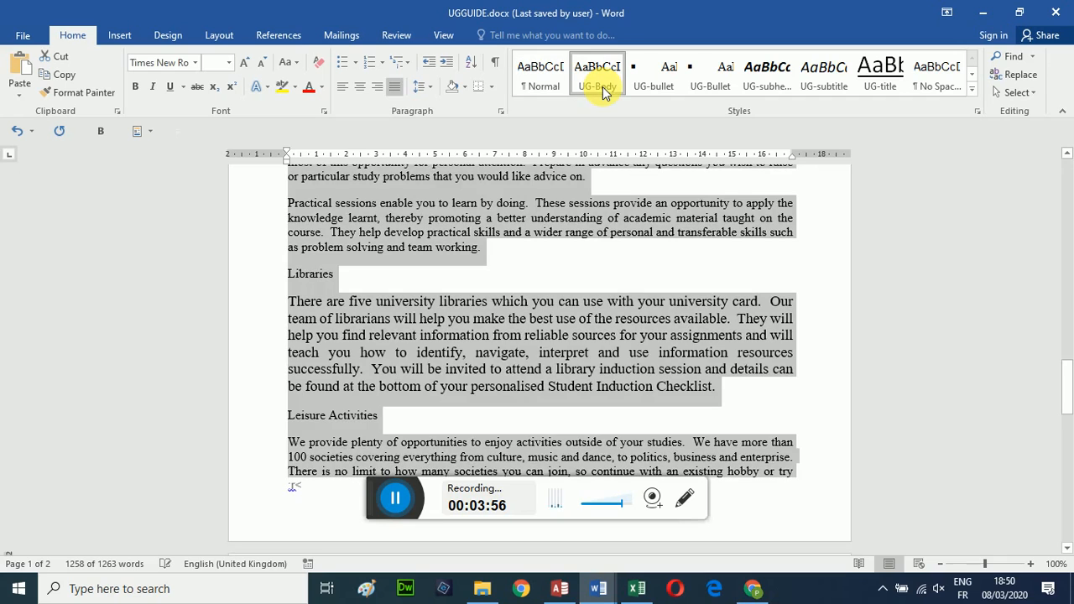
left_click(588, 367)
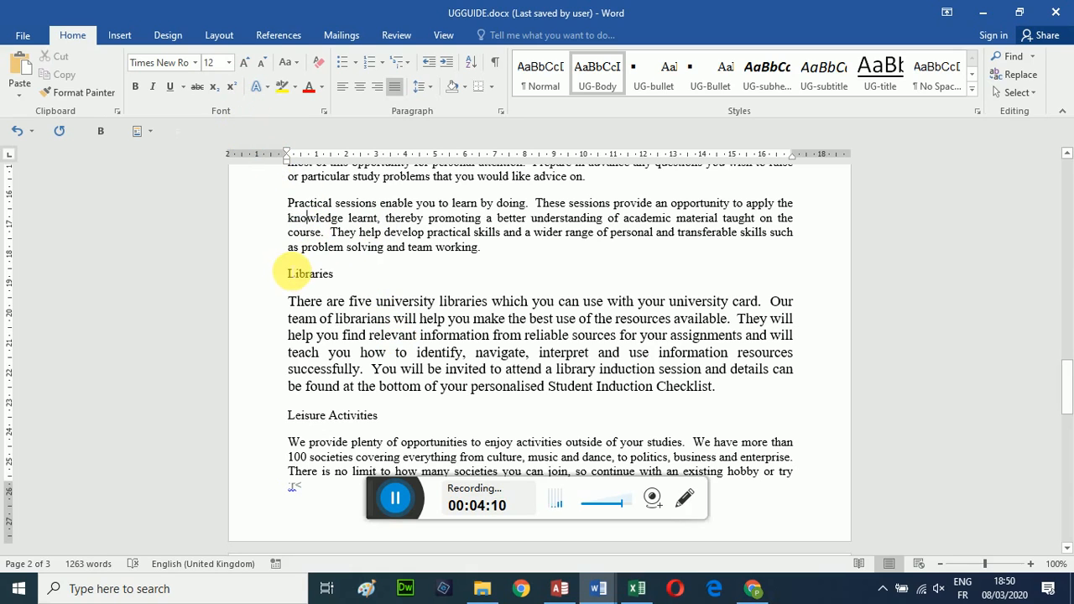
Try to reapply the UG-Body style to the Libraries heading and its larger-text paragraph
left_click_drag(290, 273, 352, 417)
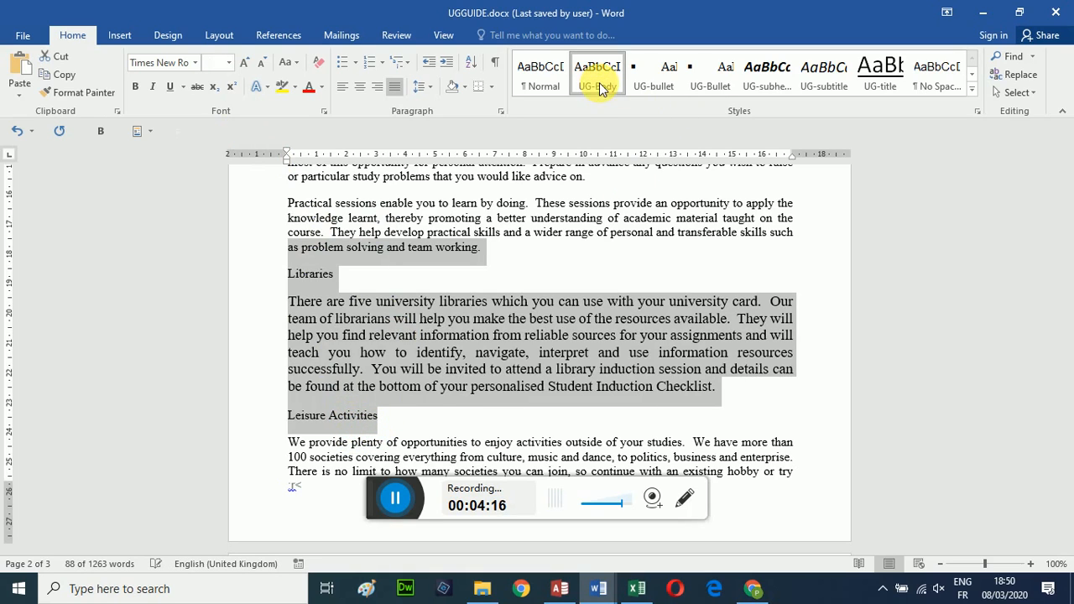
left_click(596, 359)
left_click_drag(739, 403, 251, 290)
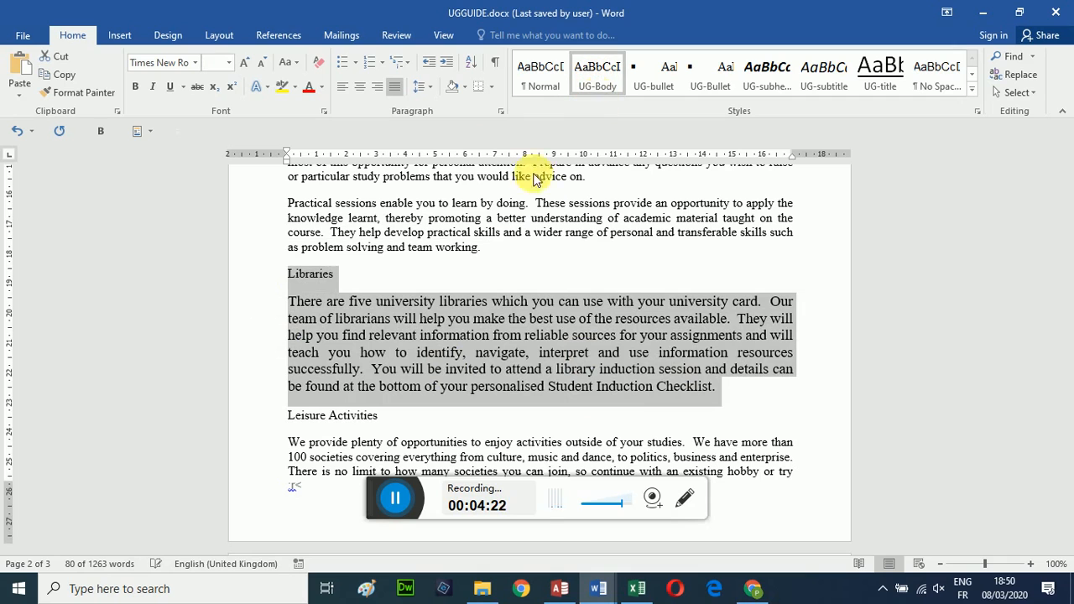
left_click(500, 218)
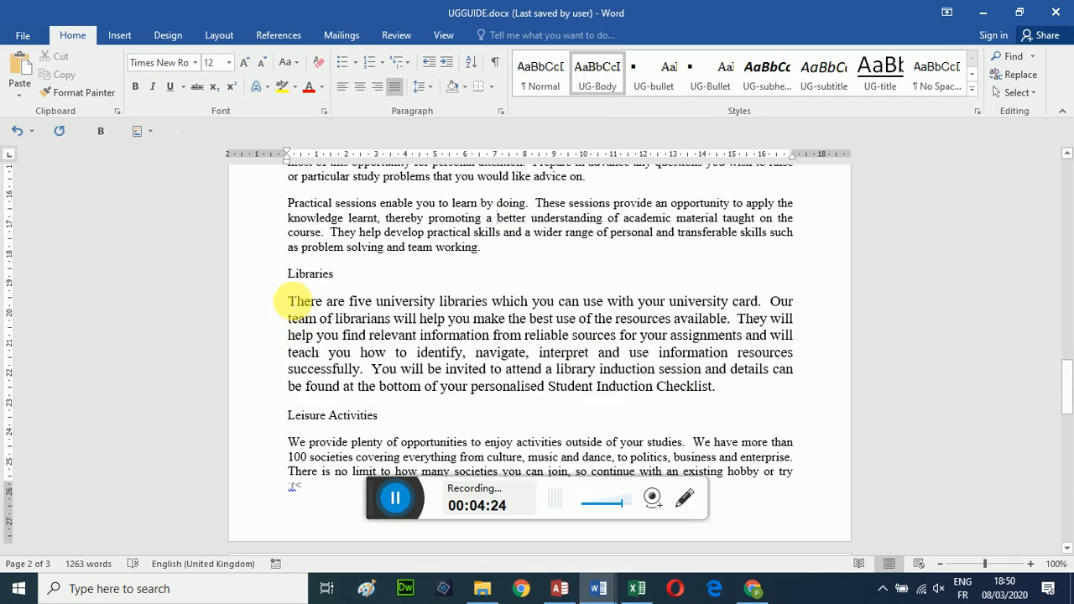
left_click_drag(282, 270, 638, 401)
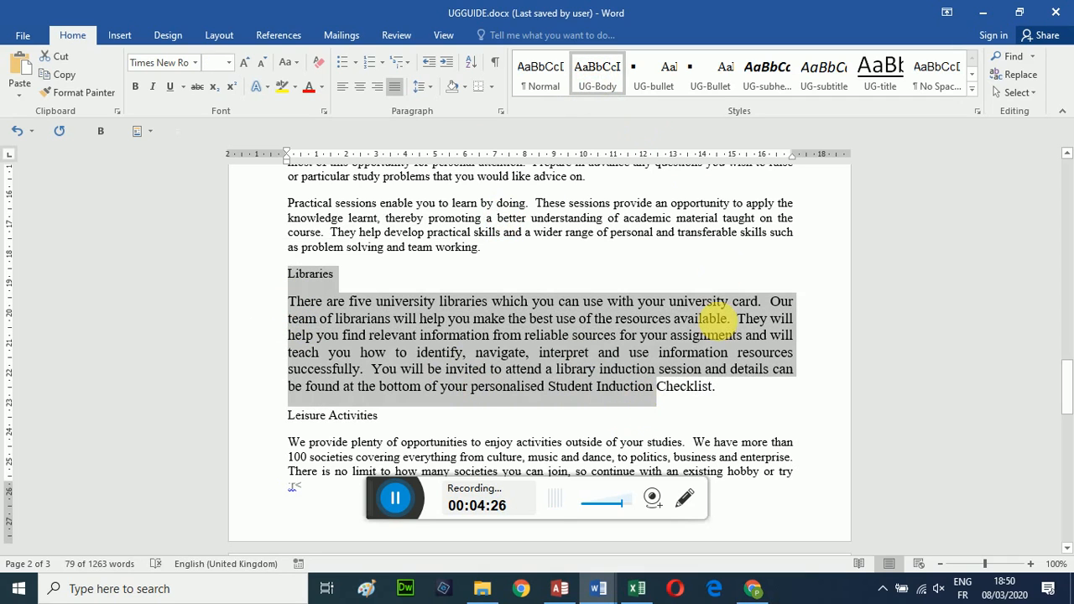
left_click(726, 388)
left_click(312, 216)
left_click_drag(312, 217, 485, 456)
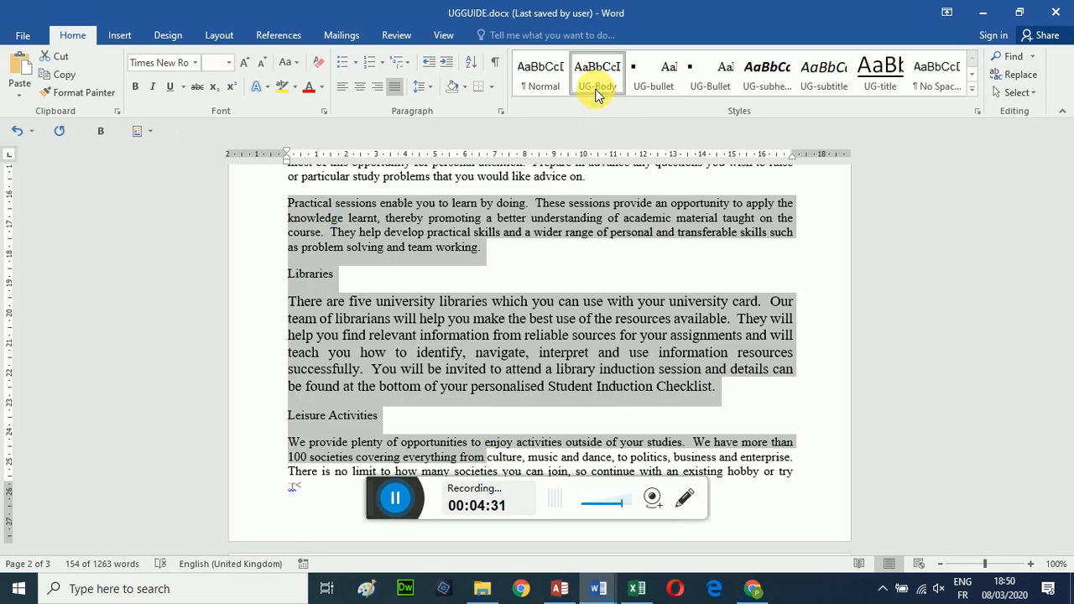
left_click(592, 233)
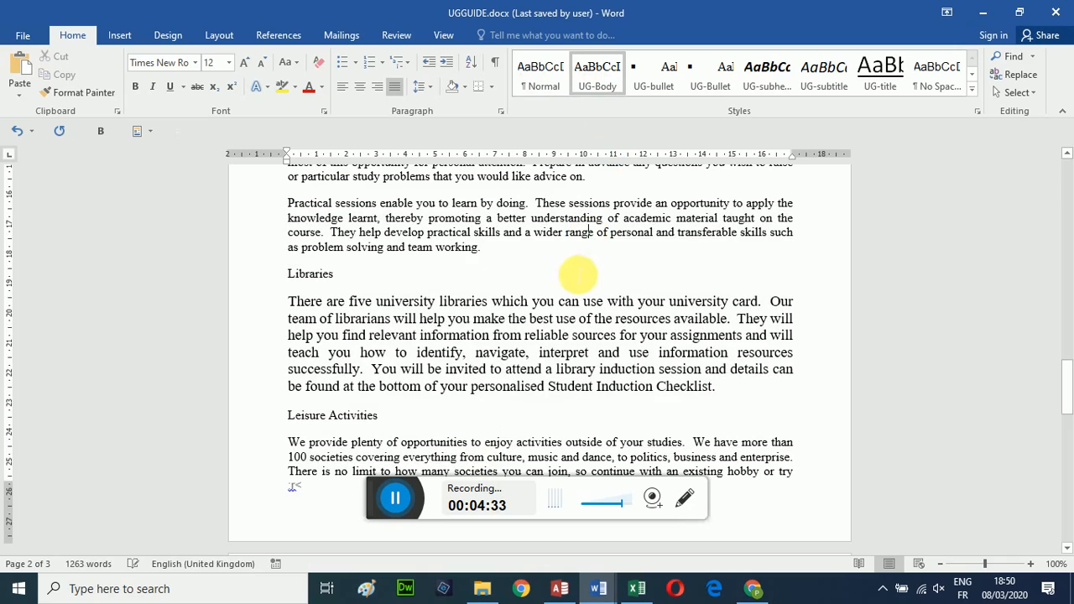
Apply the Normal style to the "Practical sessions" paragraph, and reapply UG-Body from there through the Leisure Activities heading
left_click(540, 74)
left_click(544, 256)
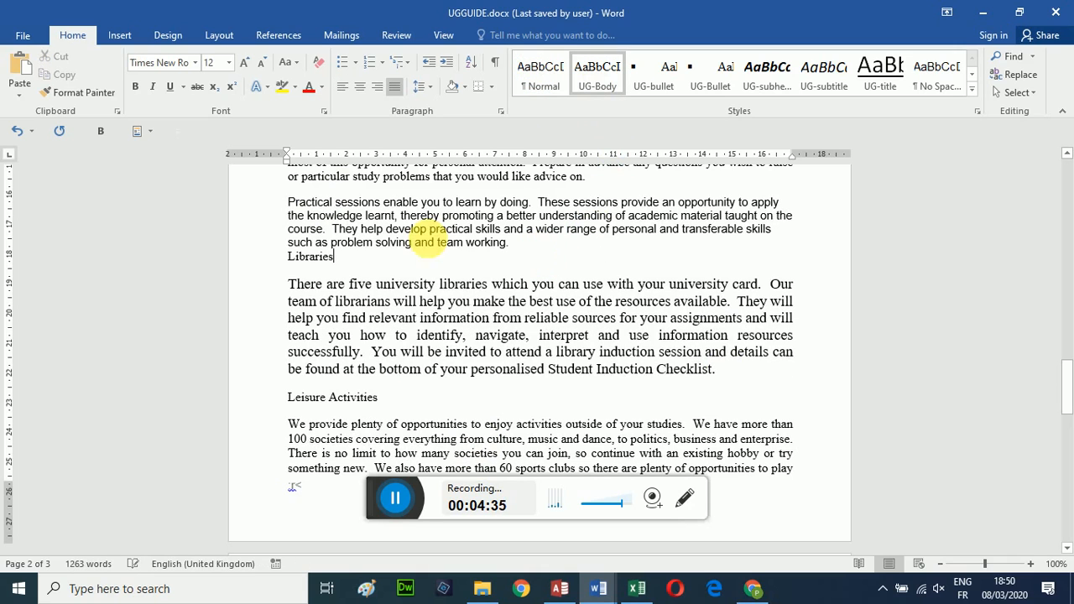
left_click(289, 256)
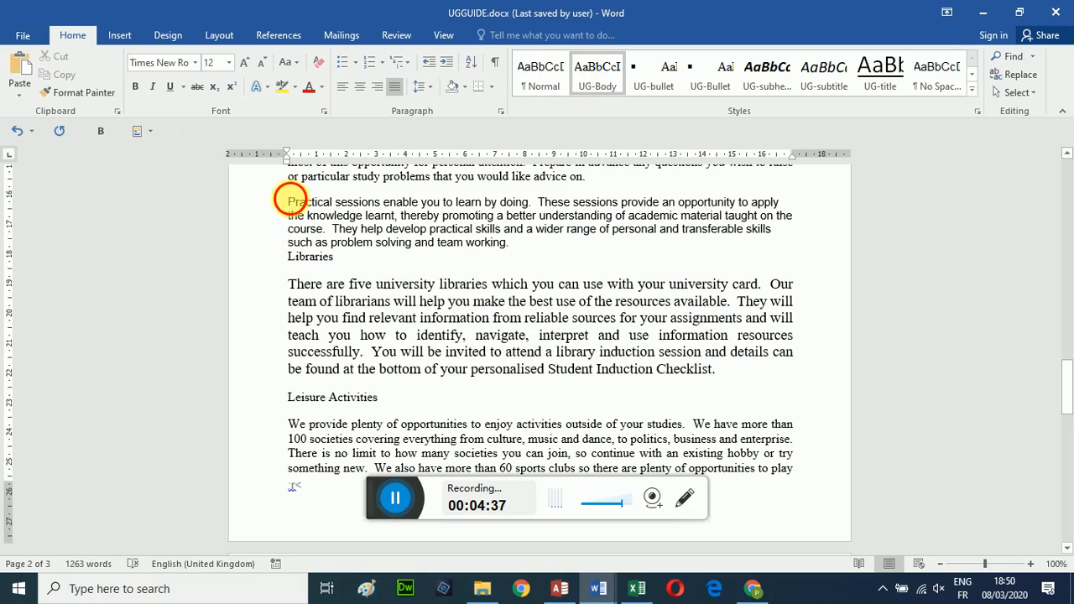
left_click_drag(289, 200, 403, 407)
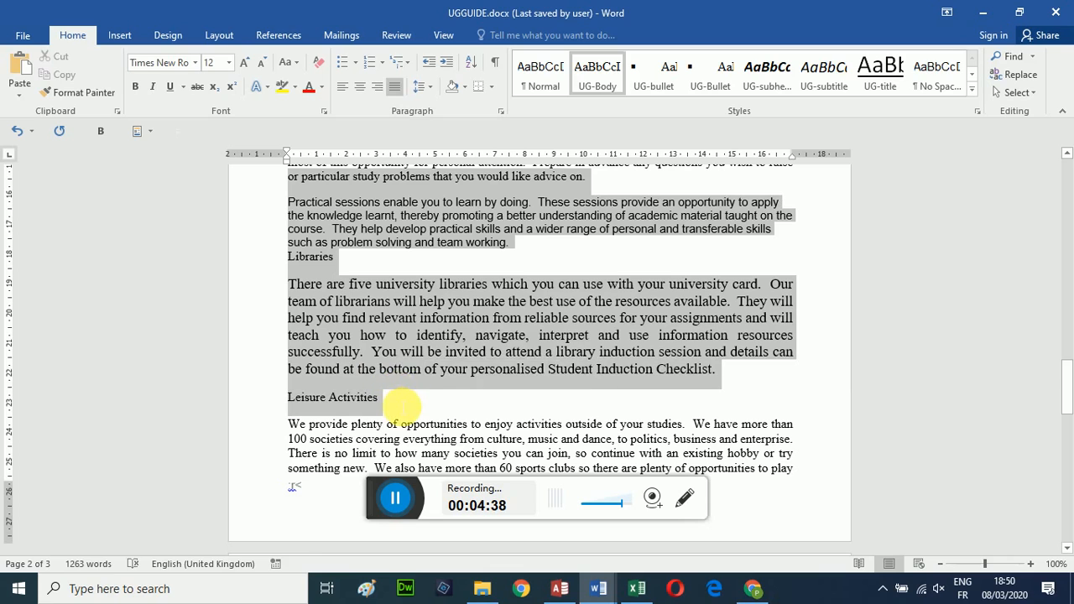
left_click(597, 69)
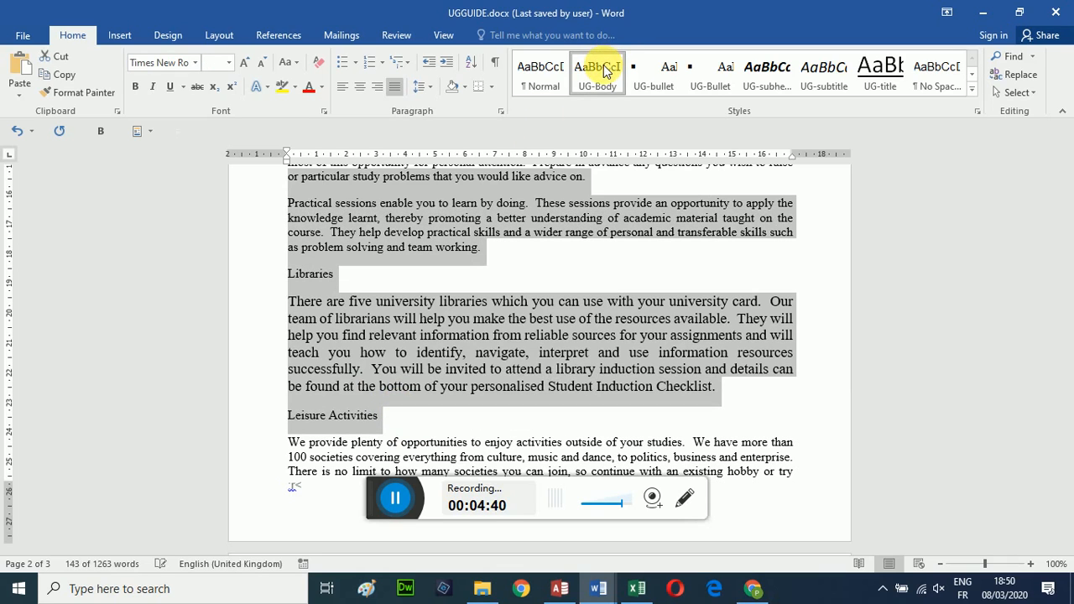
left_click(606, 319)
left_click(314, 335)
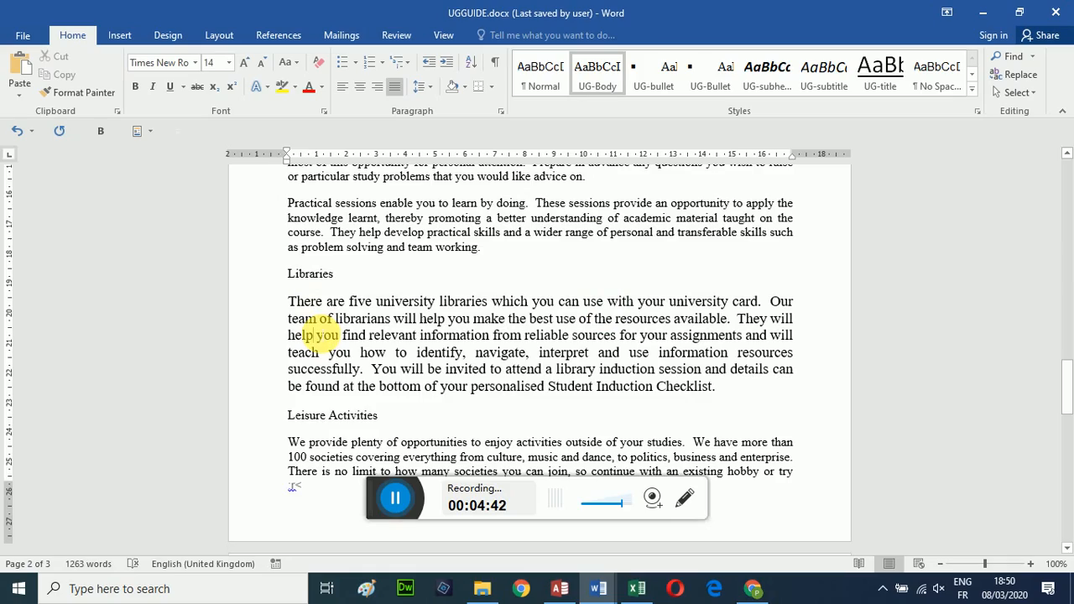
scroll(309, 214, "up", 10)
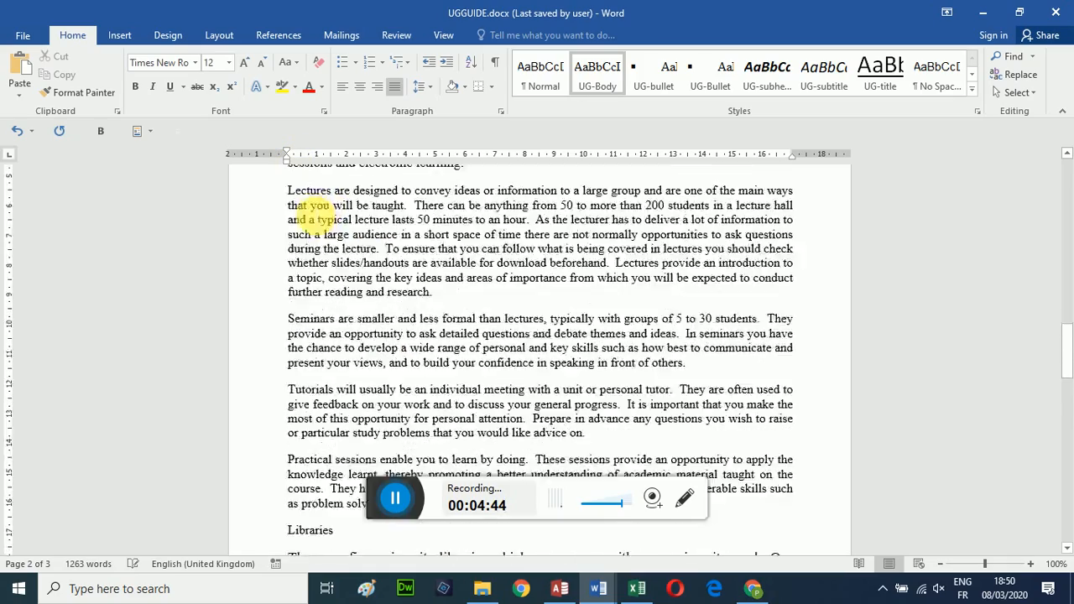
Reapply the UG-Body style to the larger-text paragraph under Teaching Methods and the Lectures paragraph below it
scroll(308, 214, "up", 10)
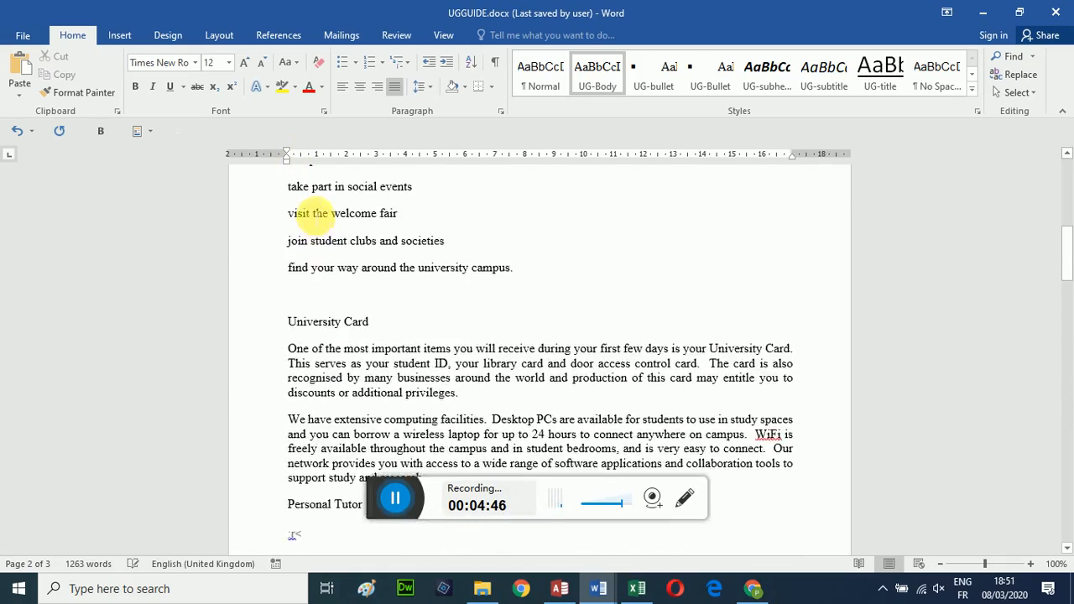
scroll(314, 218, "up", 5)
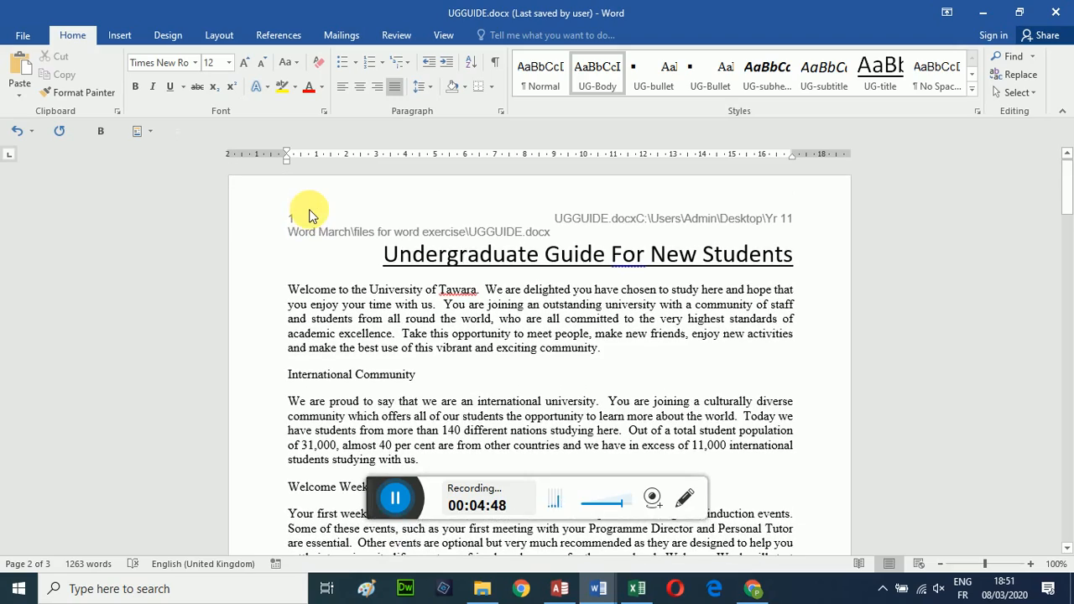
scroll(314, 218, "down", 3)
scroll(315, 216, "down", 2)
scroll(314, 218, "up", 2)
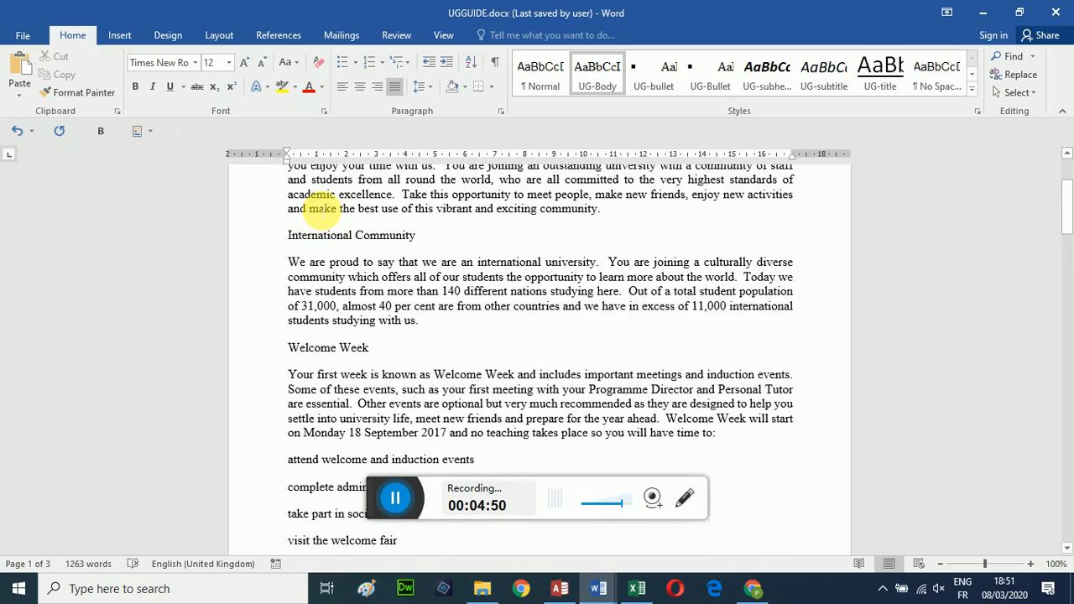
left_click(319, 209)
scroll(352, 372, "down", 14)
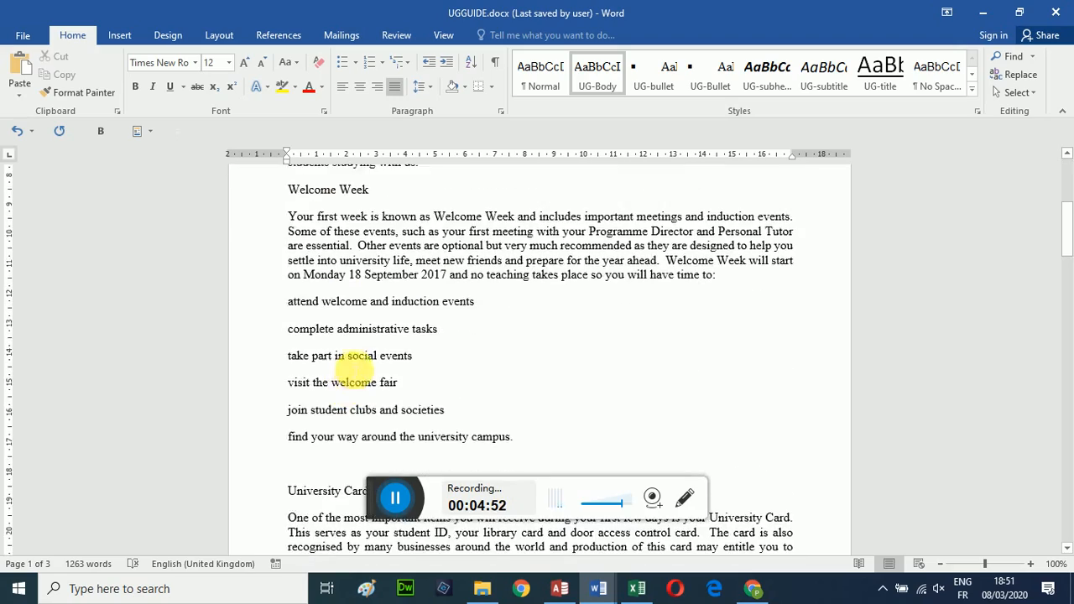
scroll(382, 395, "down", 5)
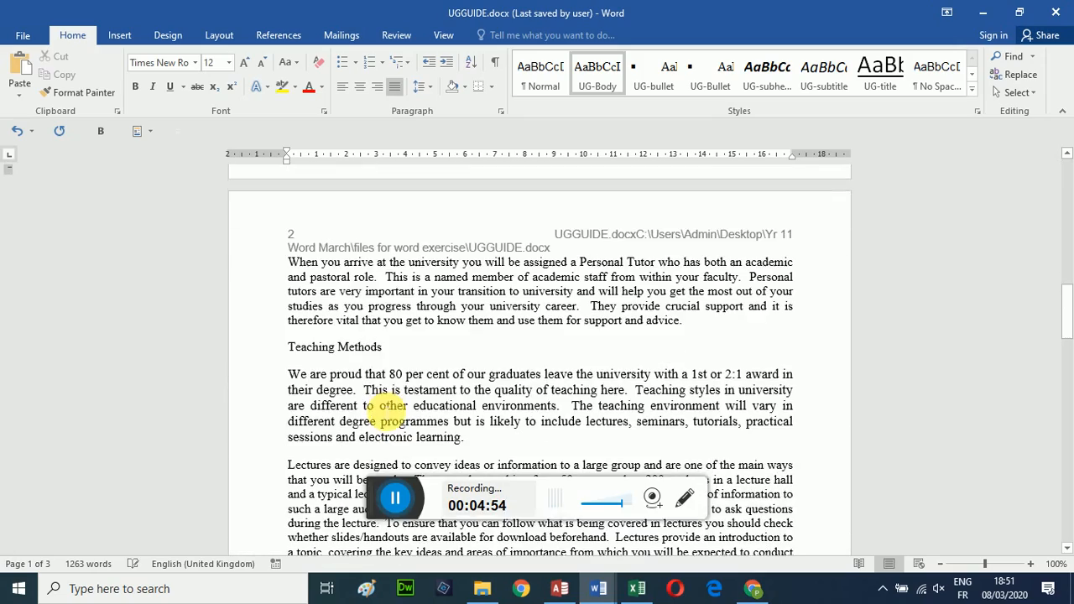
scroll(340, 415, "down", 4)
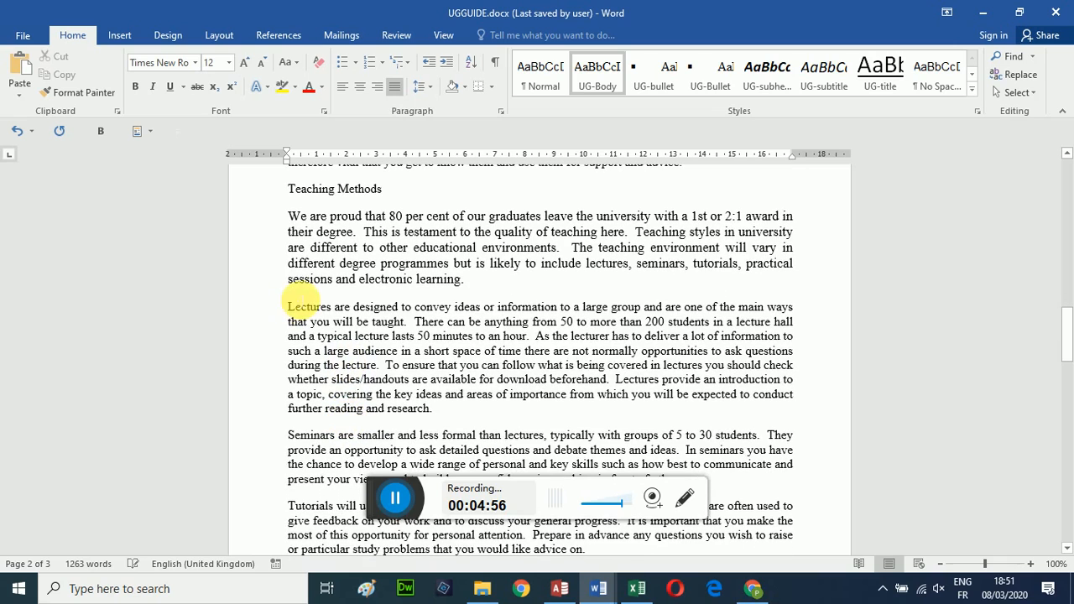
left_click_drag(298, 268, 428, 420)
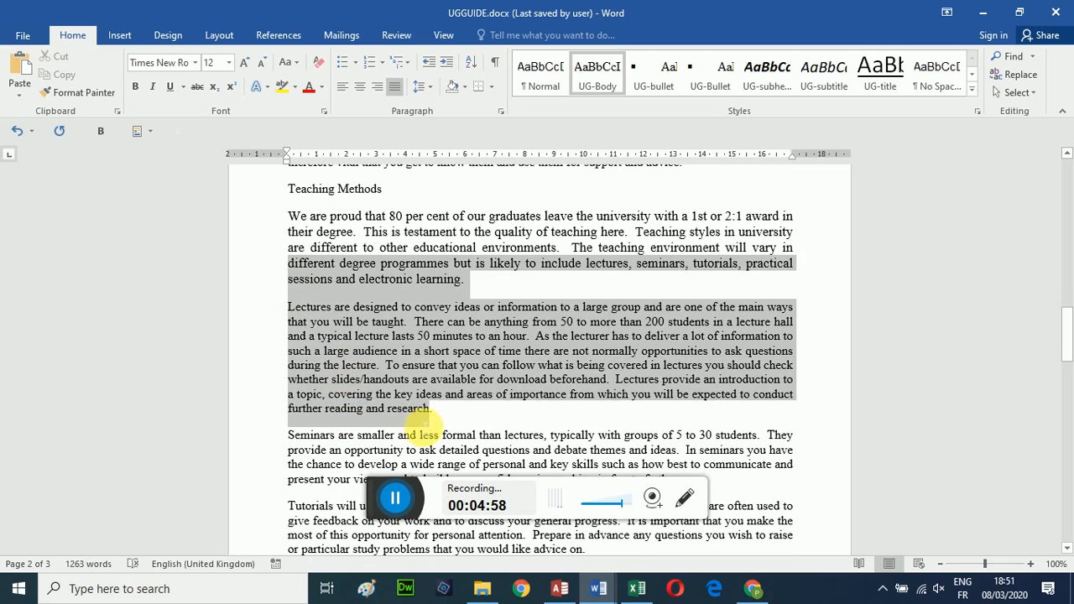
left_click(597, 74)
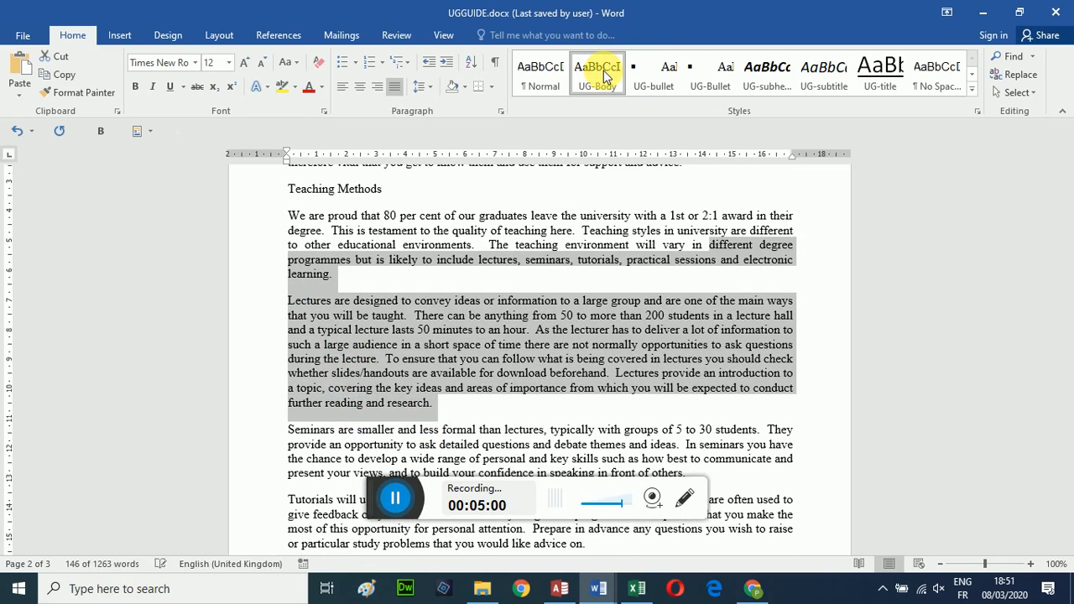
Select the Libraries heading and the larger-text paragraph below it for UG-Body formatting
scroll(492, 319, "down", 4)
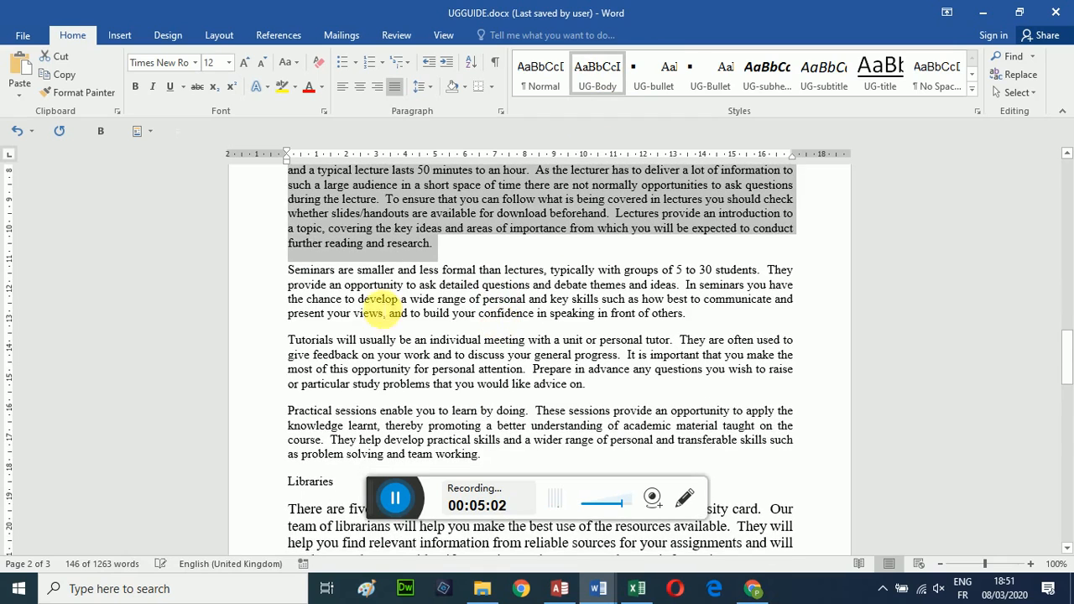
scroll(360, 395, "down", 2)
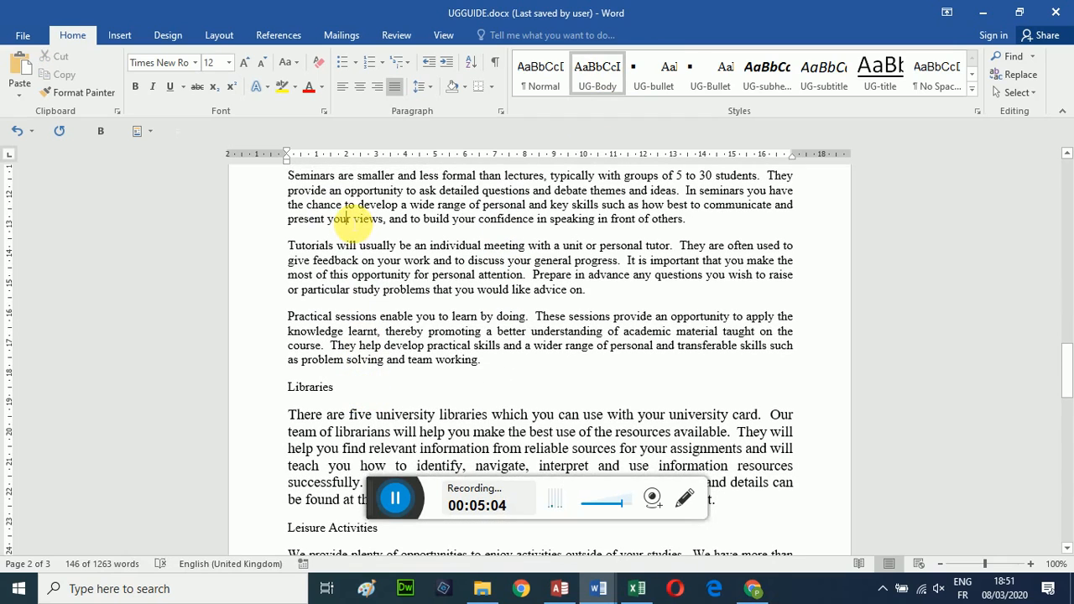
left_click(347, 264)
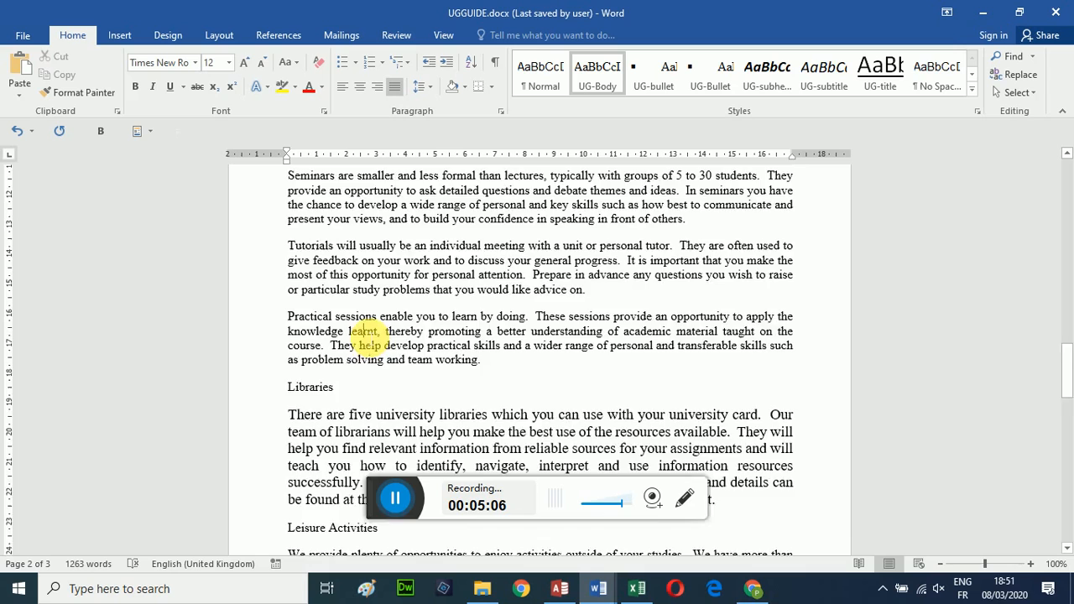
scroll(363, 332, "down", 3)
left_click_drag(287, 229, 457, 426)
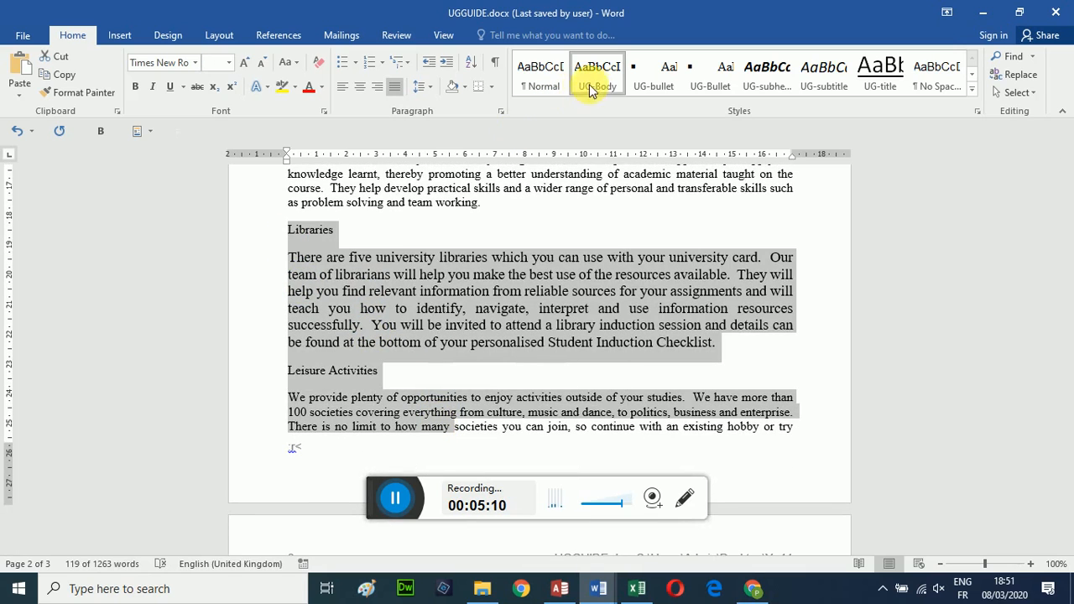
left_click(510, 292)
left_click(742, 348)
left_click_drag(554, 317, 263, 247)
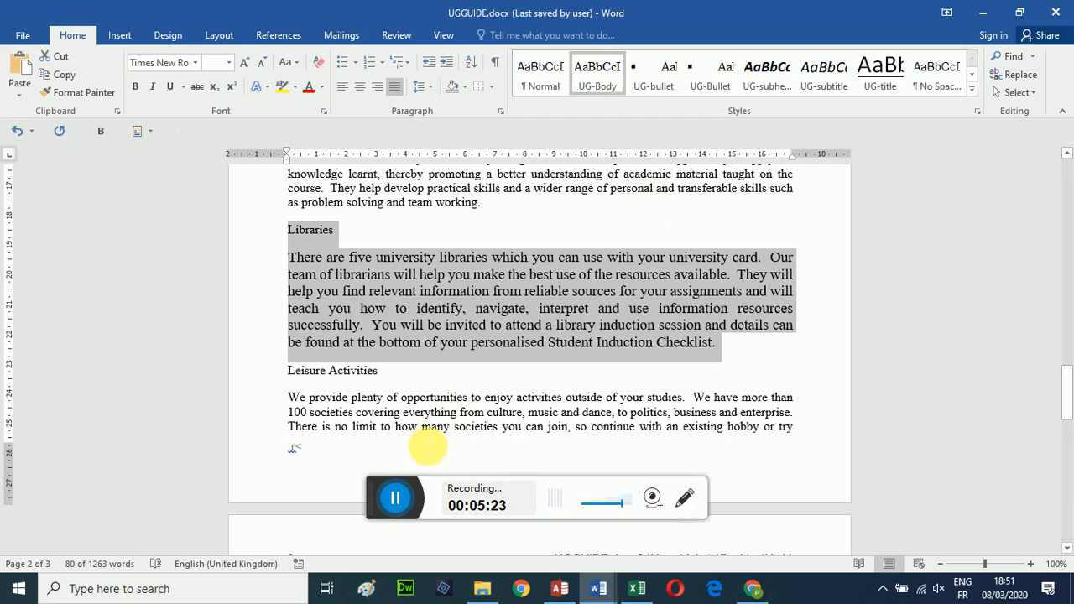
left_click(395, 500)
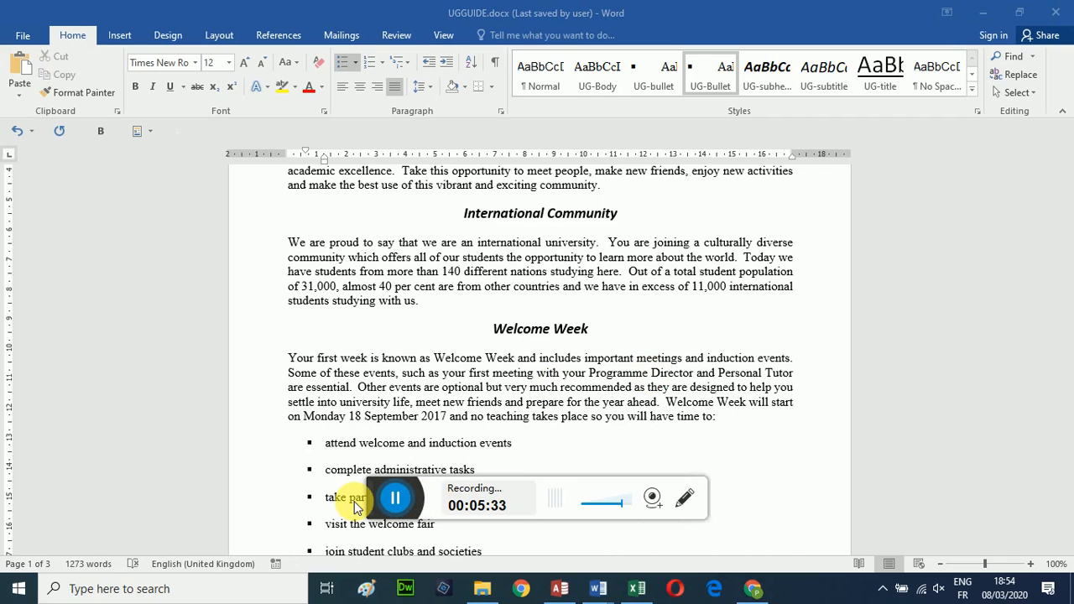
Review the styling of the title, subtitle, subheadings and bullets at the start of UGGUIDE.docx
scroll(685, 302, "up", 4)
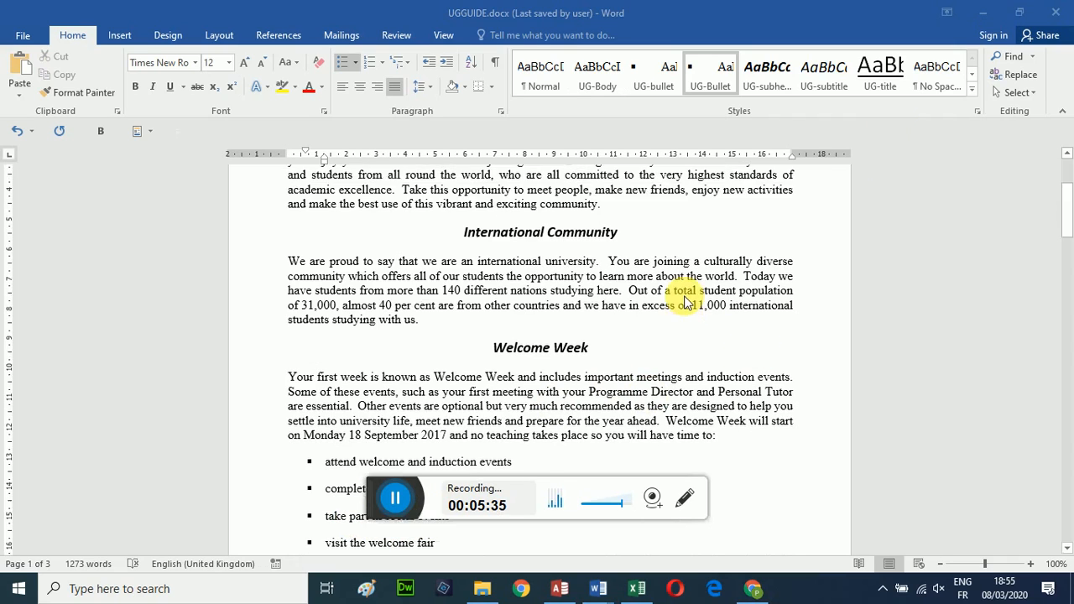
scroll(684, 299, "down", 1)
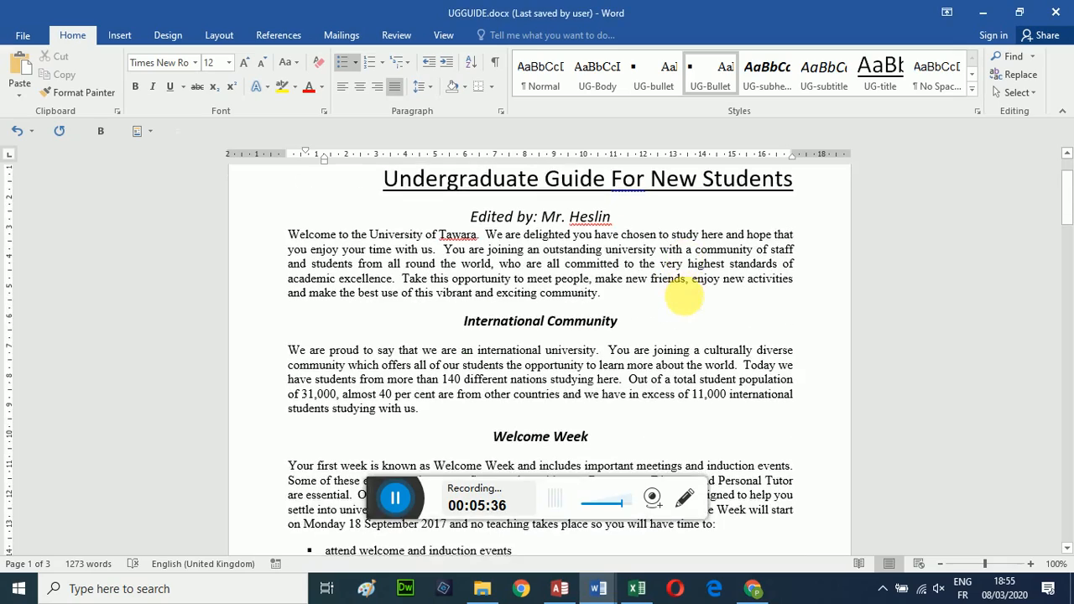
scroll(684, 296, "down", 1)
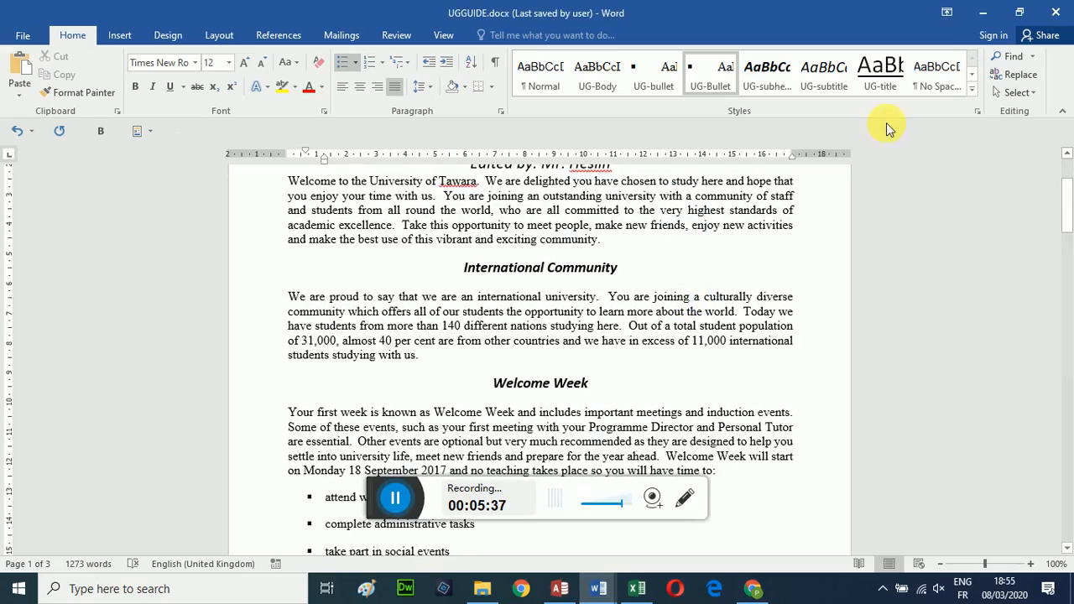
Restore the UGGUIDE.docx window to a smaller size, switch to Yr 11 Word Exercise.docx and read tasks 5 to 8
left_click(1021, 10)
left_click(1059, 208)
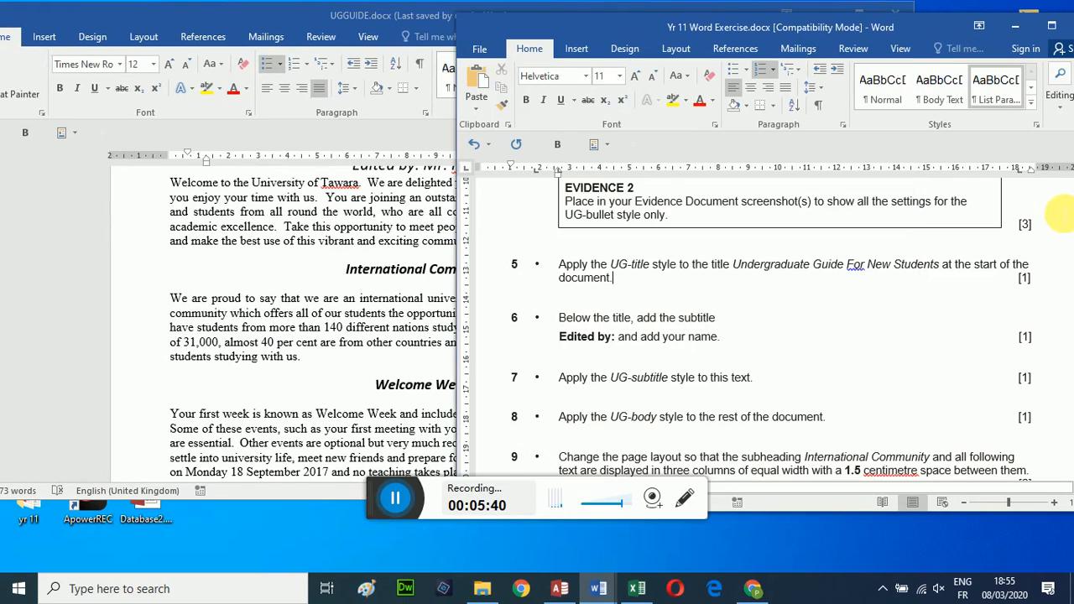
left_click_drag(619, 265, 818, 287)
left_click(715, 319)
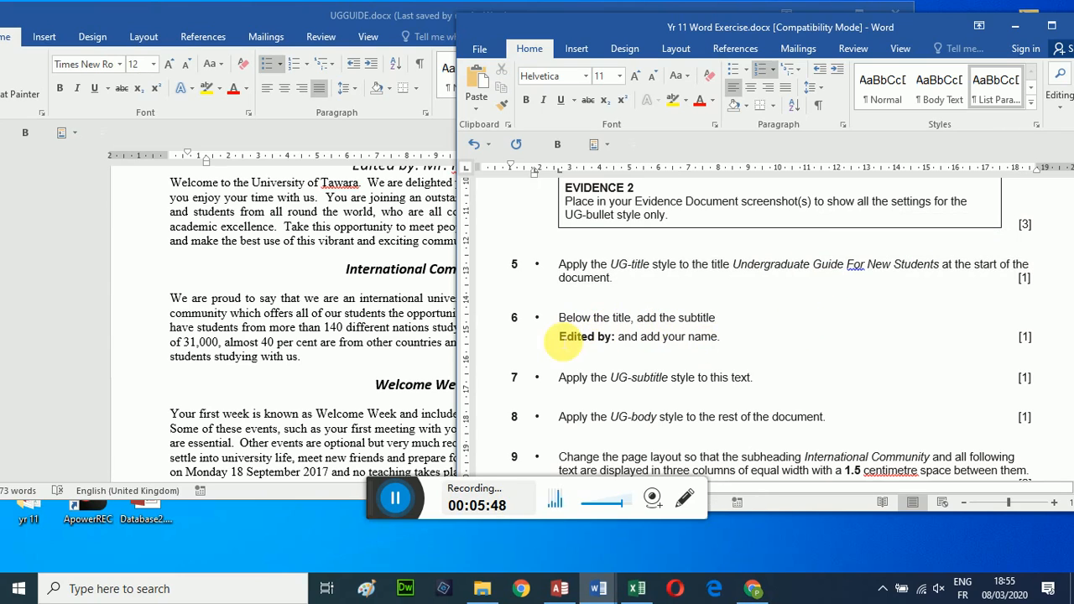
left_click_drag(561, 341, 664, 346)
left_click(801, 358)
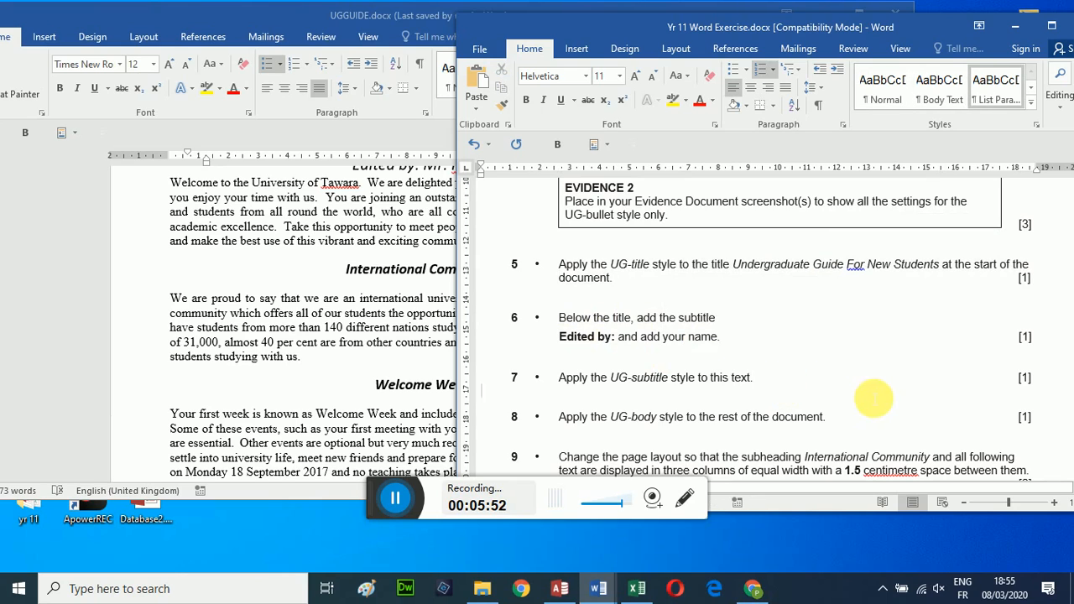
left_click_drag(873, 398, 599, 428)
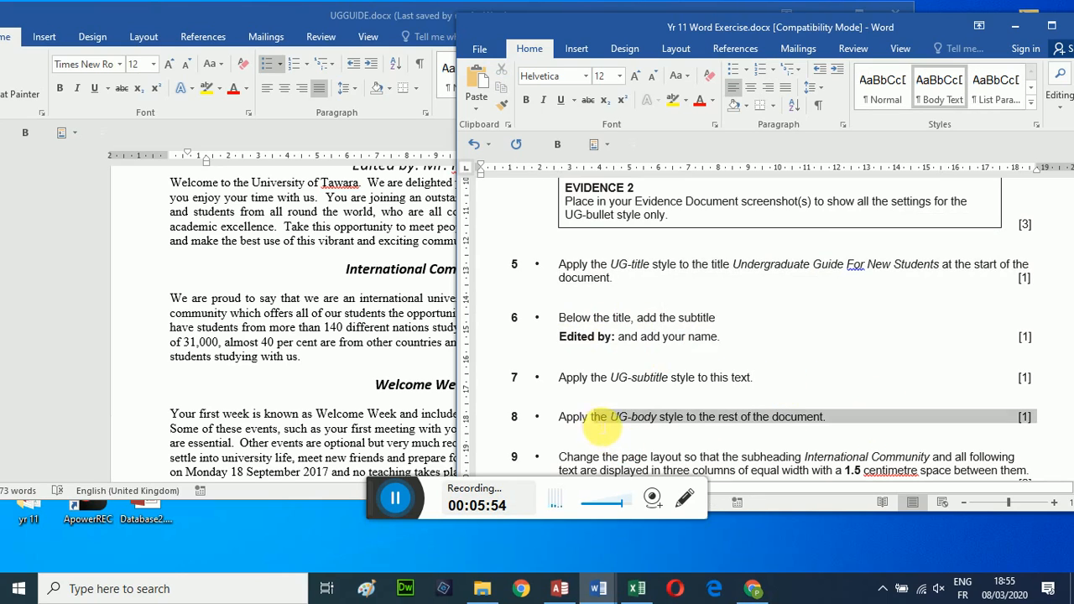
Switch back to UGGUIDE.docx and check the style of the body paragraphs from International Community through Computing Services
left_click(387, 351)
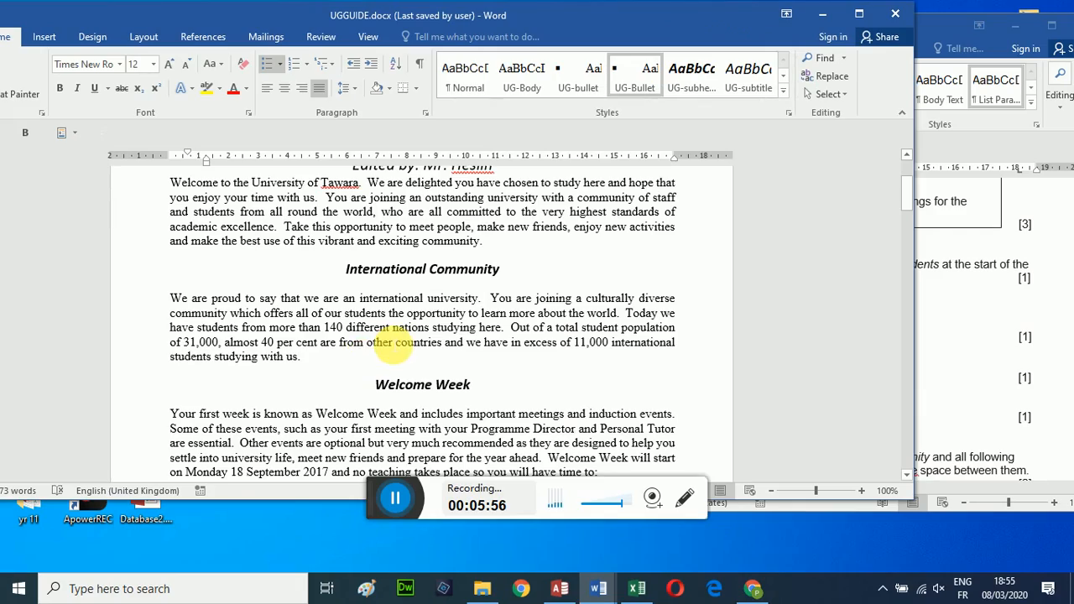
scroll(387, 346, "down", 9)
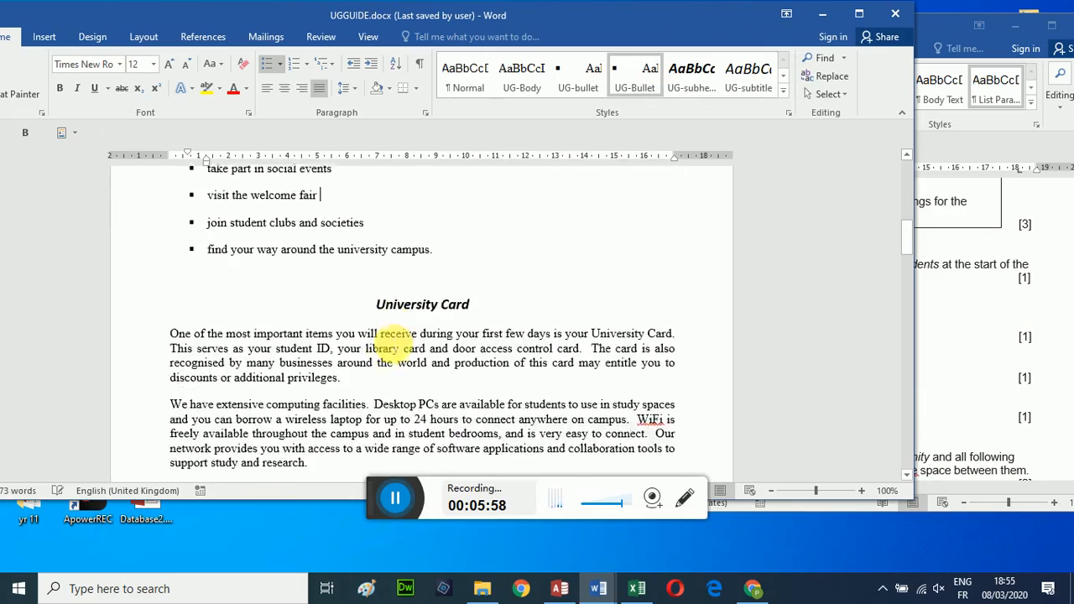
scroll(388, 344, "down", 13)
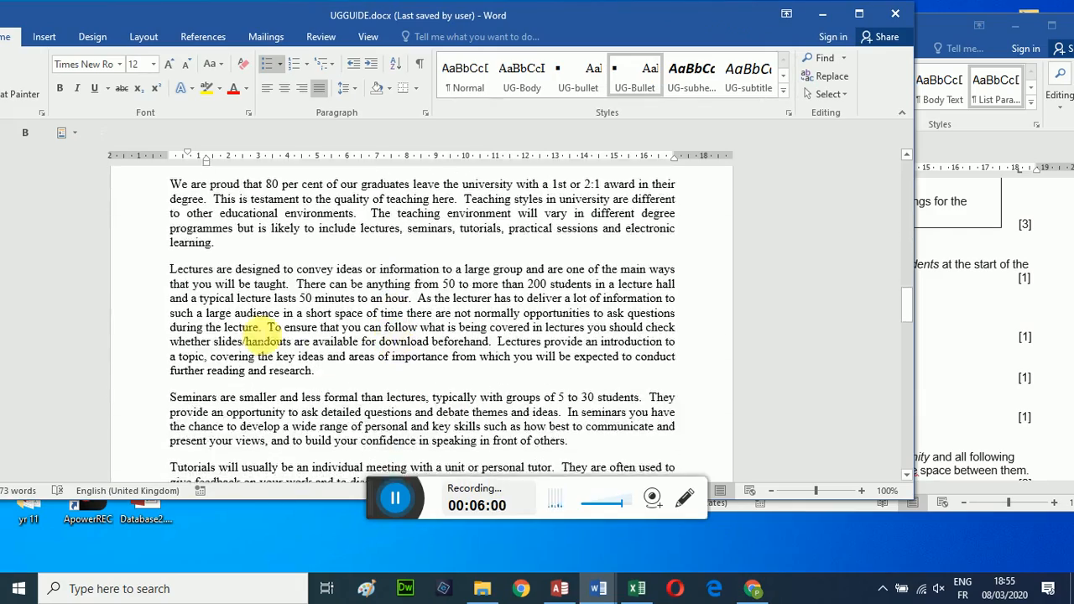
left_click(262, 329)
scroll(260, 329, "down", 2)
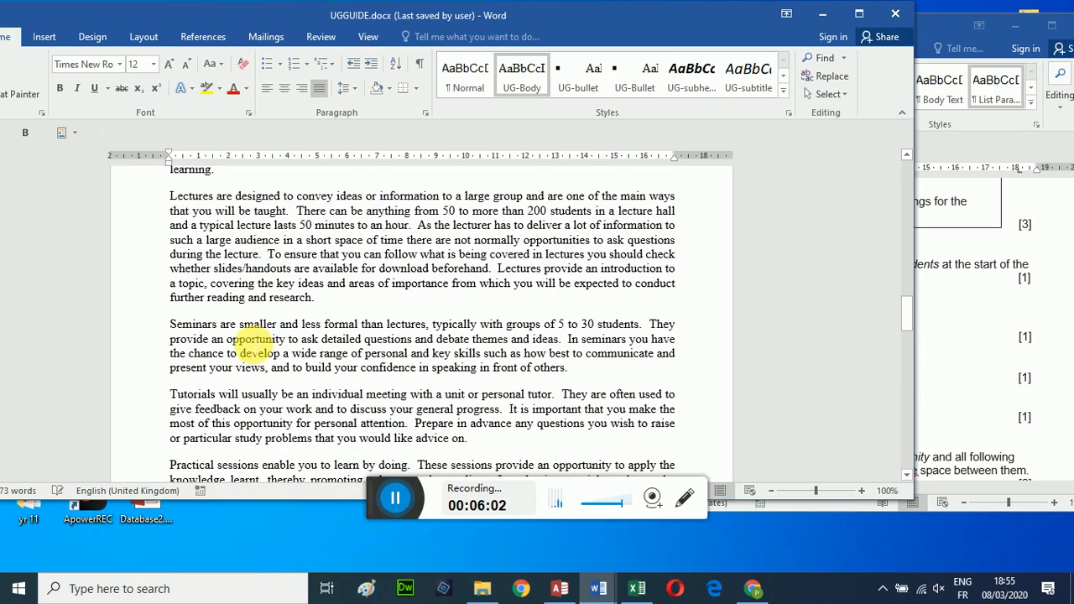
scroll(255, 339, "down", 3)
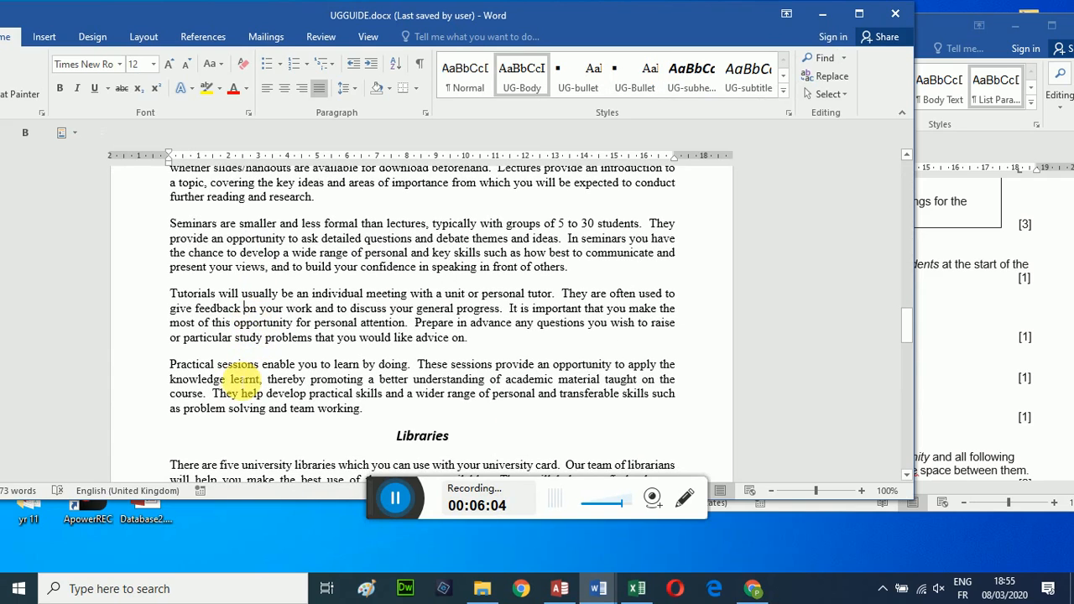
left_click(233, 379)
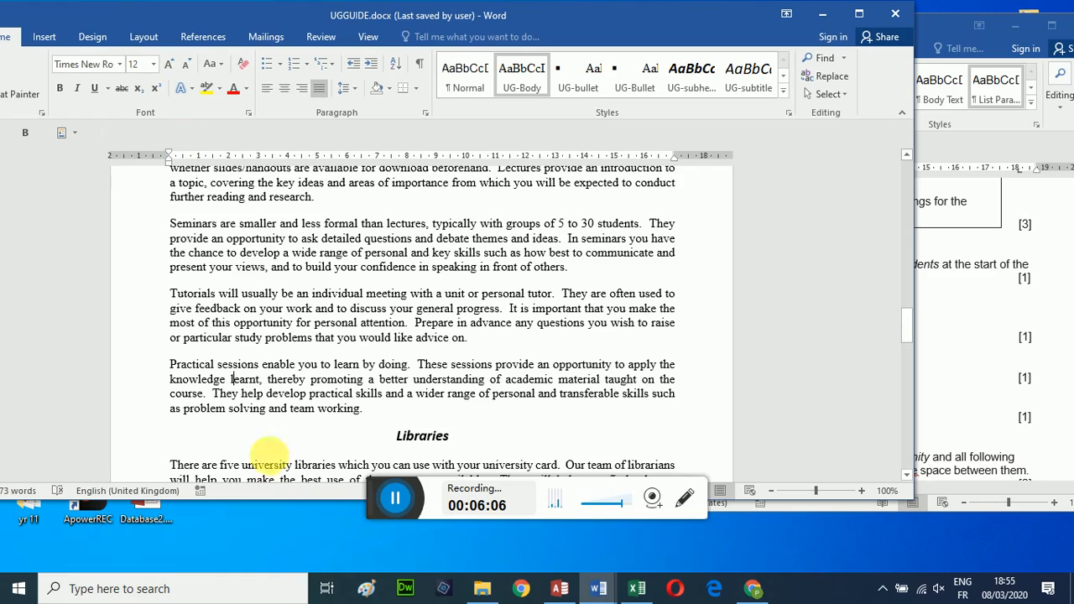
scroll(264, 457, "down", 1)
left_click(263, 461)
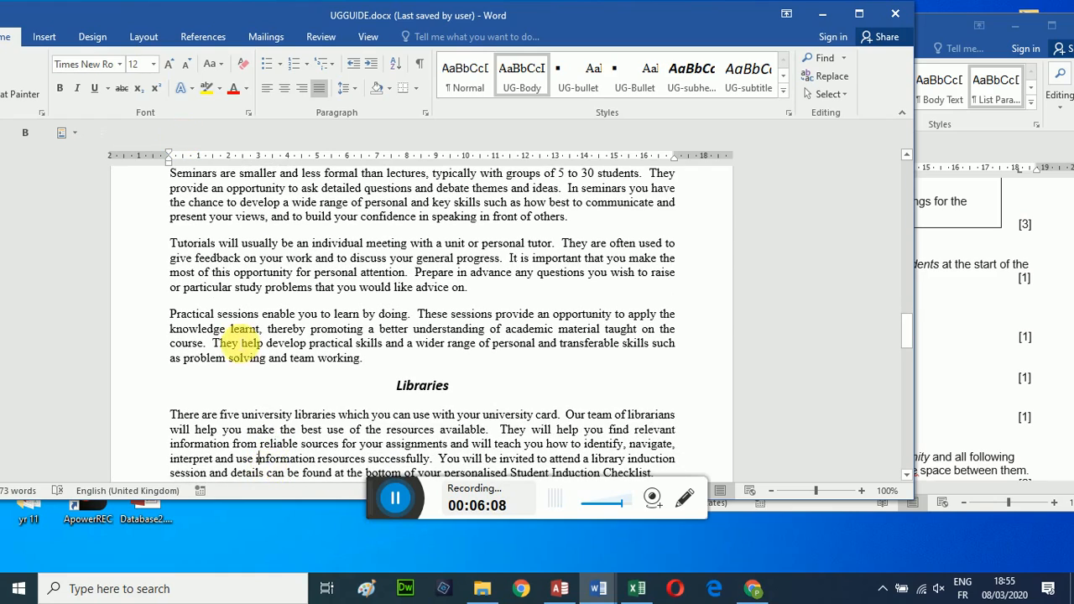
scroll(241, 344, "down", 5)
scroll(249, 323, "down", 6)
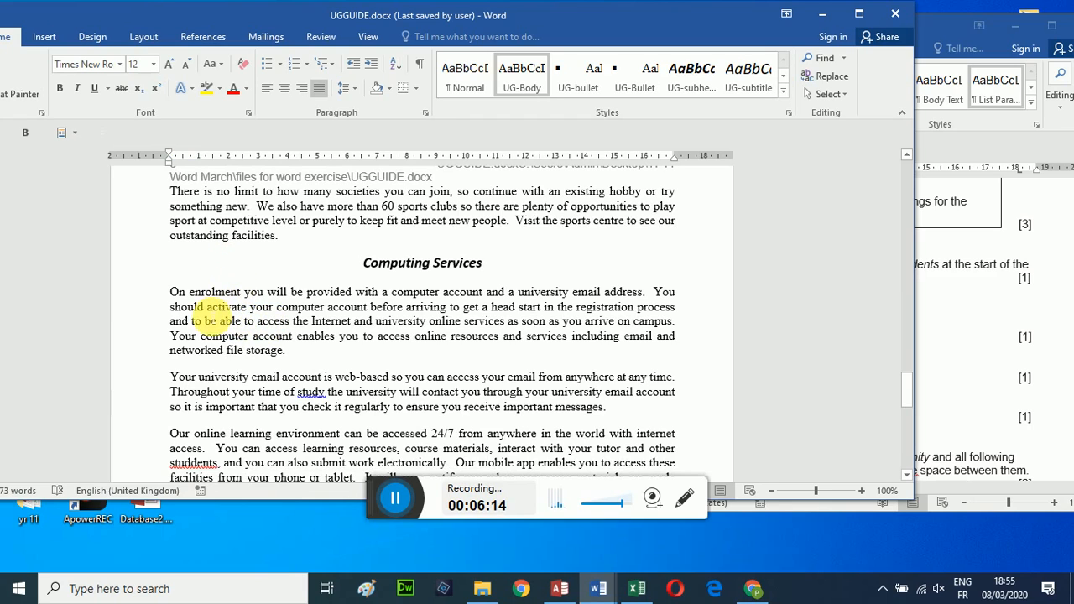
left_click_drag(172, 292, 289, 350)
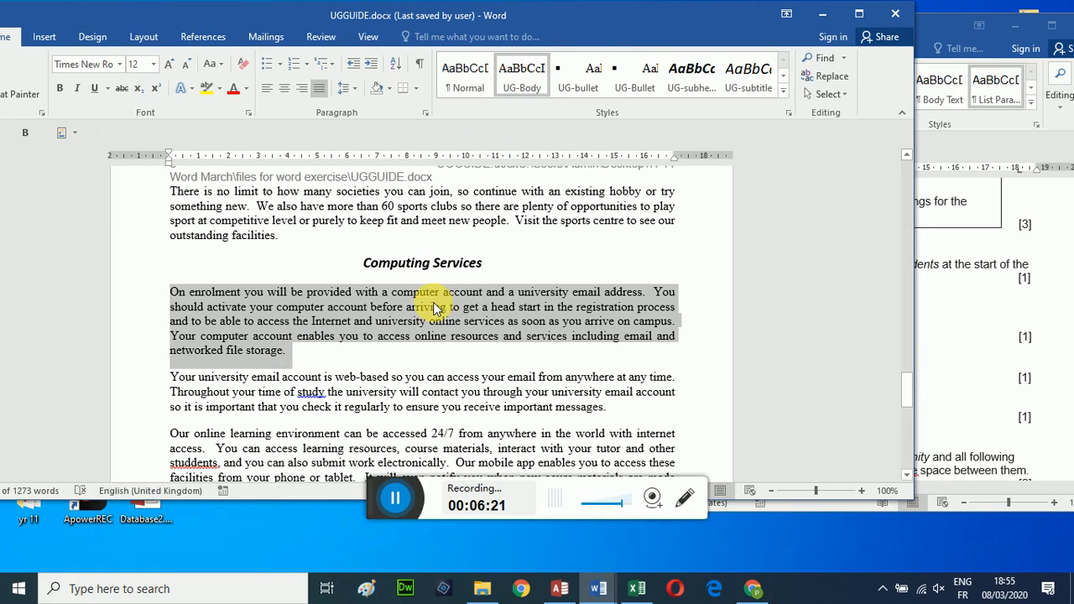
left_click(434, 307)
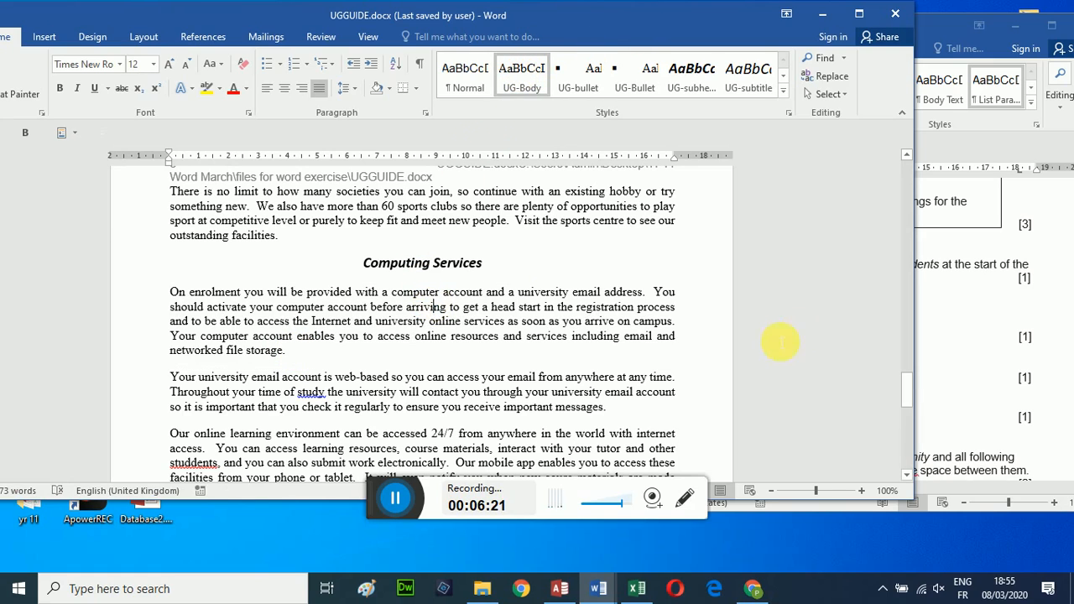
Switch to Yr 11 Word Exercise.docx and read tasks 9 to 11 on columns, UG-bullet and UG-subhead
left_click(955, 353)
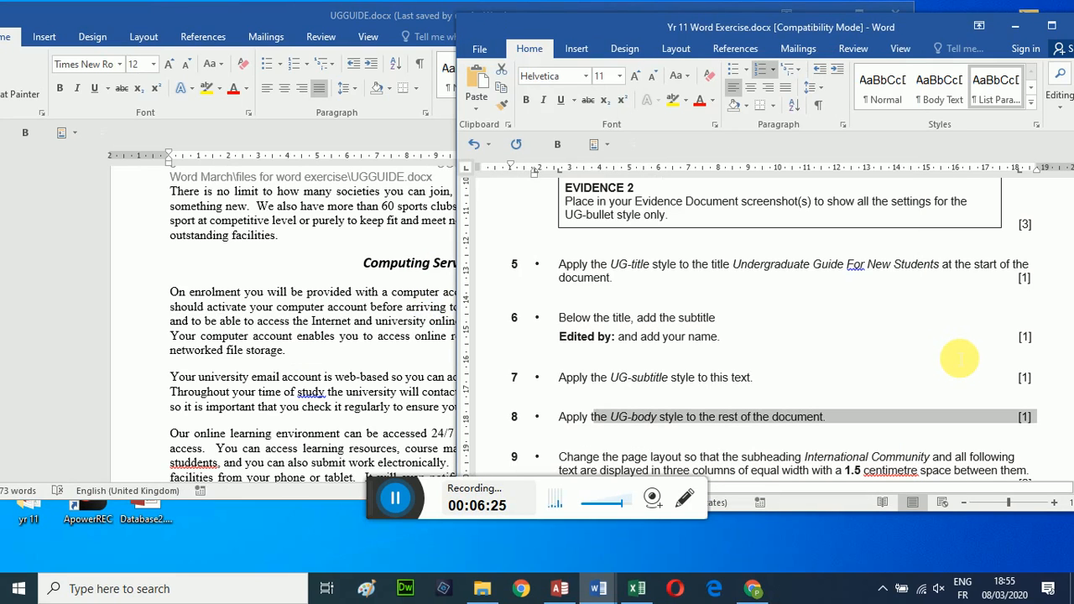
scroll(959, 358, "down", 1)
scroll(959, 358, "down", 2)
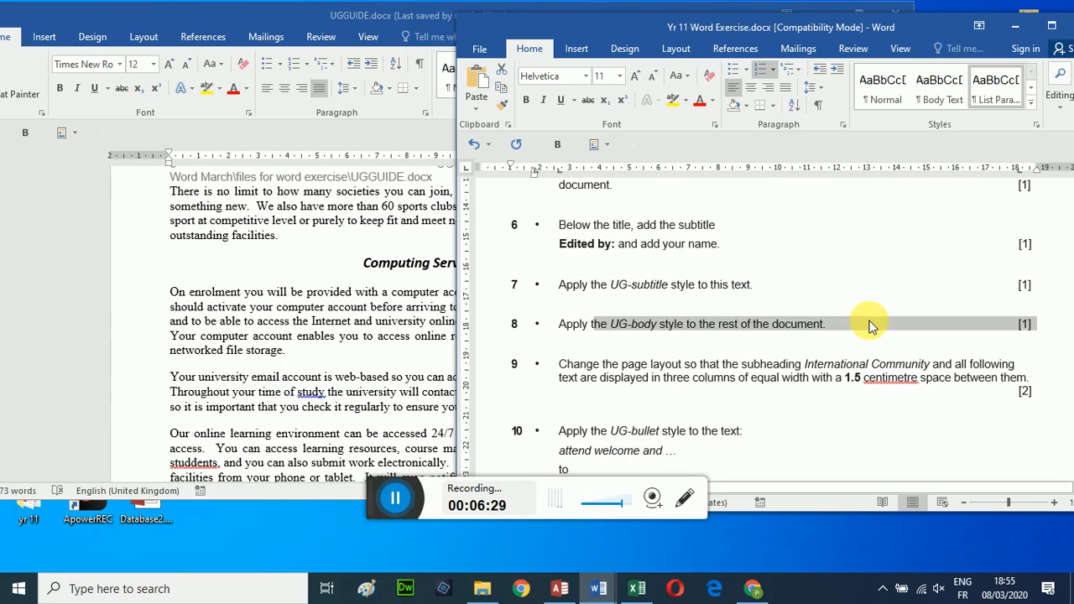
scroll(683, 382, "down", 2)
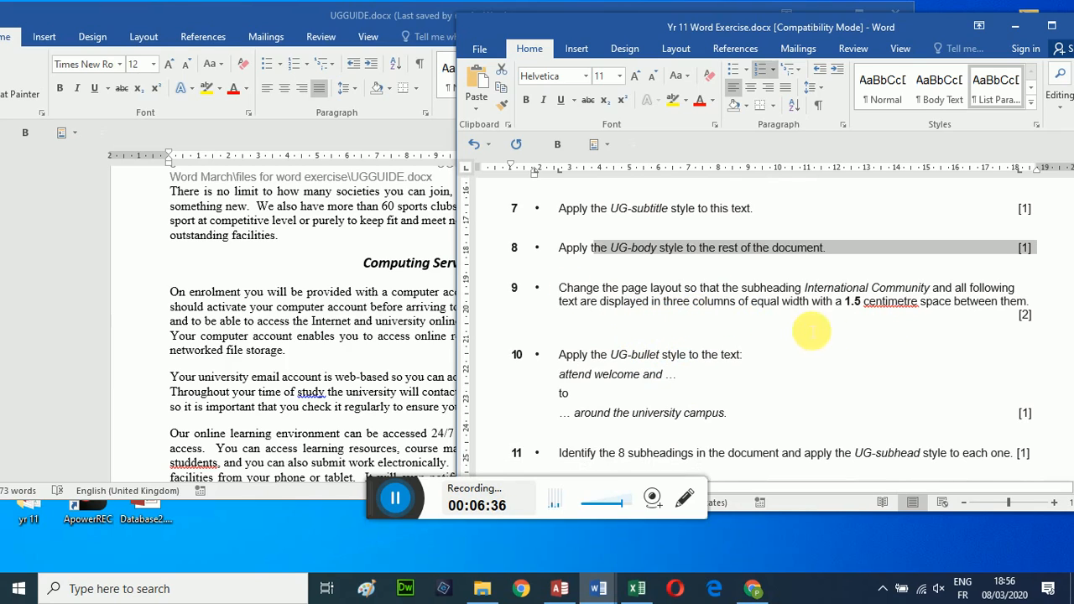
scroll(868, 347, "down", 1)
scroll(868, 346, "down", 2)
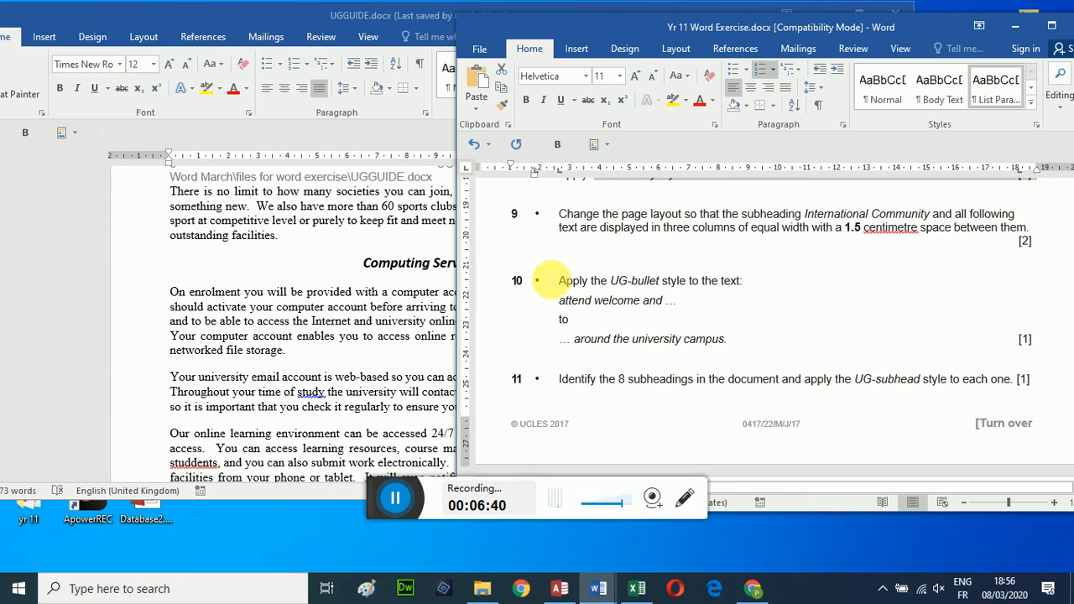
Reread tasks 10 and 11 on applying the UG-bullet and UG-subhead styles
left_click_drag(558, 280, 726, 339)
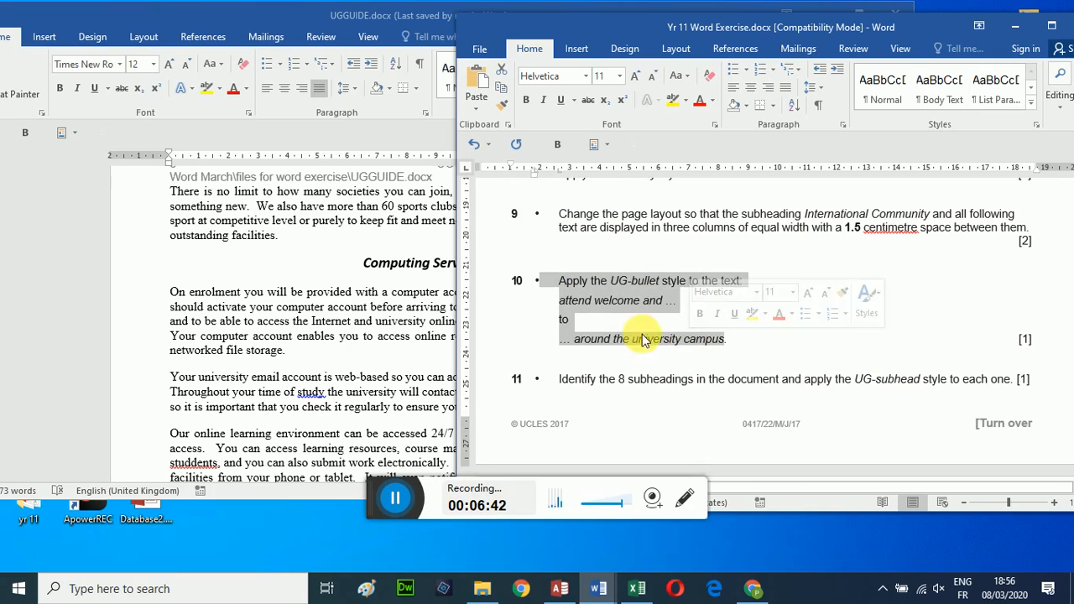
left_click_drag(558, 379, 785, 385)
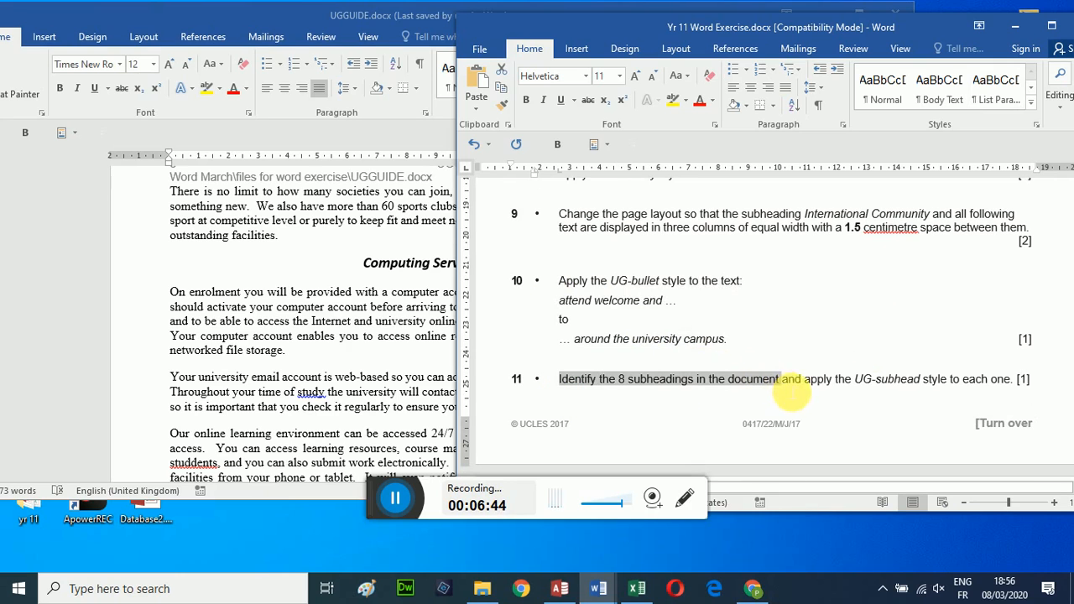
left_click(863, 300)
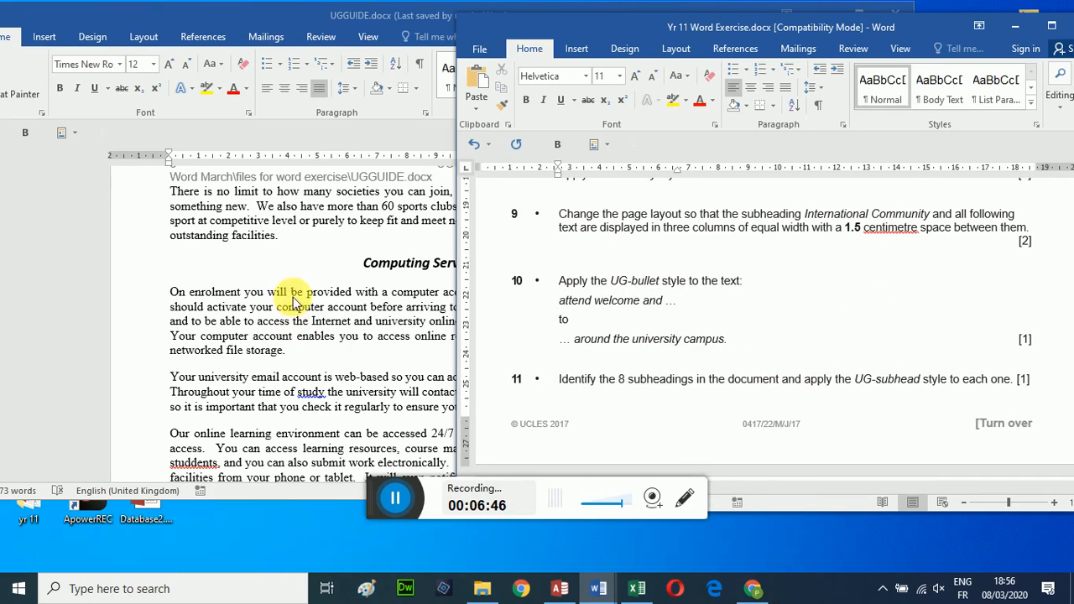
Switch to UGGUIDE.docx to check the bulleted list and first subheadings, and return to task 9 in Yr 11 Word Exercise.docx
left_click(293, 304)
scroll(289, 298, "up", 10)
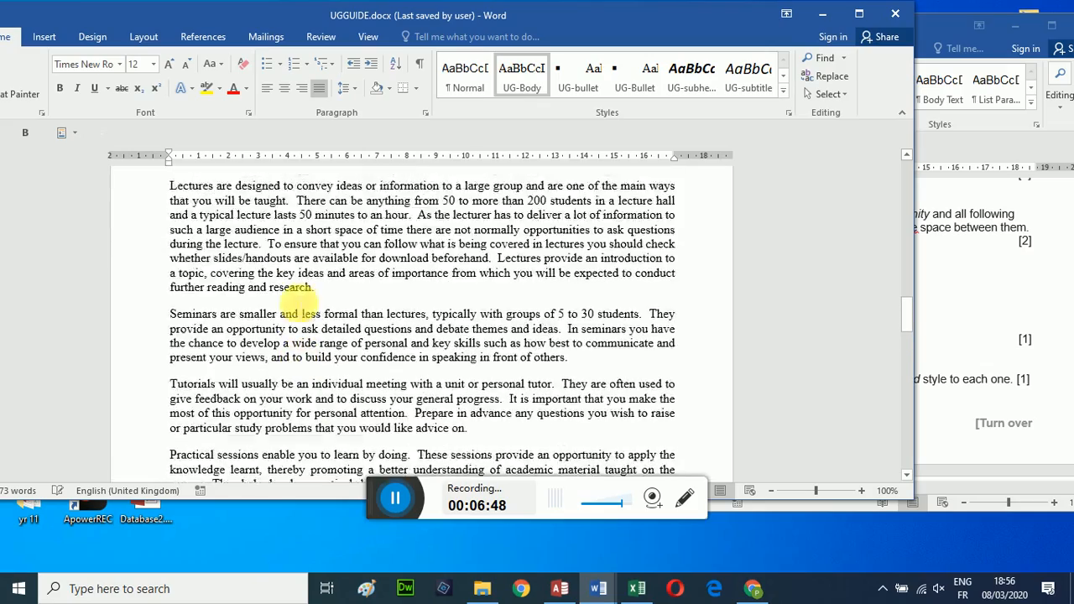
scroll(293, 300, "up", 10)
scroll(252, 293, "up", 15)
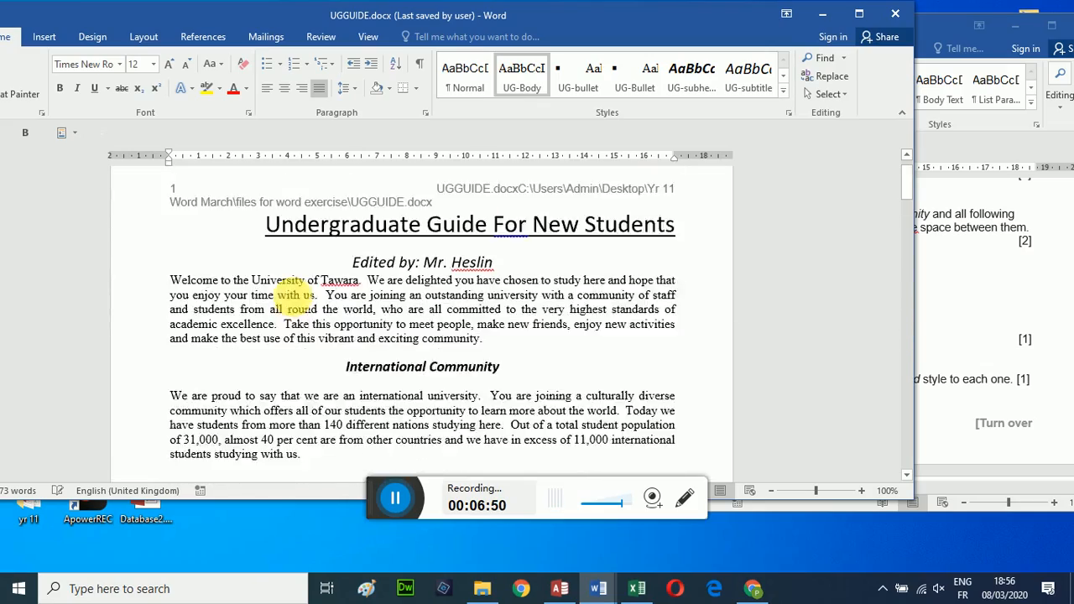
scroll(277, 297, "down", 6)
right_click(293, 299)
scroll(289, 294, "down", 2)
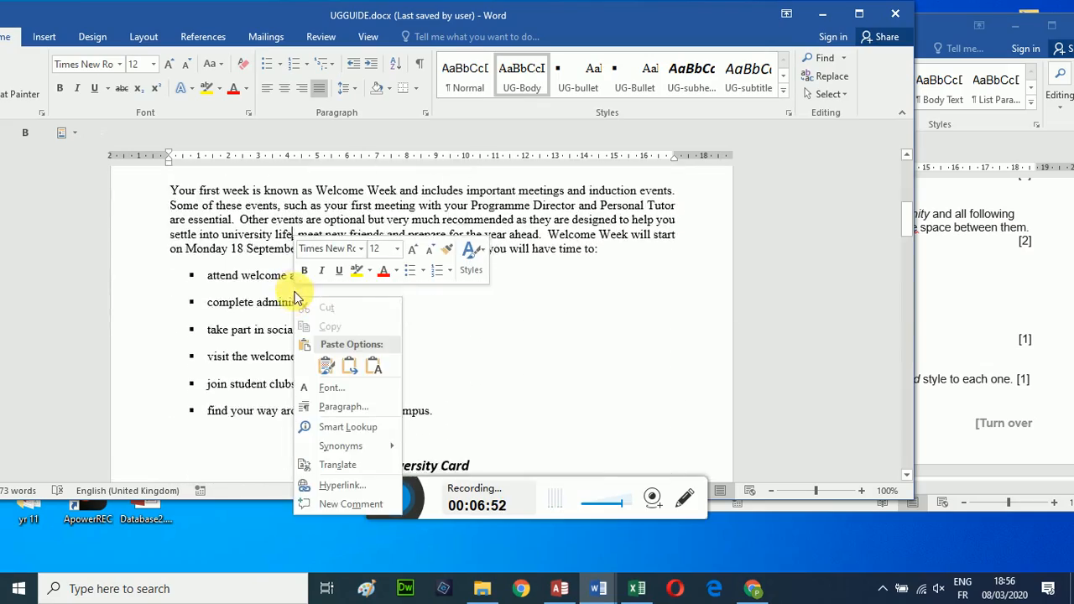
left_click(455, 330)
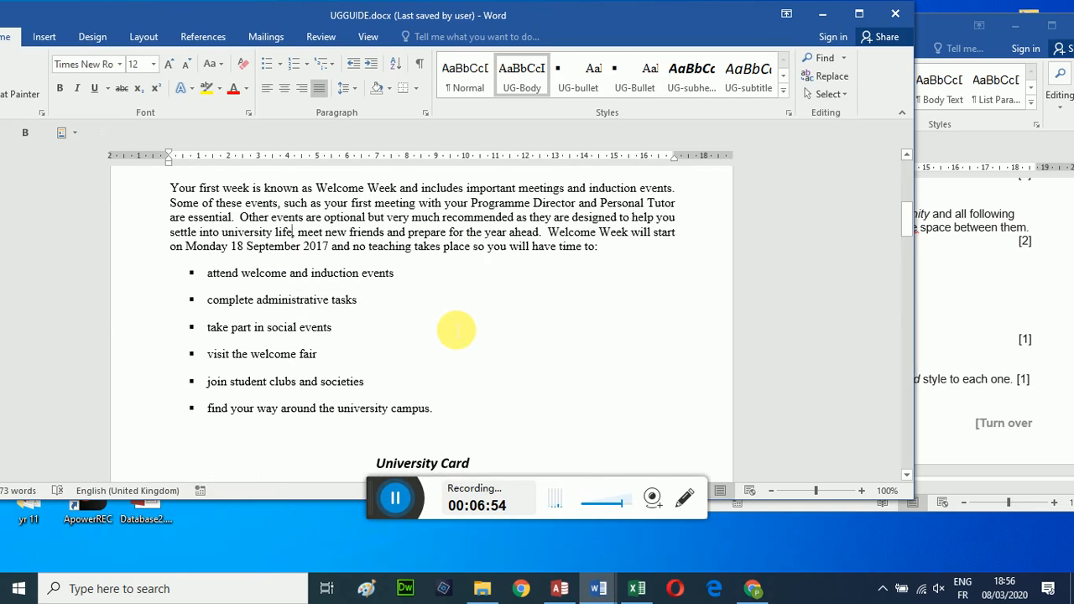
scroll(456, 329, "up", 6)
right_click(450, 330)
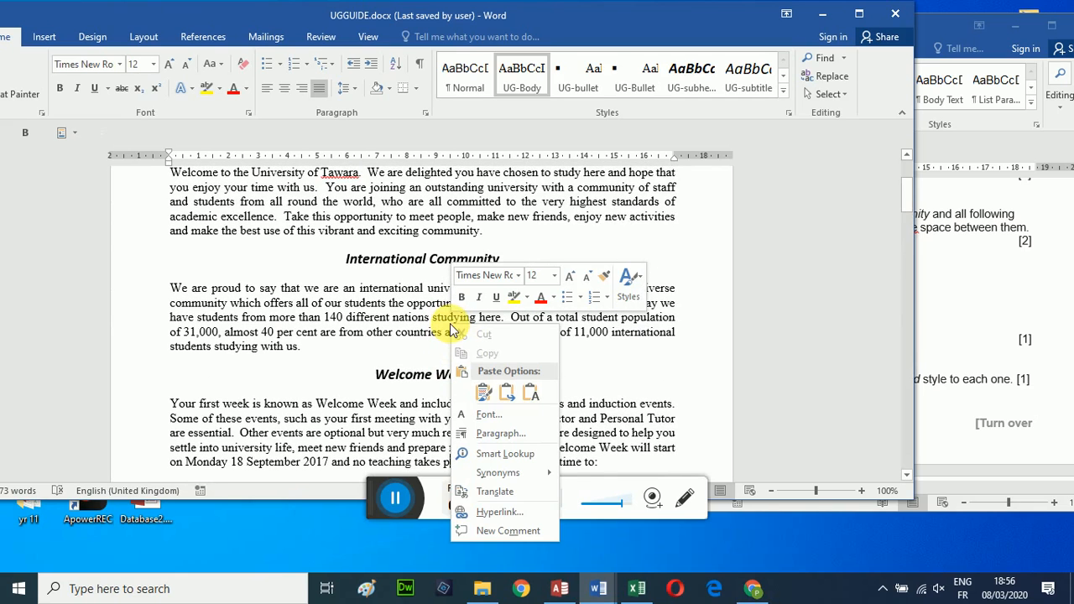
left_click(974, 303)
scroll(979, 310, "down", 1)
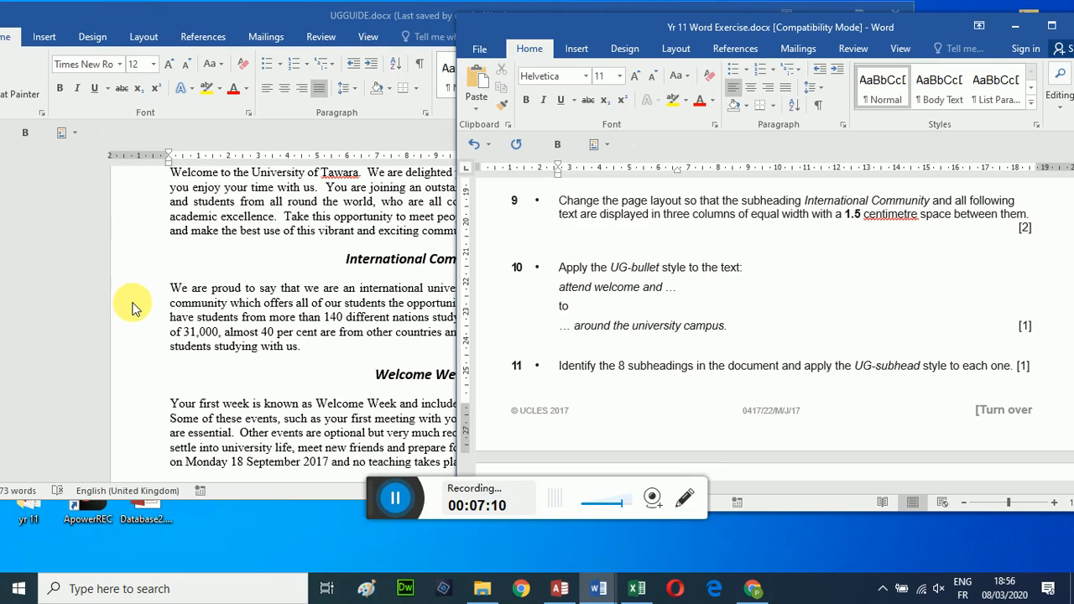
Set the UGGUIDE.docx text from the International Community subheading to the end in three equal-width columns with 1.5 cm spacing
left_click(185, 259)
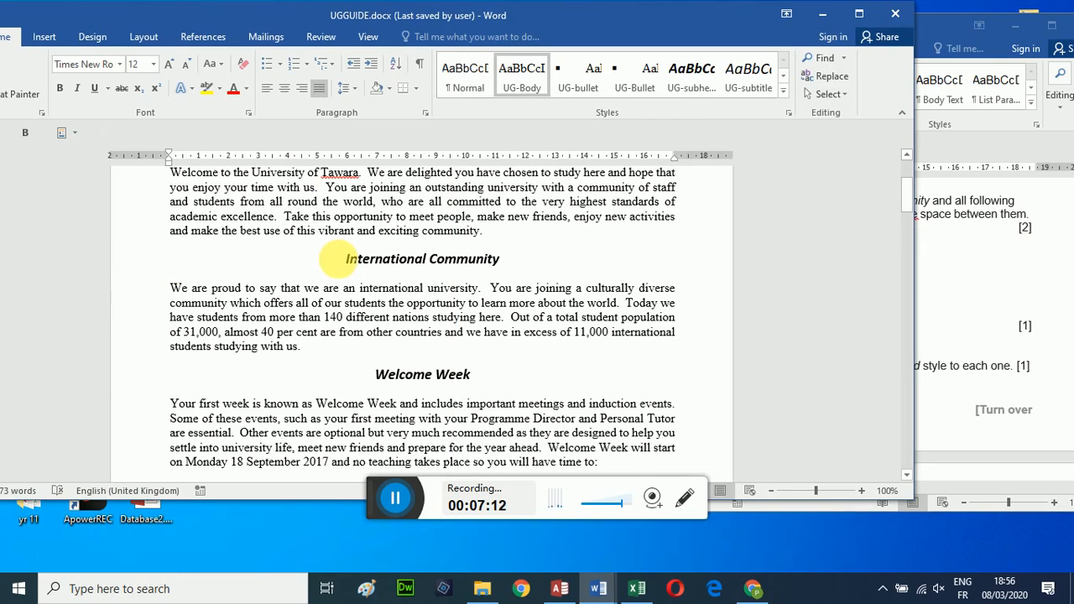
left_click_drag(336, 260, 381, 432)
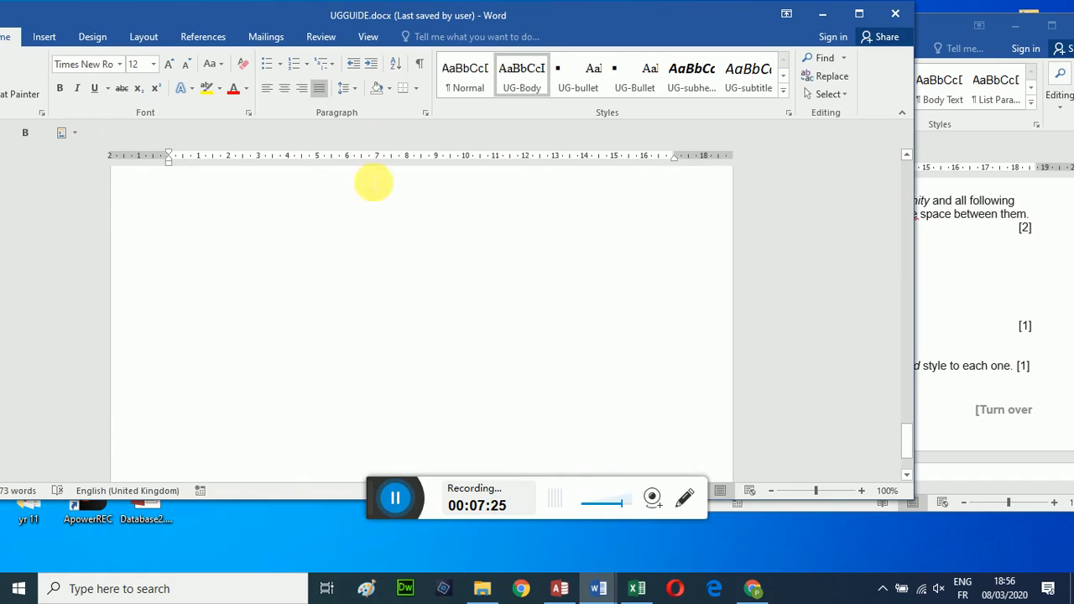
left_click_drag(374, 182, 382, 422)
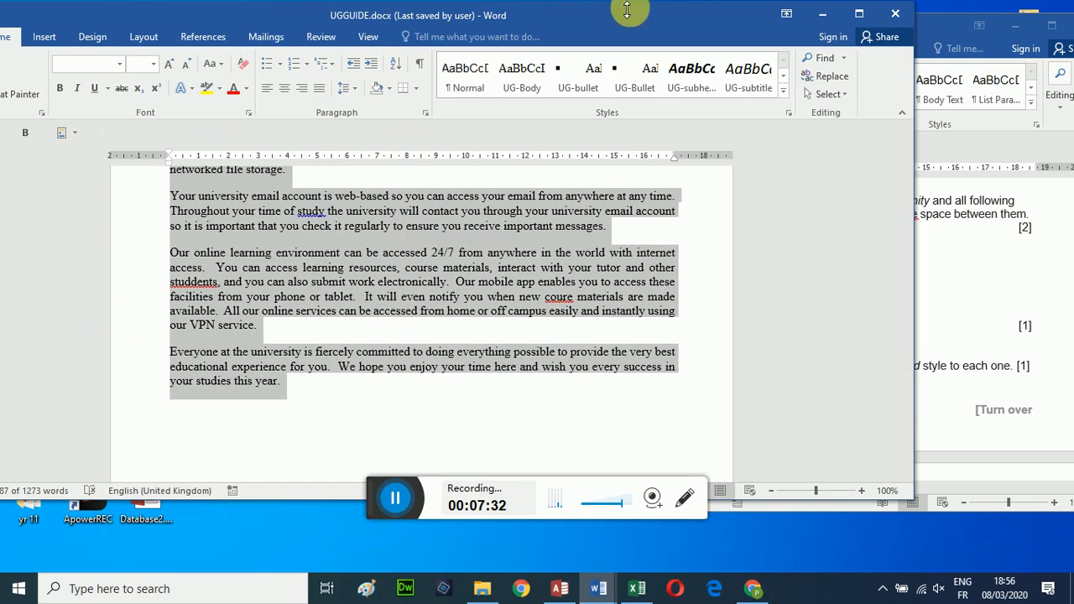
left_click_drag(627, 10, 758, 8)
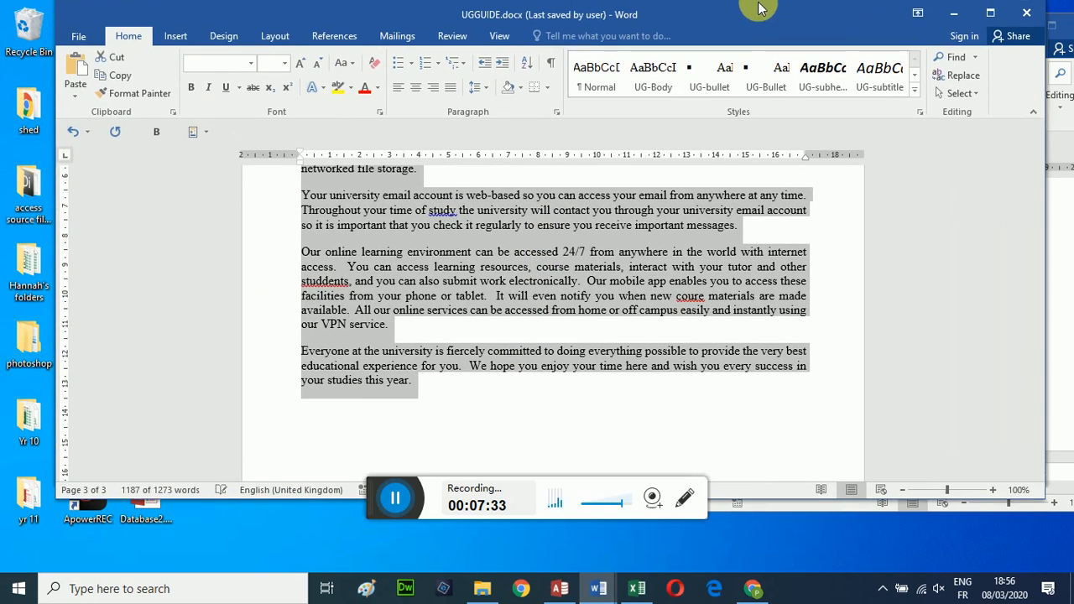
left_click(285, 37)
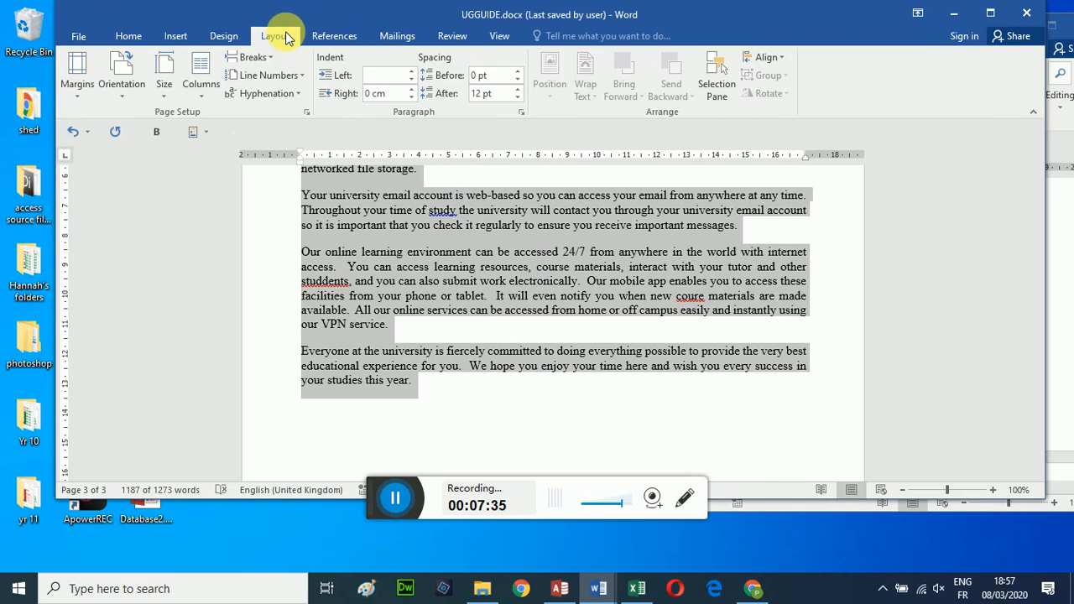
left_click(202, 98)
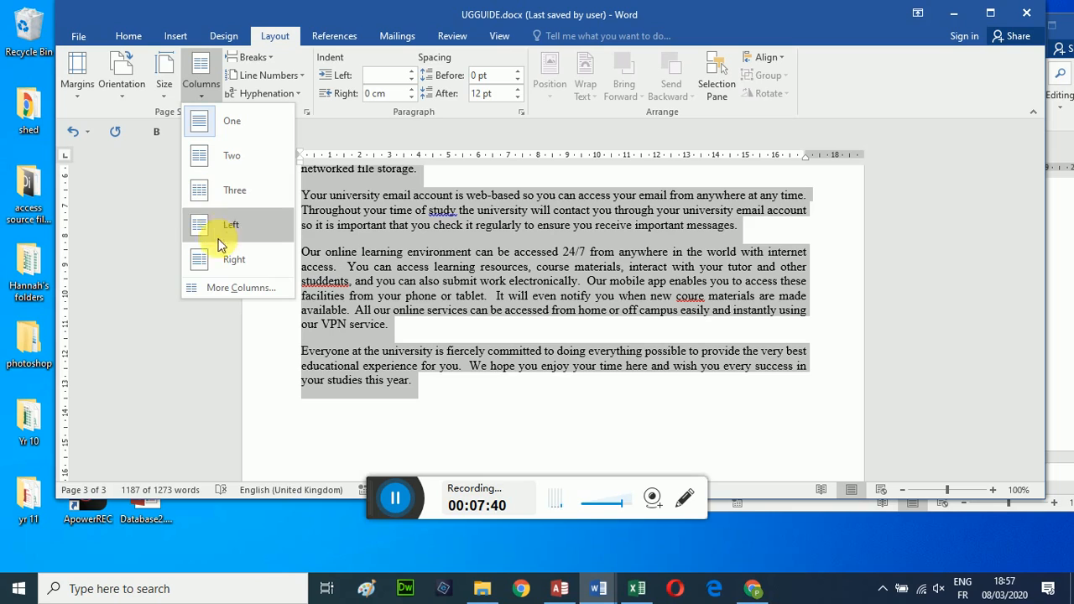
left_click(217, 289)
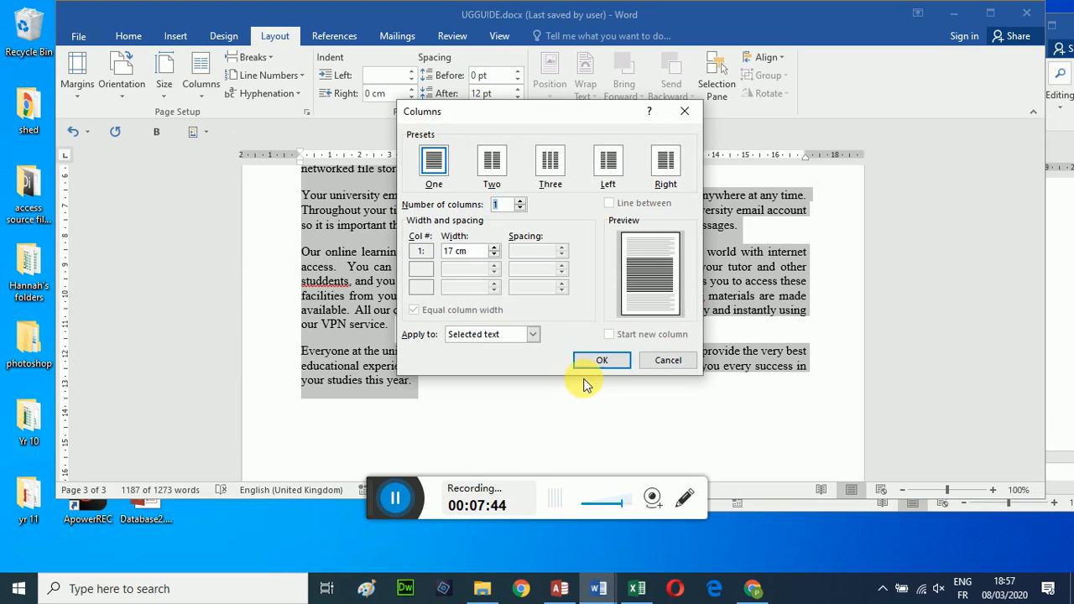
left_click(552, 165)
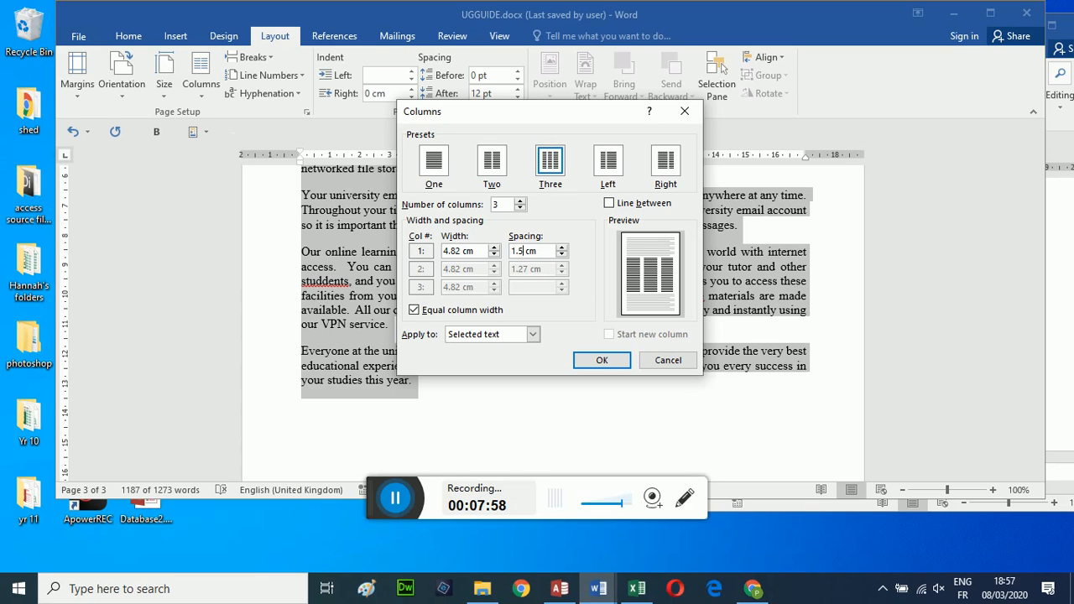
left_click(414, 311)
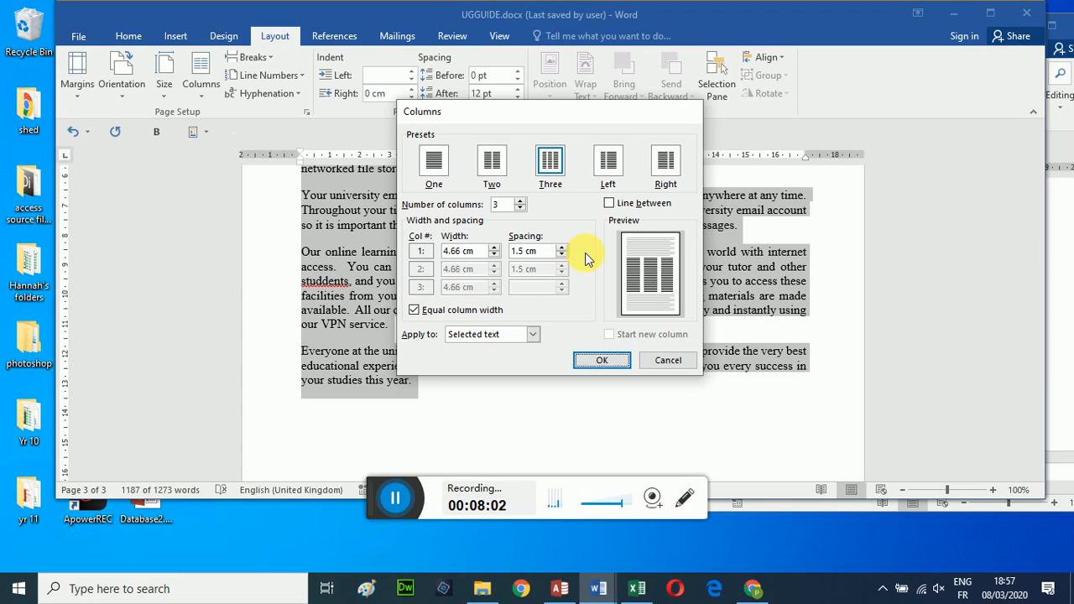
key("Return")
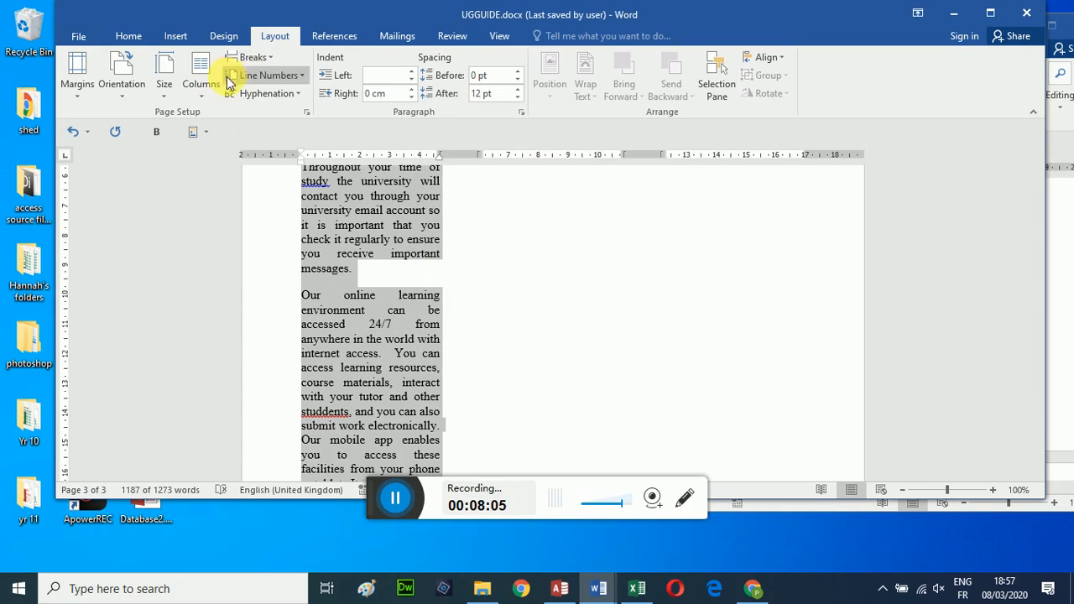
Check the column count, width and spacing settings of the selected text and review the resulting three-column layout
left_click(204, 92)
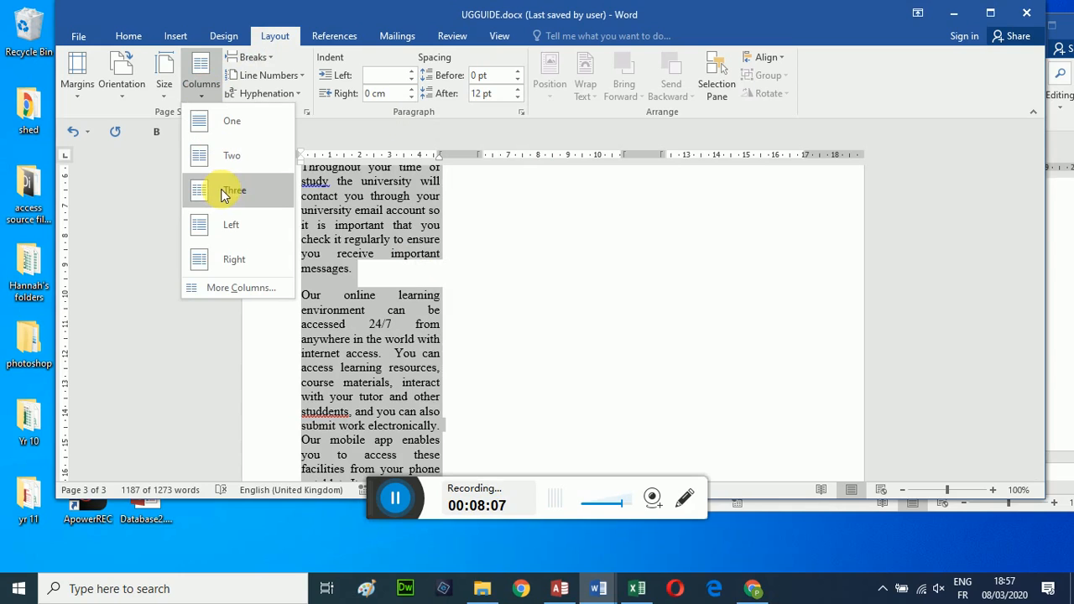
left_click(231, 287)
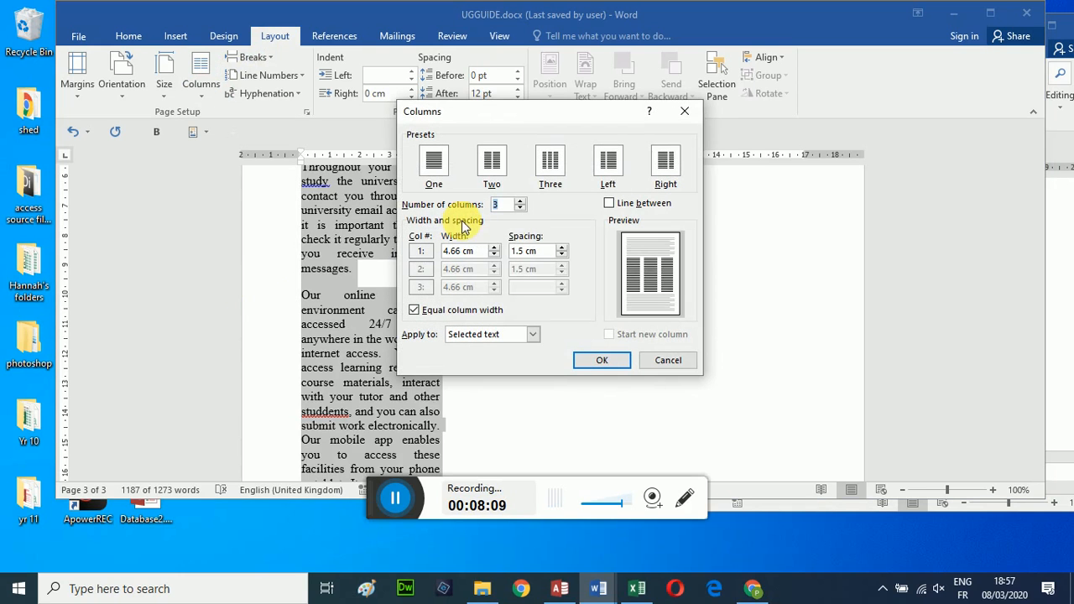
left_click(607, 363)
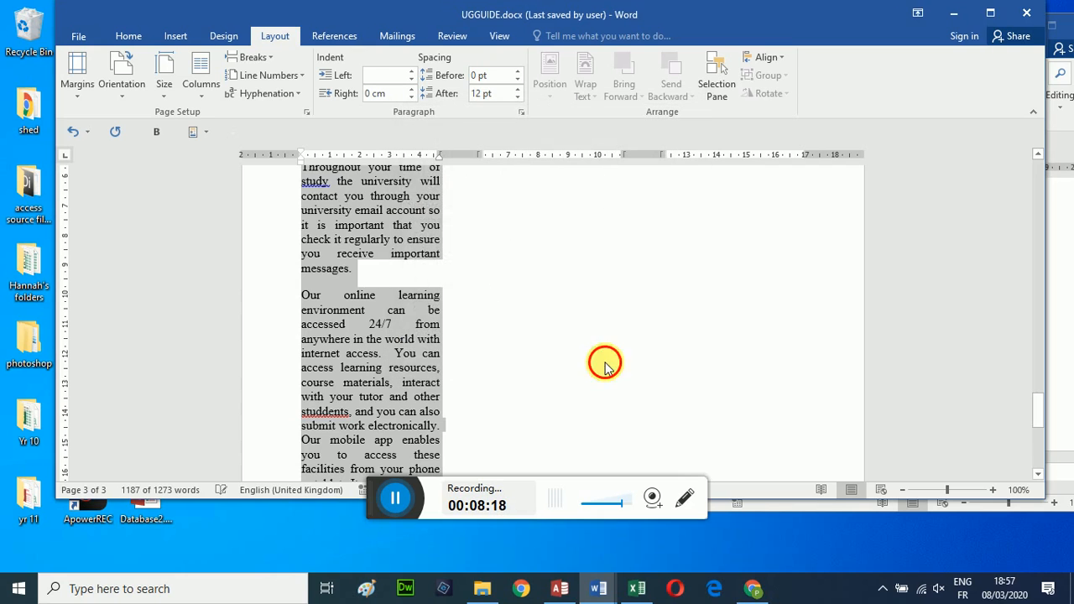
left_click(605, 365)
scroll(610, 368, "up", 13)
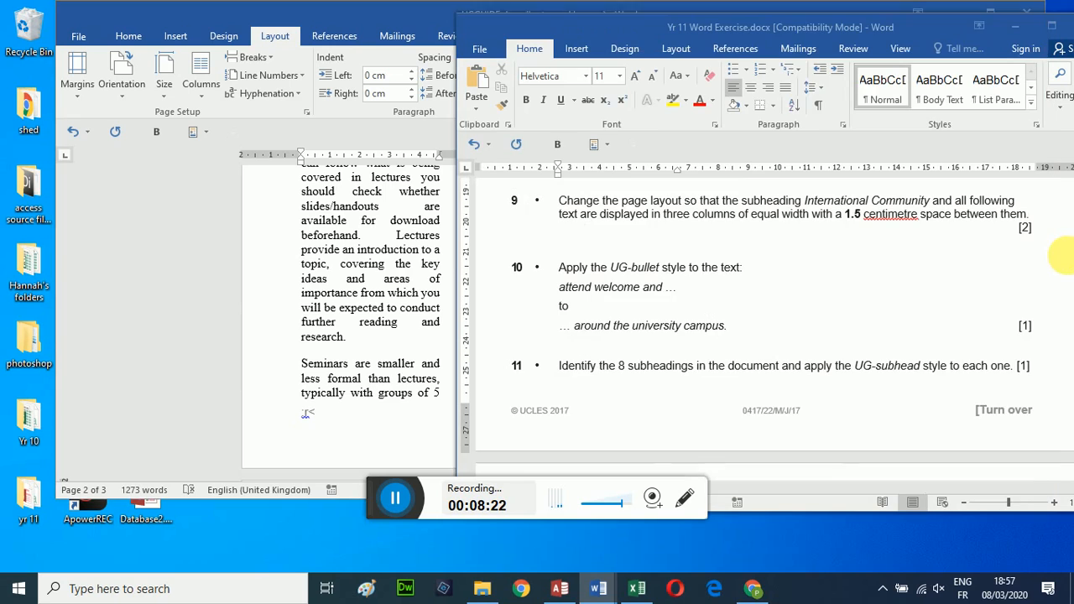
Switch to Yr 11 Word Exercise.docx and read on from task 10 to the pie chart tasks on page 4
left_click(1064, 257)
scroll(1064, 262, "down", 2)
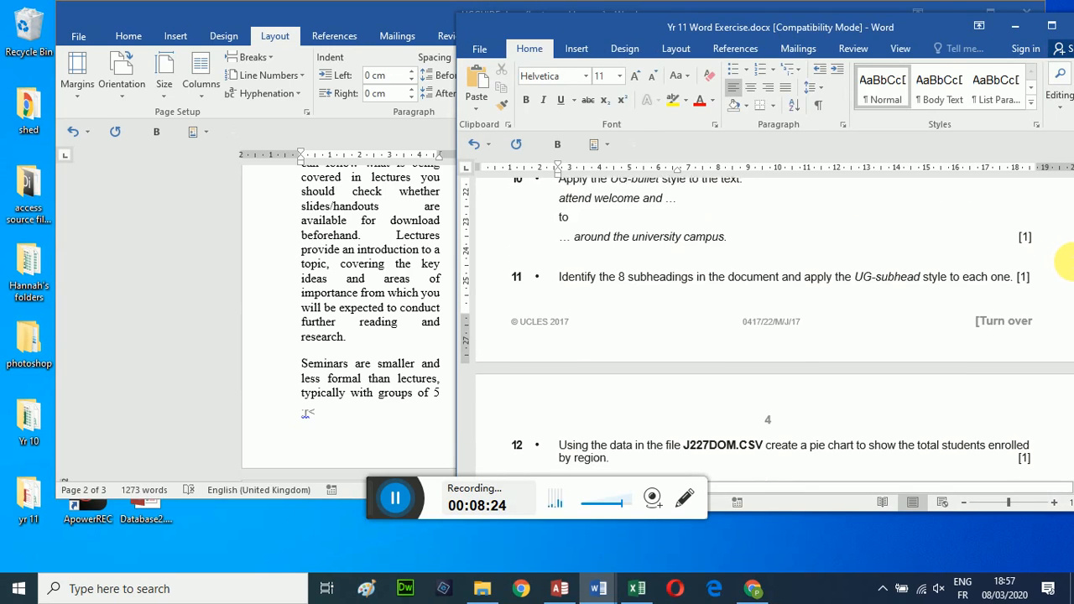
left_click_drag(1040, 251, 781, 151)
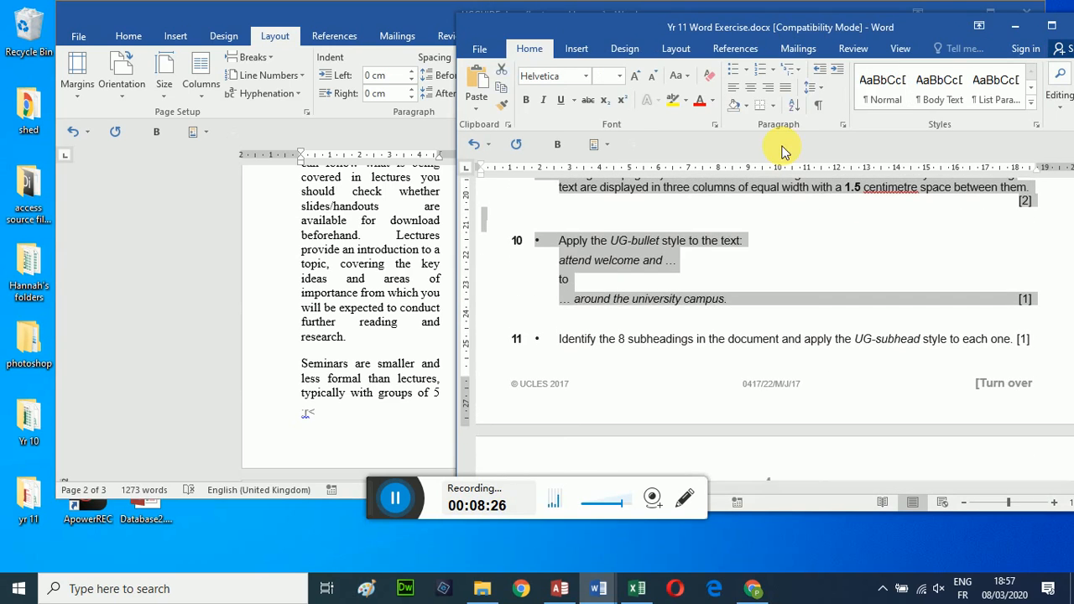
left_click(758, 241)
scroll(778, 262, "down", 3)
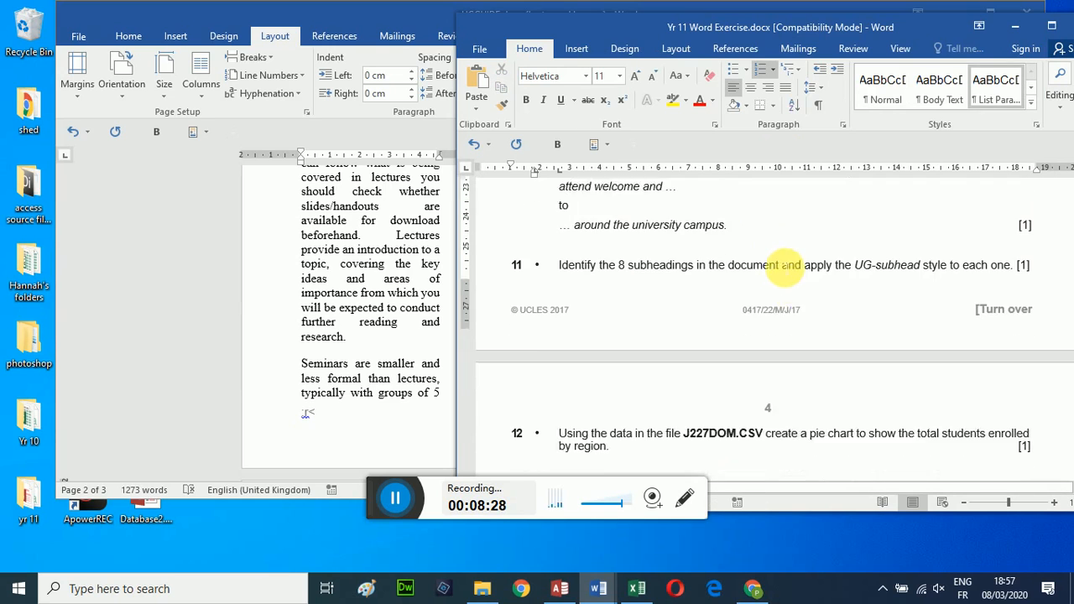
scroll(779, 262, "down", 1)
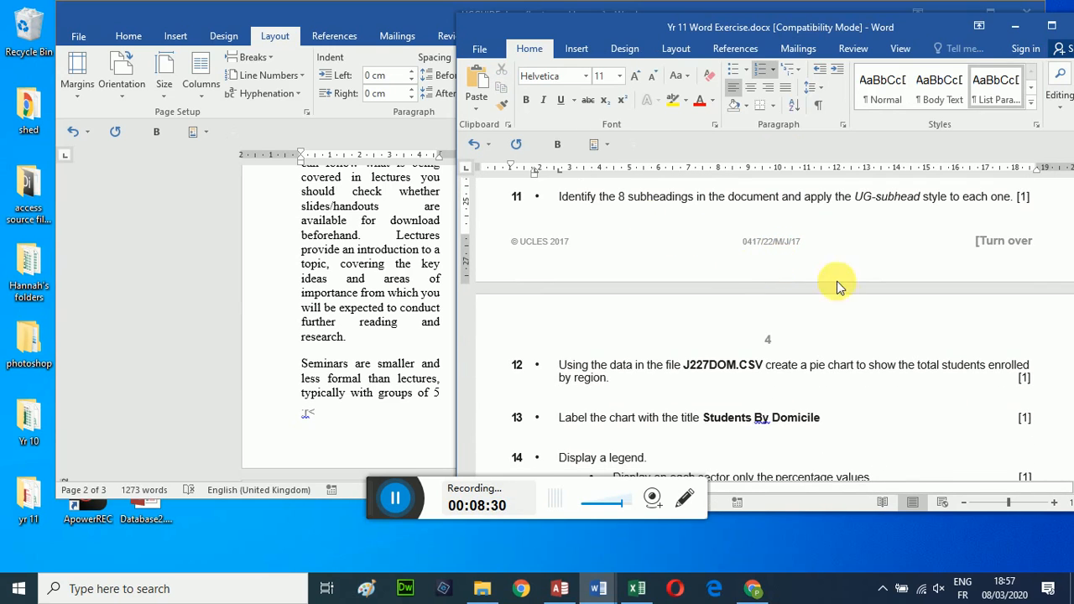
scroll(855, 388, "down", 1)
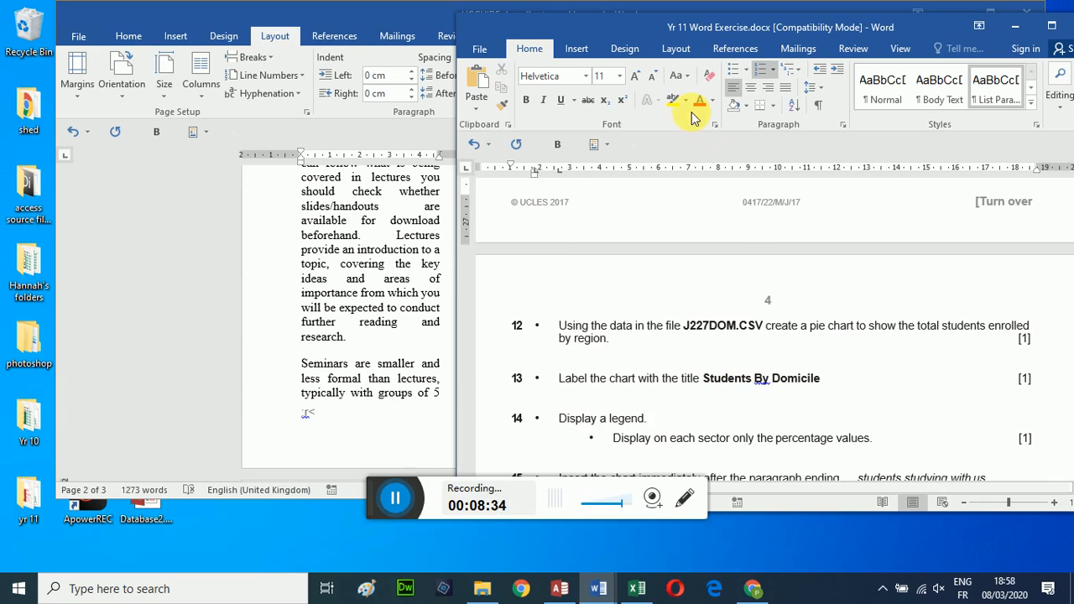
Keep the Yr 11 Word Exercise.docx window at its smaller size and move it over the UGGUIDE.docx window
double_click(585, 25)
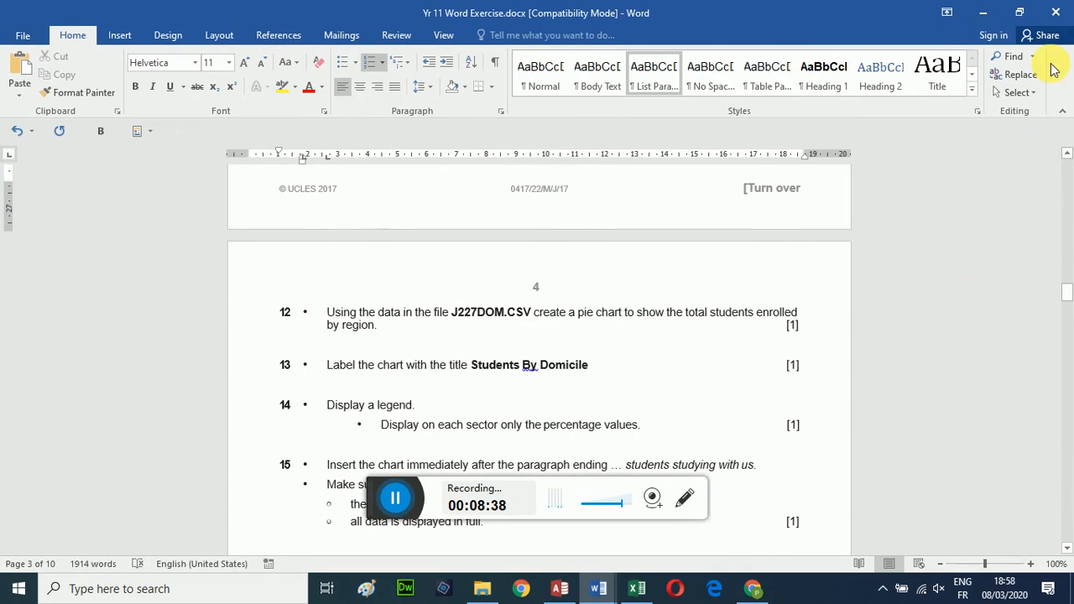
left_click(1020, 13)
left_click_drag(676, 14, 353, 46)
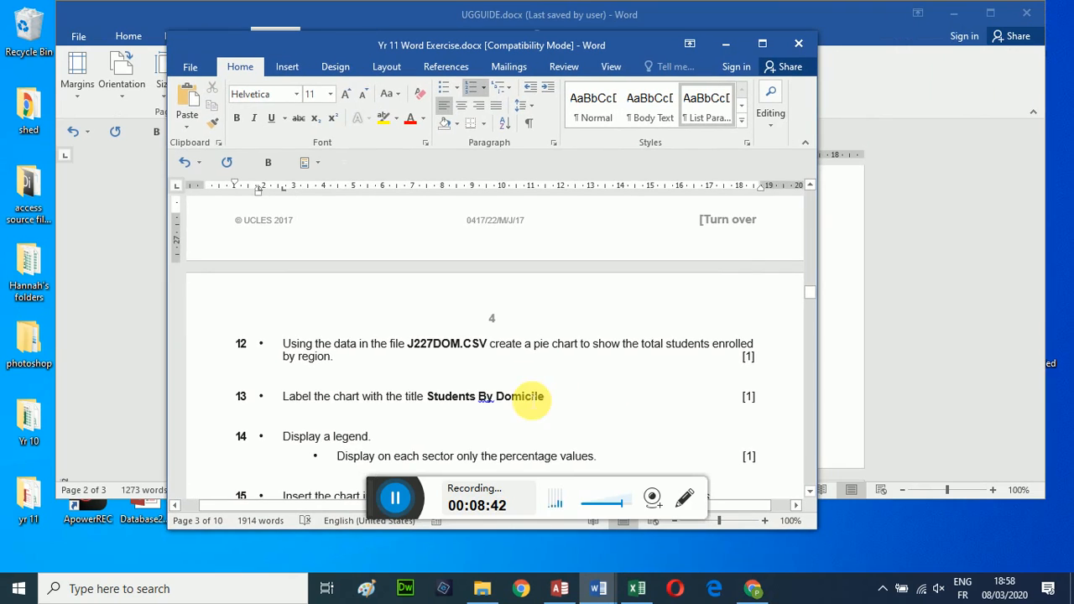
Examine tasks 12 to 15 on the J227DOM.CSV pie chart, its title, legend, percentage values and placement
scroll(580, 411, "down", 1)
right_click(576, 408)
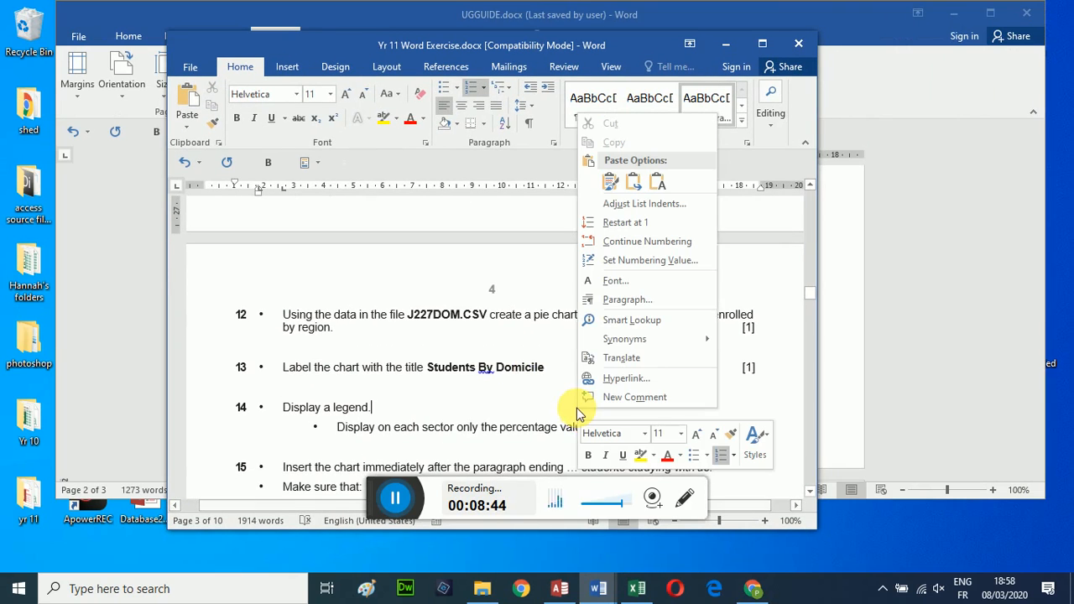
scroll(577, 408, "up", 1)
left_click(525, 320)
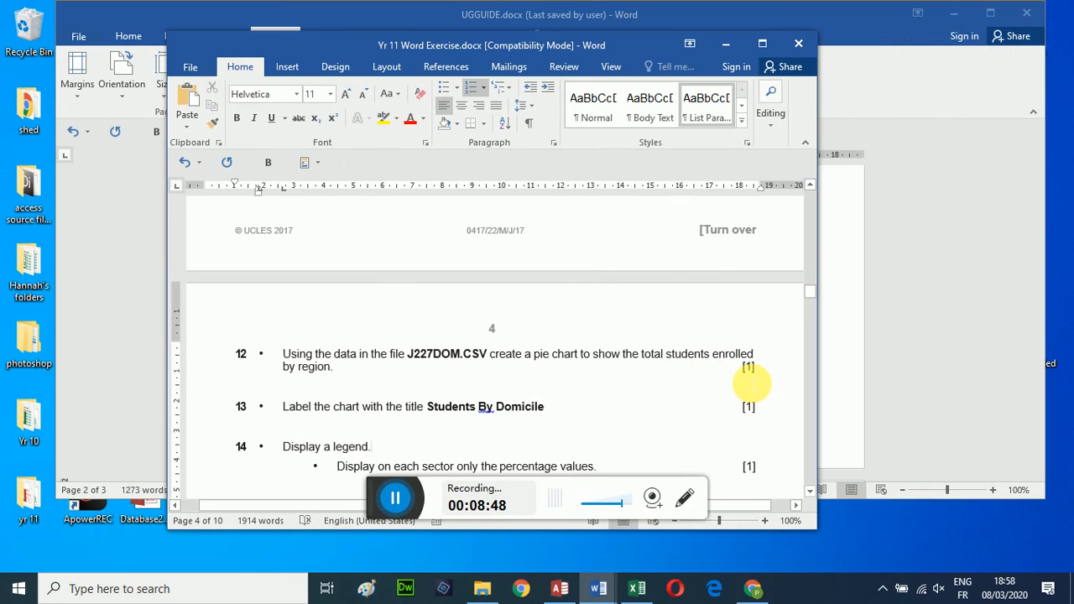
scroll(749, 383, "down", 1)
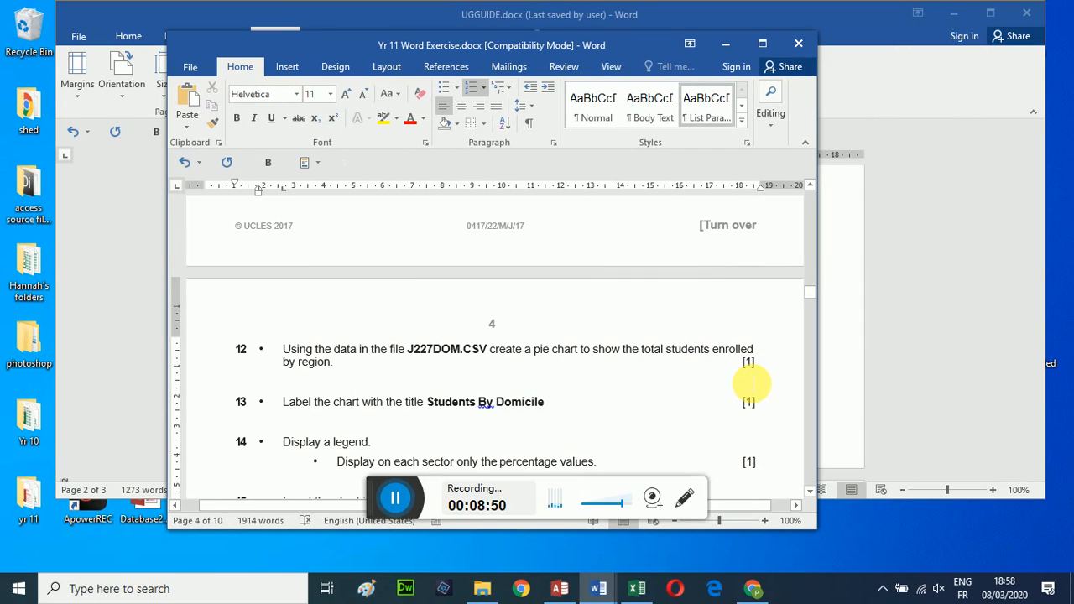
left_click_drag(493, 351, 587, 359)
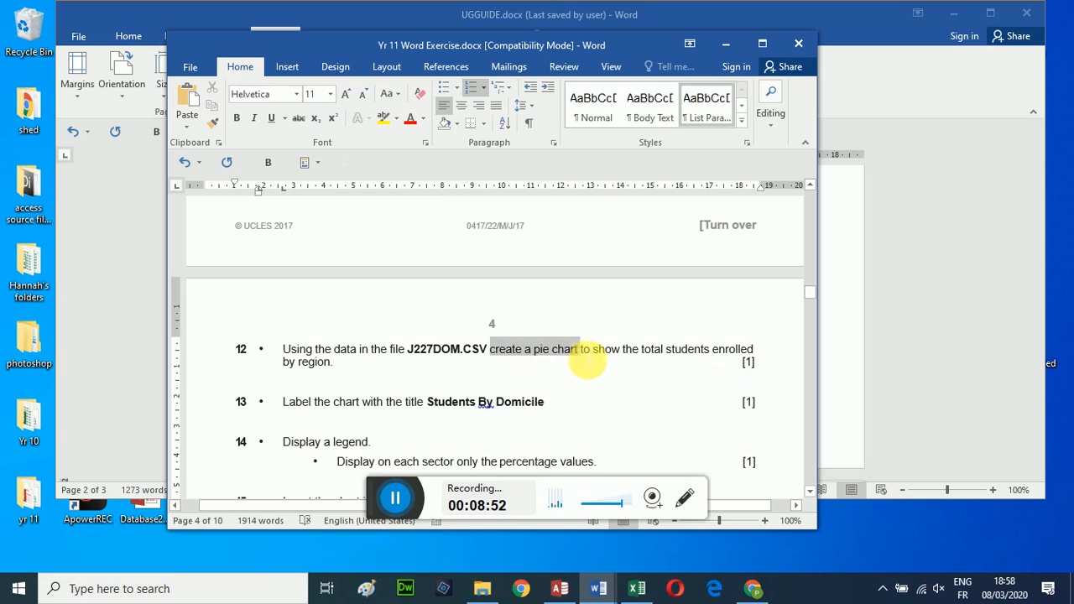
left_click(584, 384)
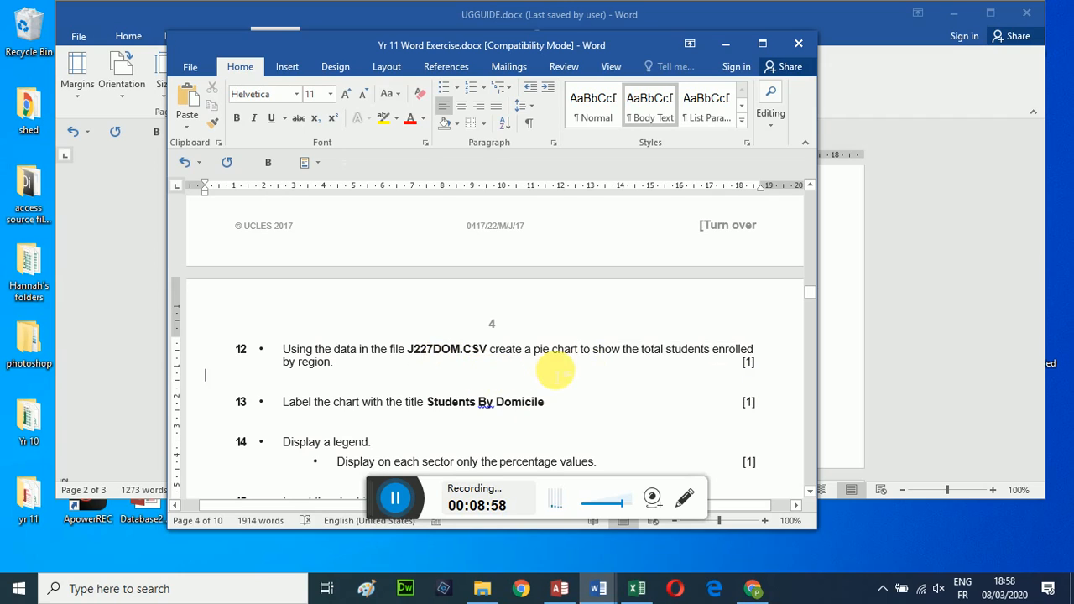
Read tasks 12 to 16 in Yr 11 Word Exercise.docx, covering the pie chart's creation, title, legend and placement
scroll(599, 367, "down", 1)
right_click(600, 368)
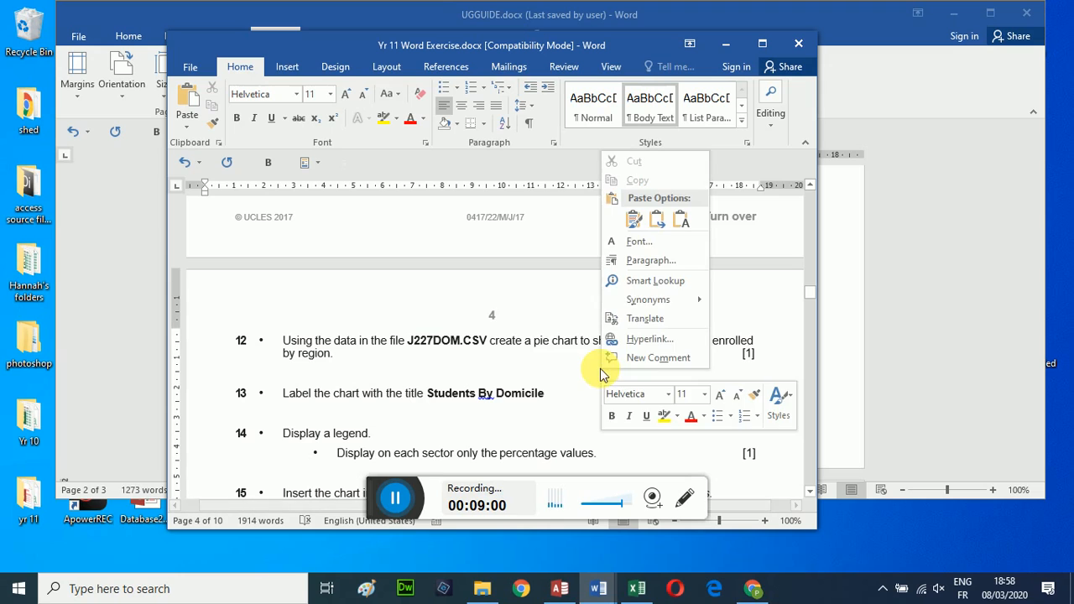
left_click(573, 375)
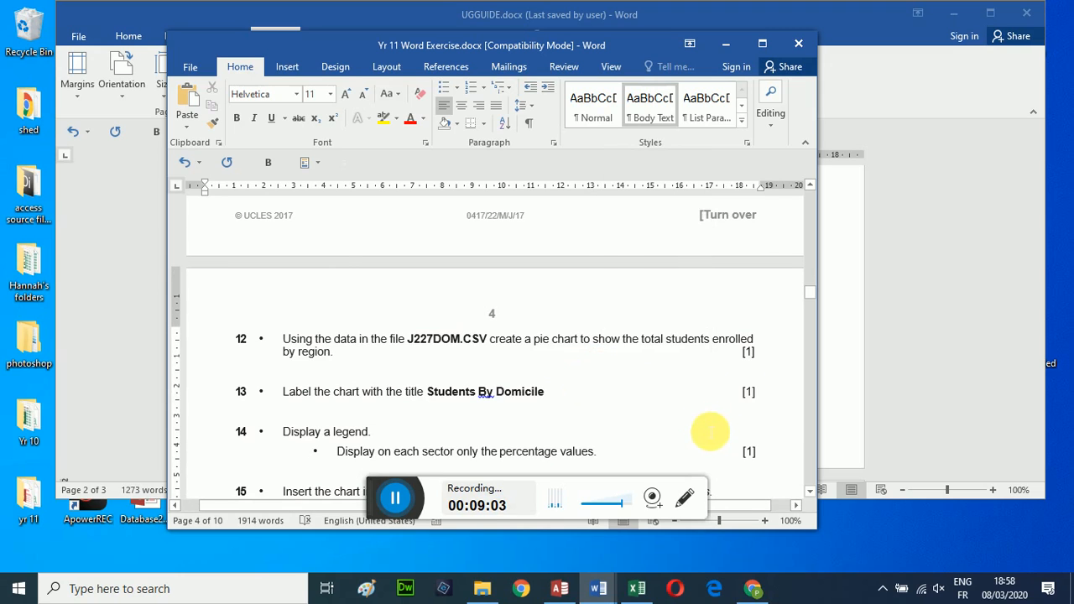
scroll(710, 432, "down", 2)
scroll(710, 432, "down", 1)
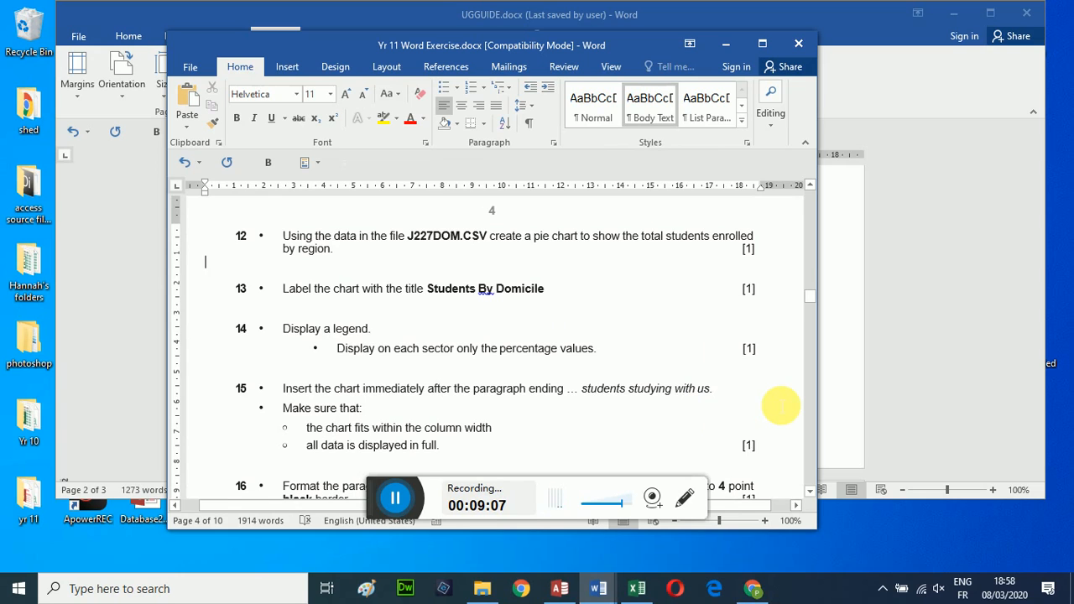
scroll(780, 405, "down", 1)
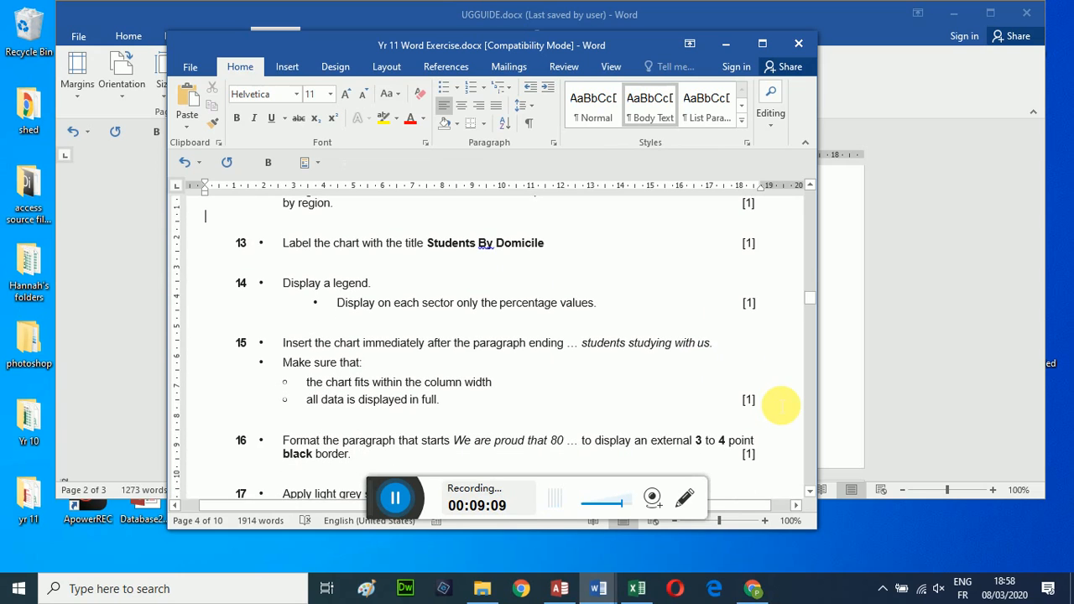
scroll(780, 405, "down", 1)
scroll(780, 405, "up", 2)
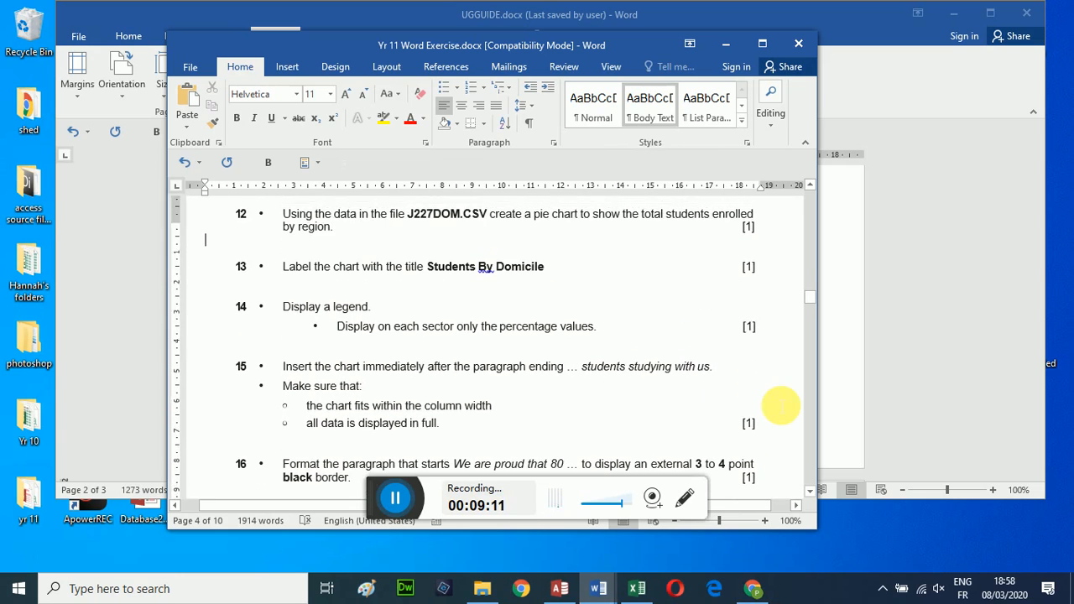
Minimise both Word documents and bring up J227DOM.CSV in Excel, with its window slightly enlarged
left_click(723, 47)
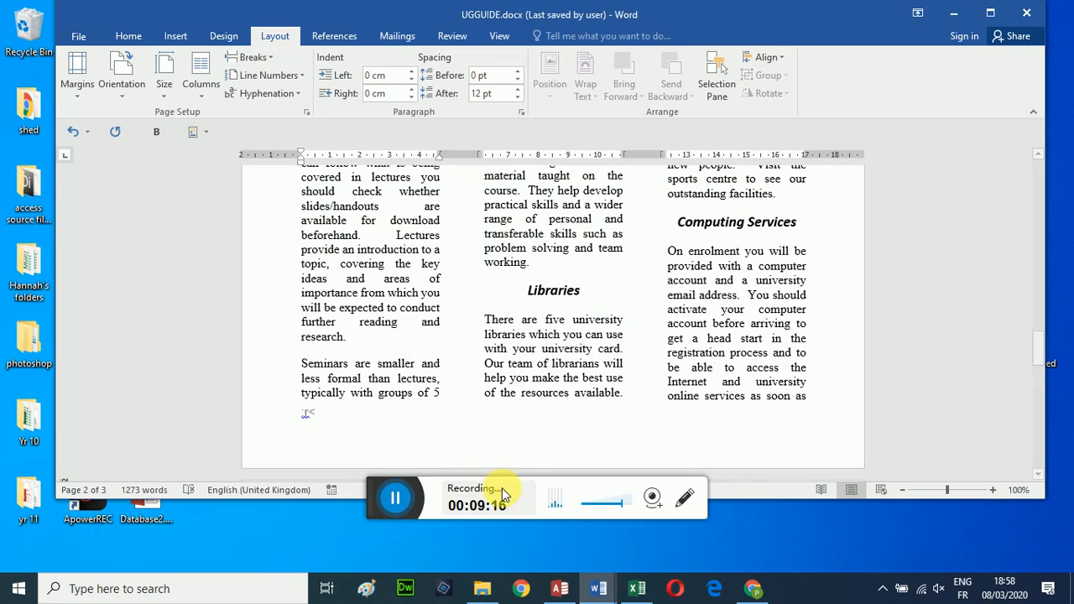
mouse_move(631, 593)
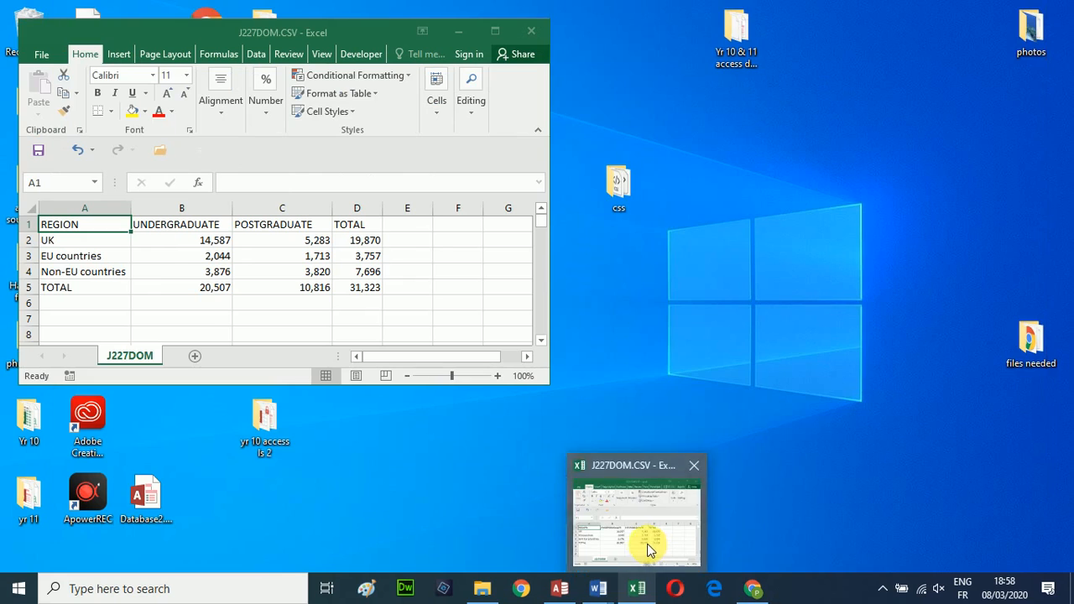
left_click(643, 493)
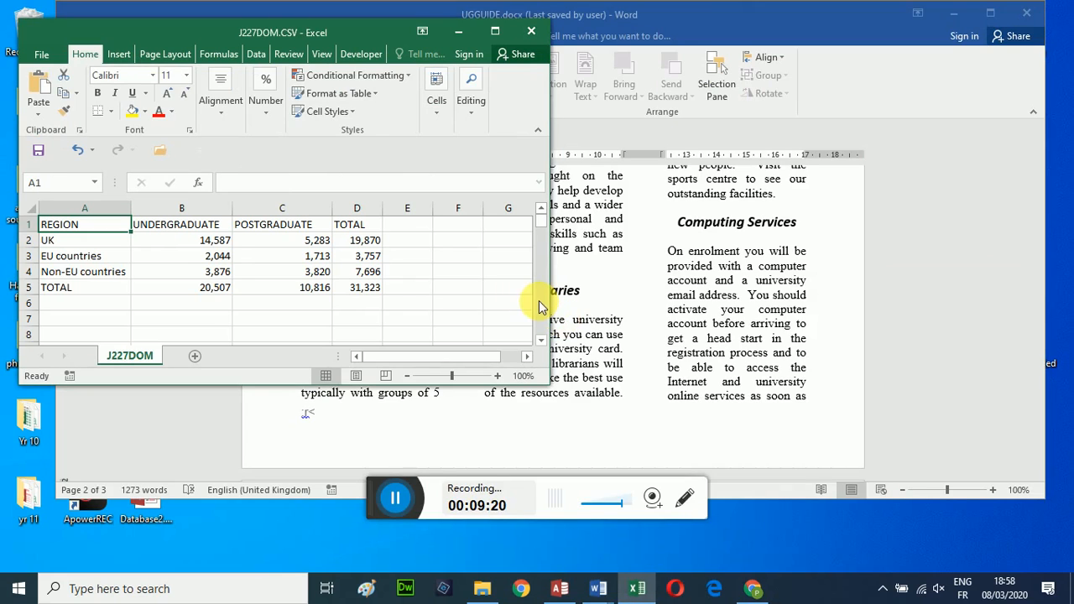
left_click(795, 13)
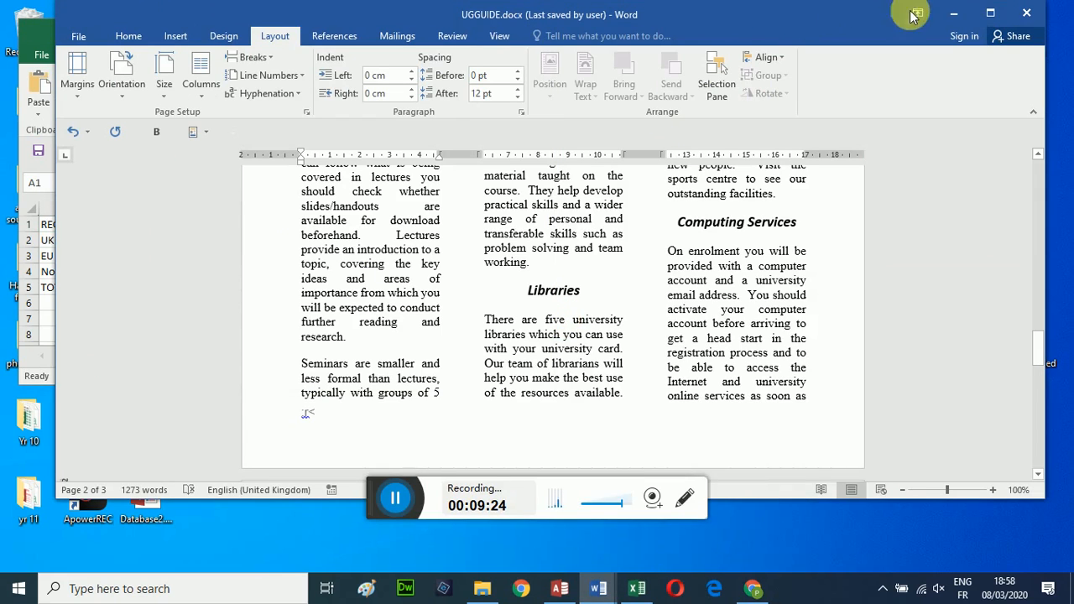
left_click(953, 14)
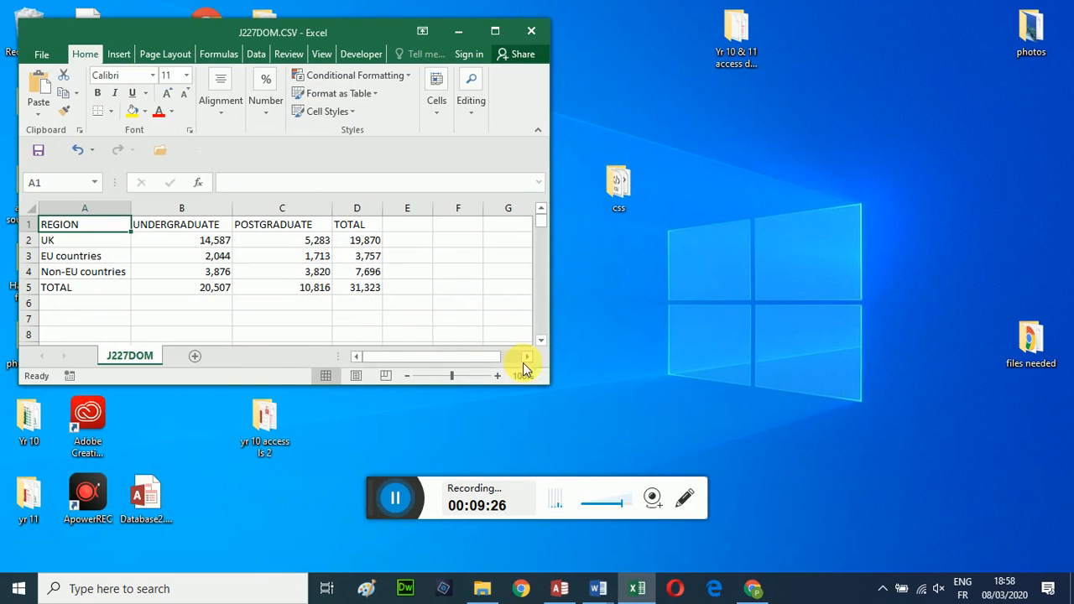
left_click_drag(554, 390, 563, 400)
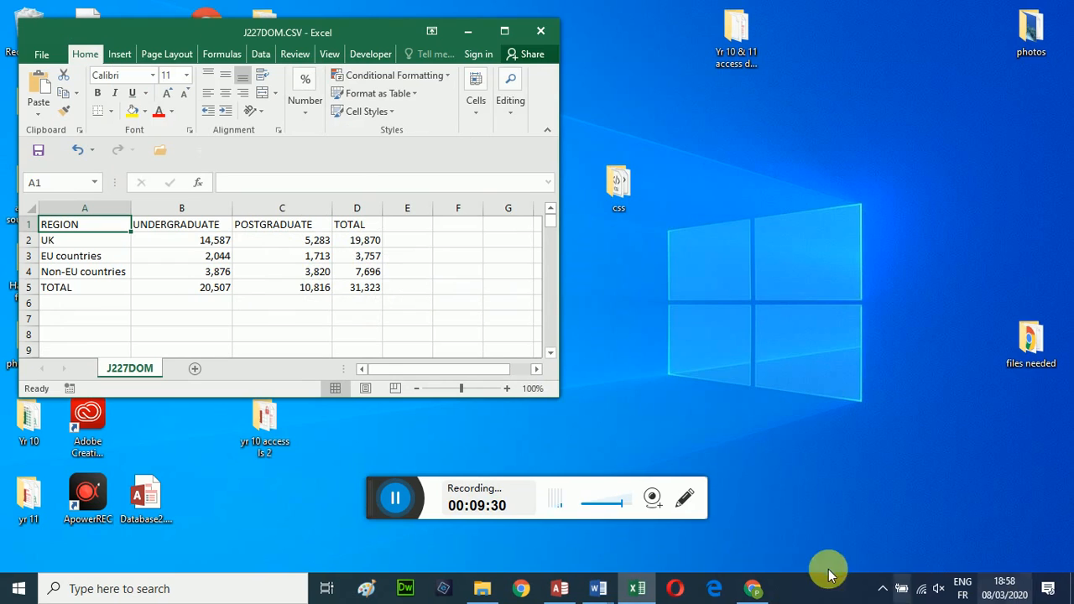
Bring back Yr 11 Word Exercise.docx and place its window beside J227DOM.CSV to compare task 12 with the data
mouse_move(613, 592)
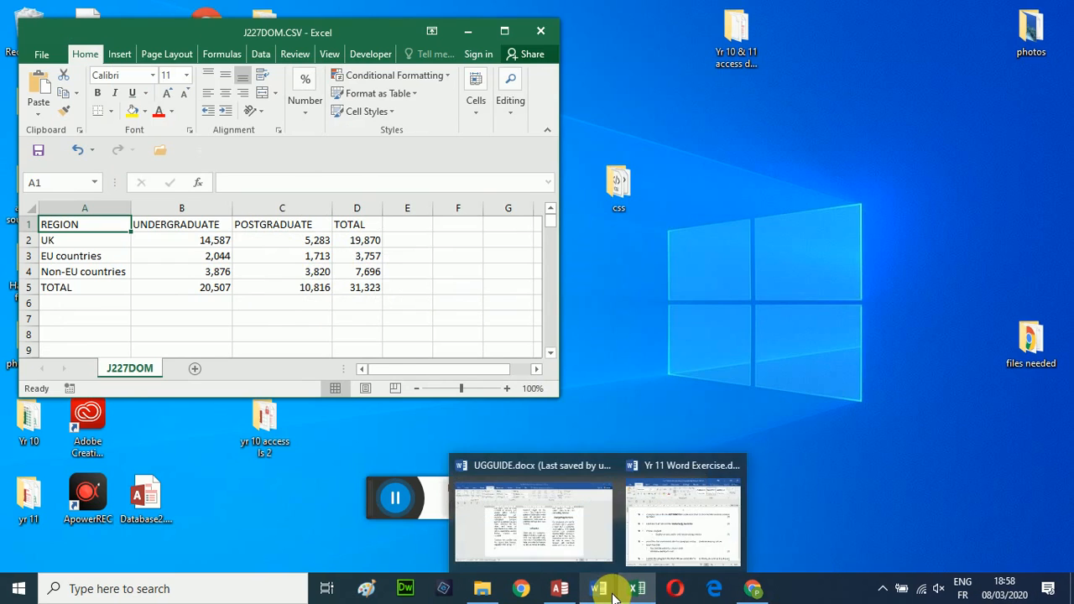
left_click(660, 541)
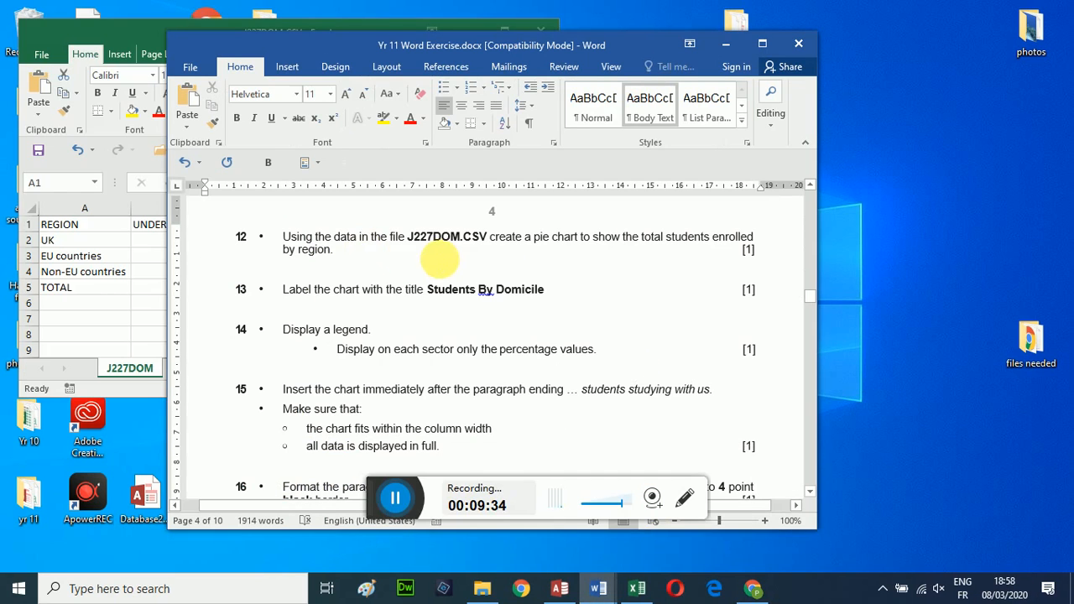
left_click(547, 265)
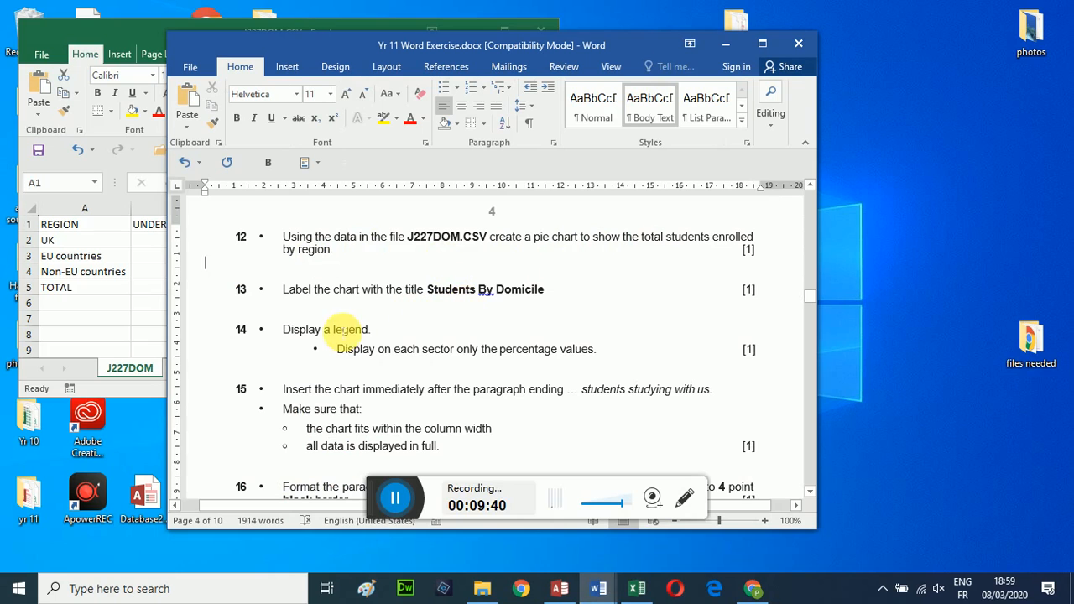
left_click_drag(653, 46, 876, 15)
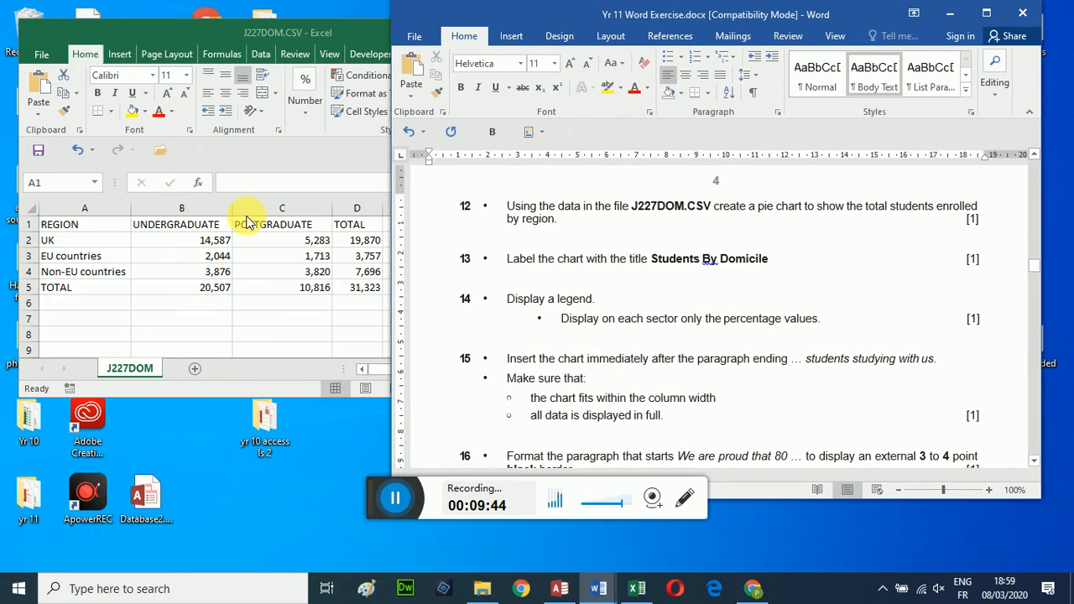
left_click(211, 235)
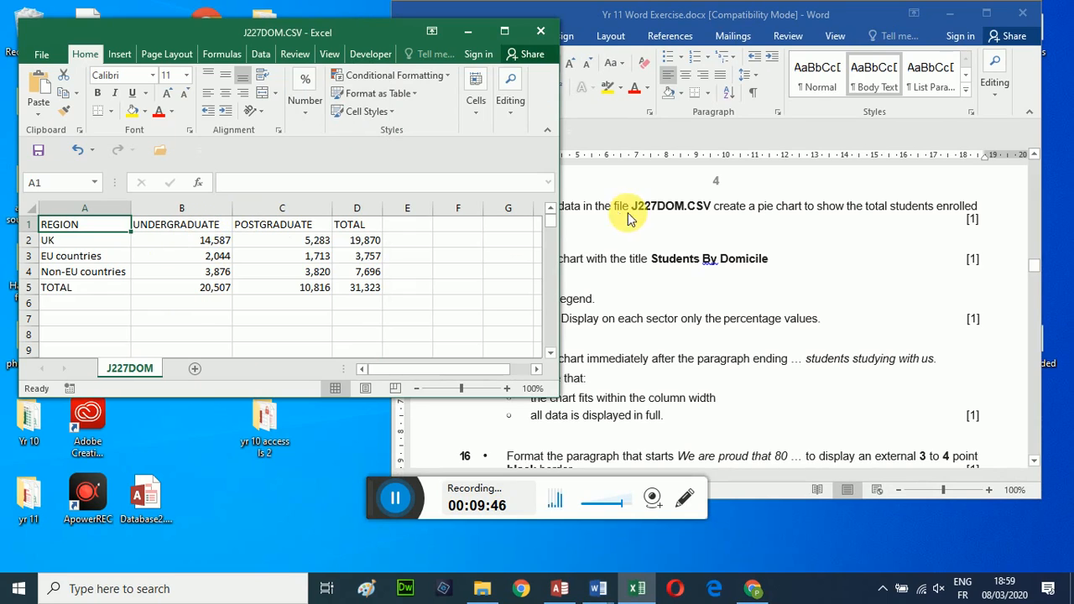
left_click(657, 221)
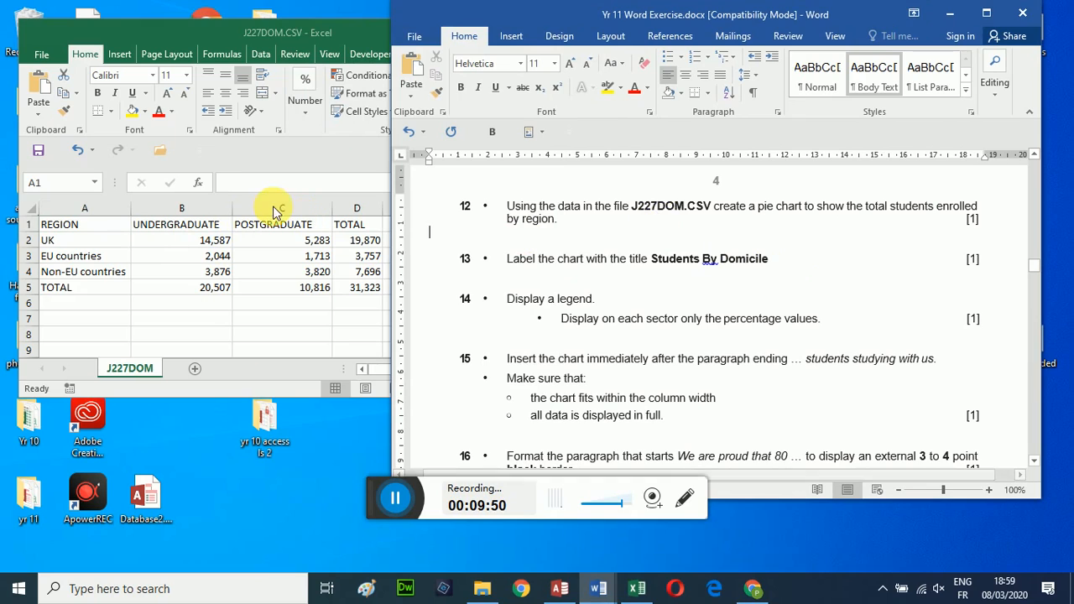
Insert a 2-D pie chart in J227DOM.CSV from the region names A2:A4 and their totals D2:D4, excluding the TOTAL row
left_click(220, 151)
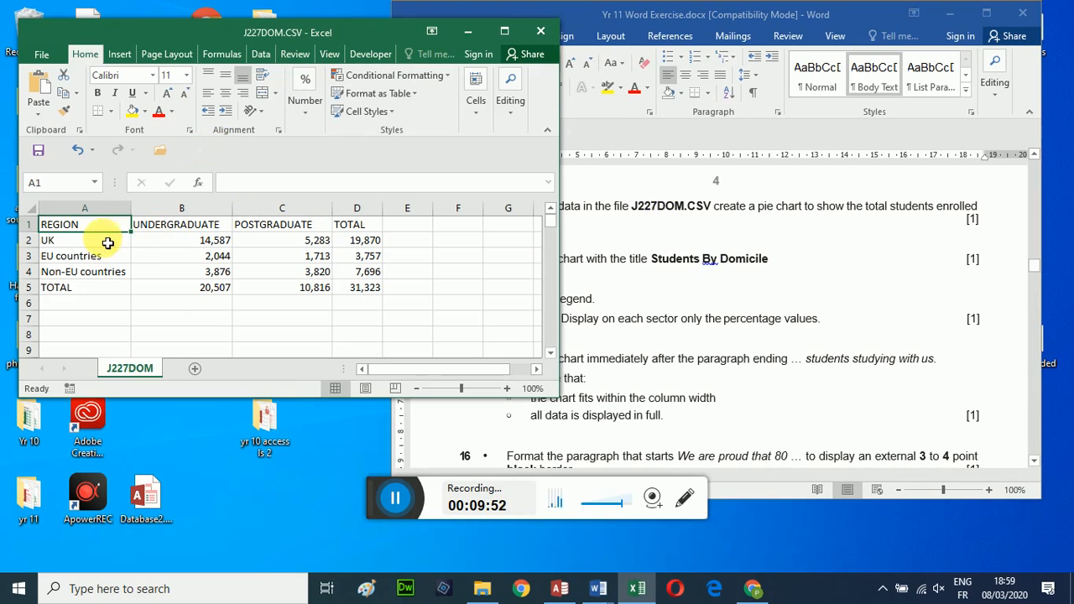
left_click_drag(101, 241, 102, 277)
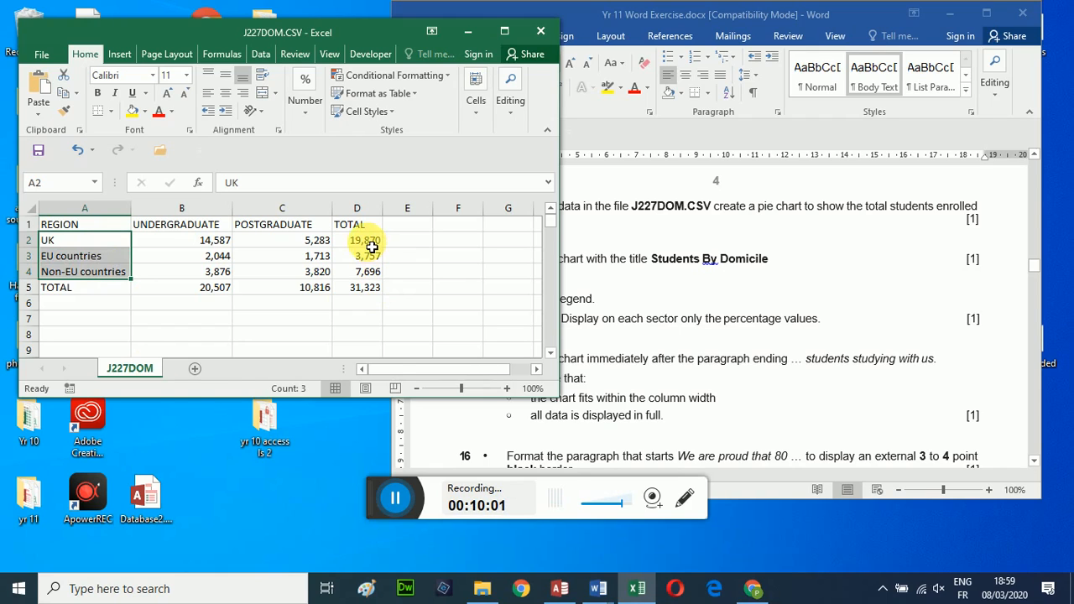
left_click_drag(371, 246, 372, 278, "ctrl")
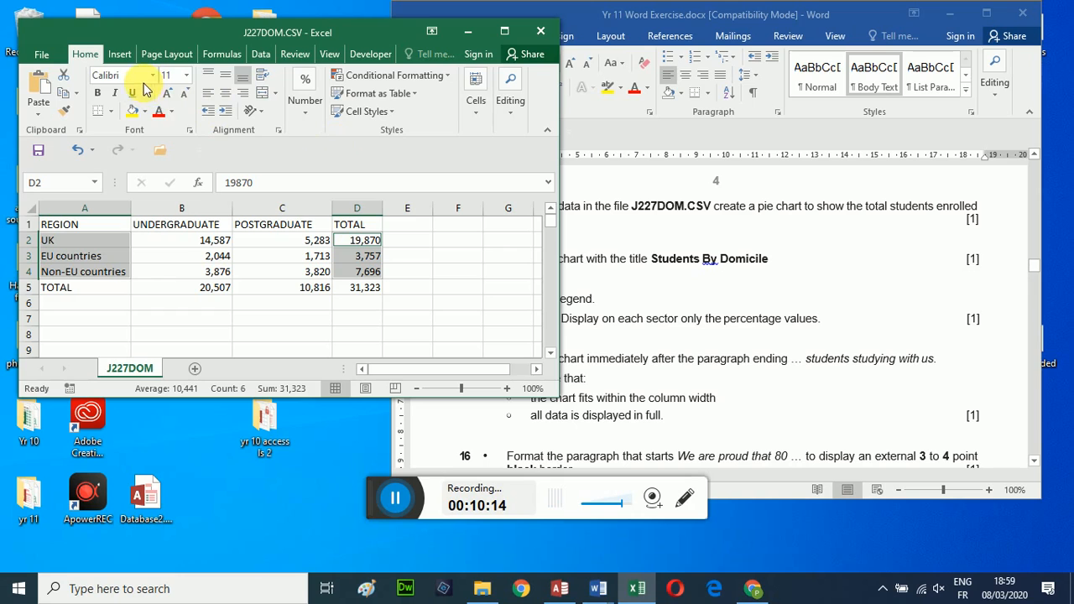
left_click(508, 33)
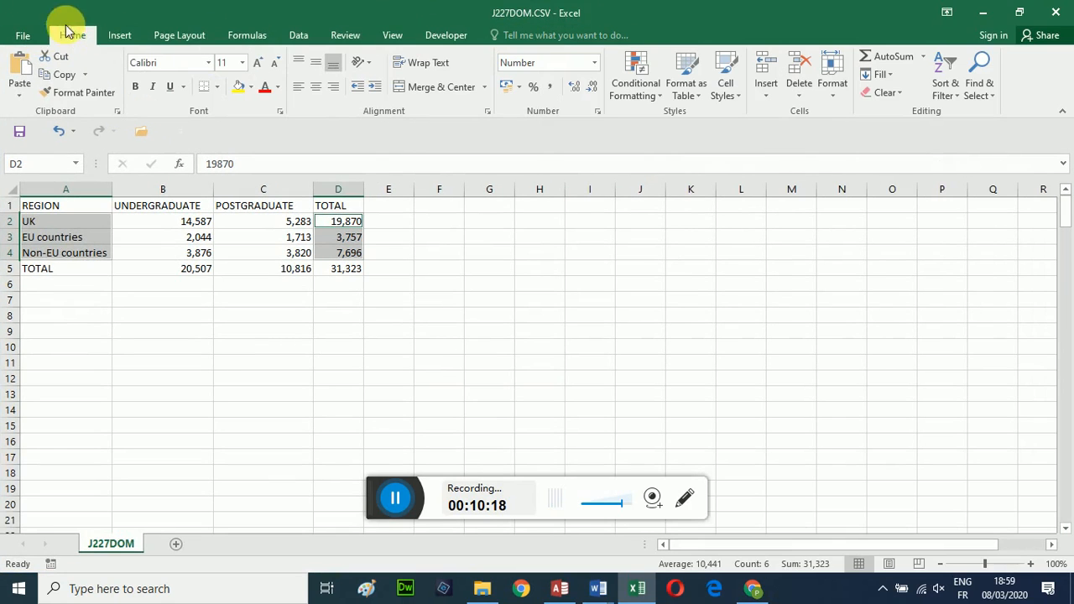
left_click(118, 37)
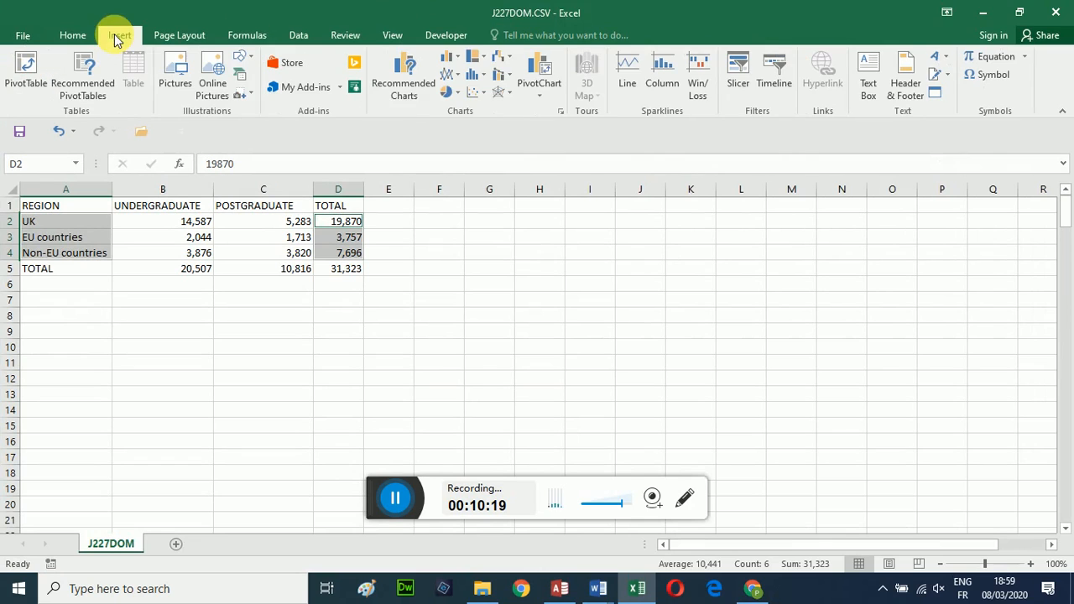
left_click(459, 101)
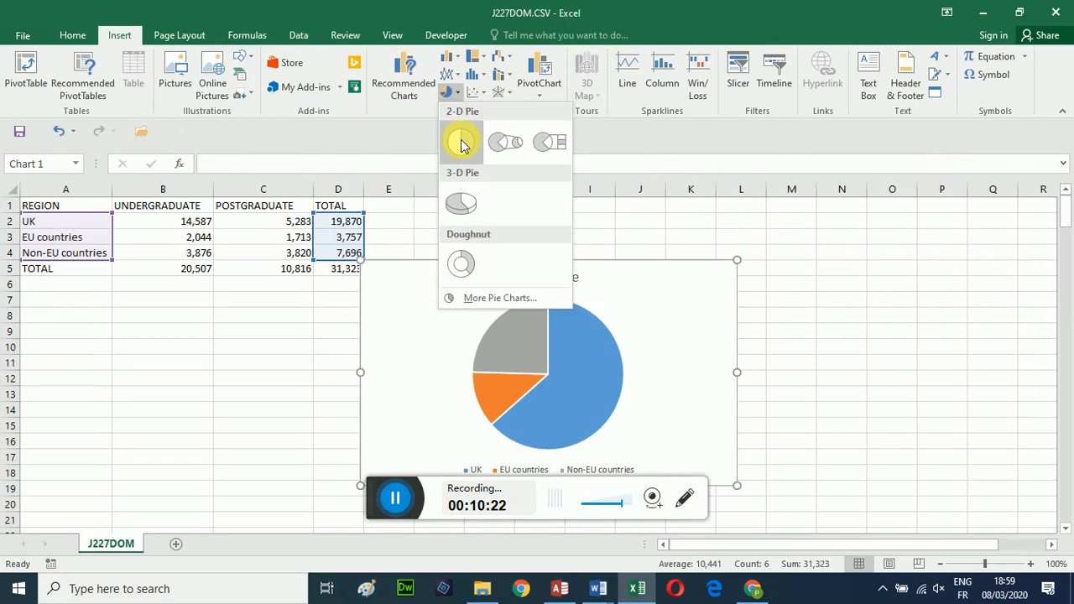
left_click(455, 140)
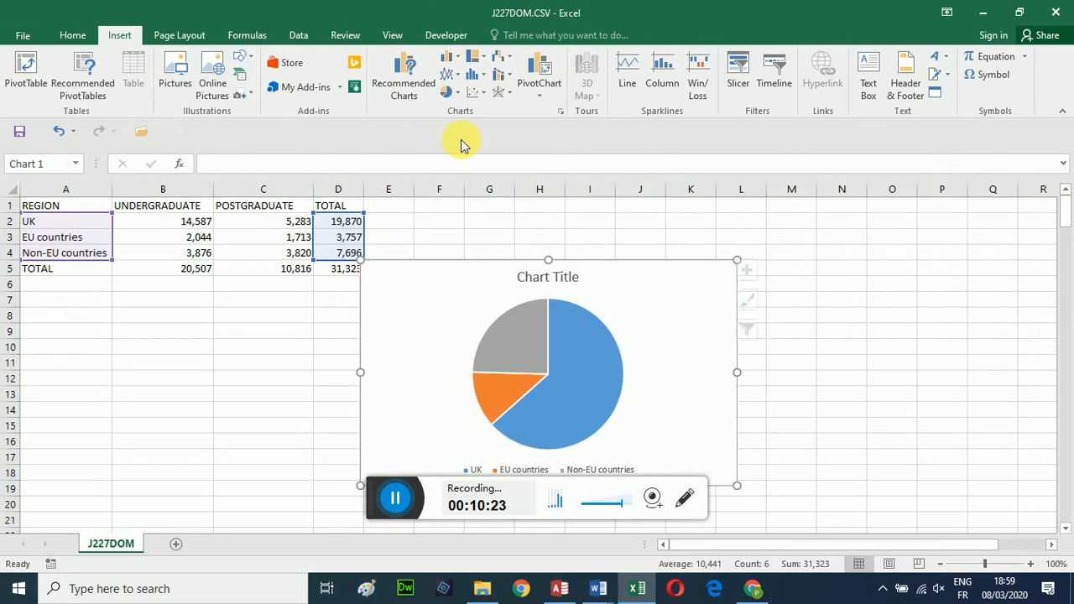
Replace the pie chart's placeholder title with "Students By Domicile"
left_click(564, 281)
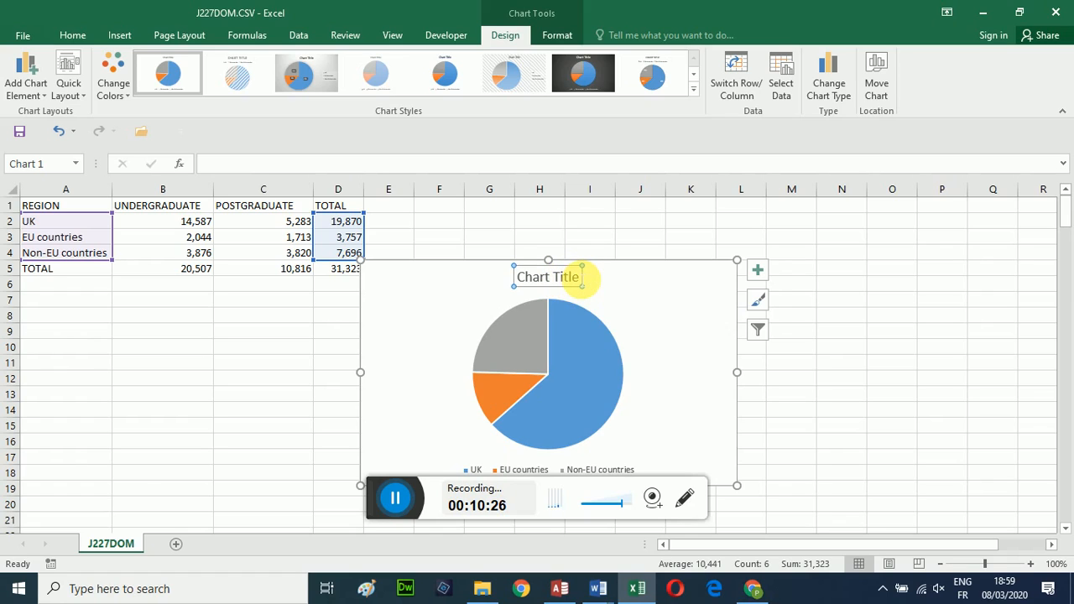
left_click(575, 276)
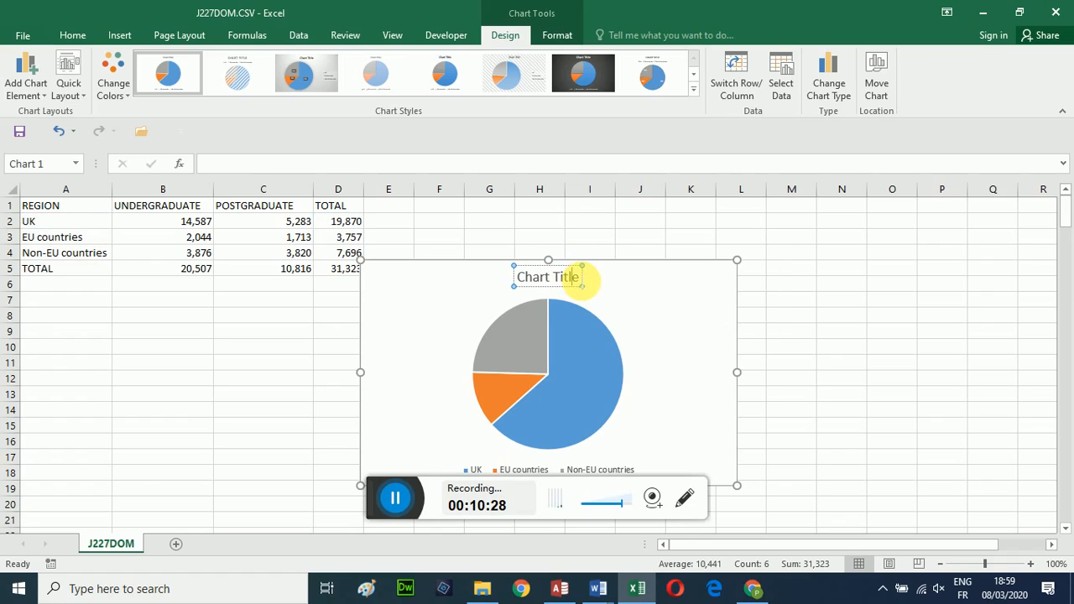
left_click_drag(532, 275, 583, 285)
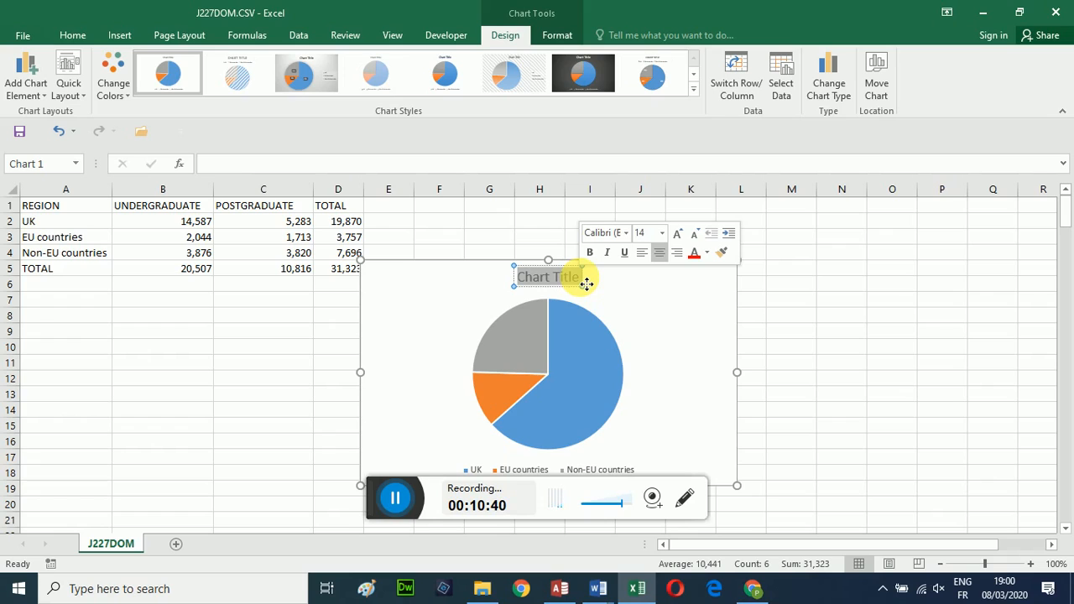
type("St")
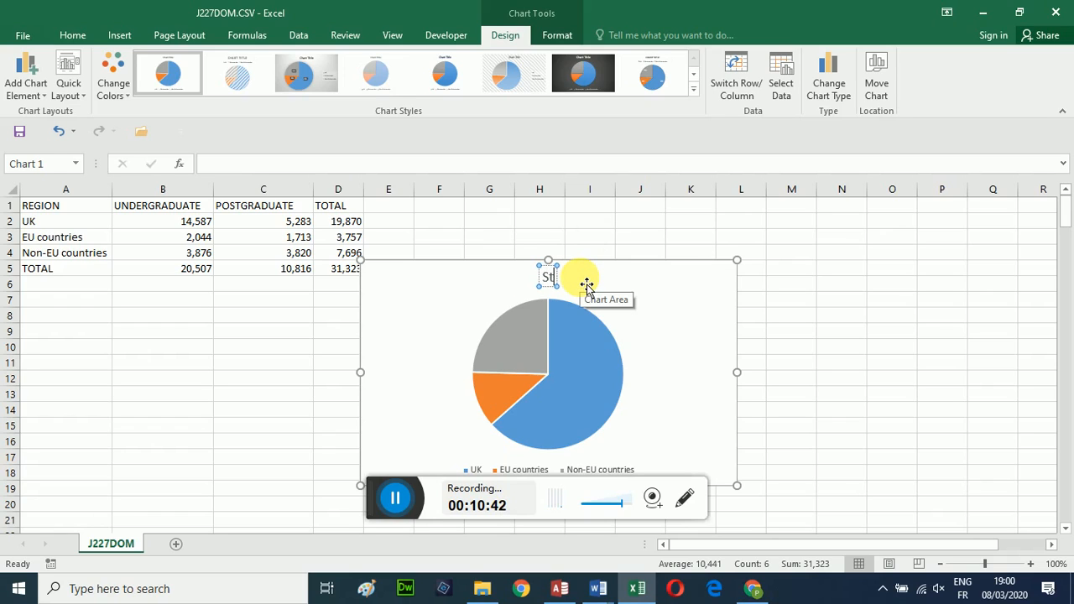
type("udents by")
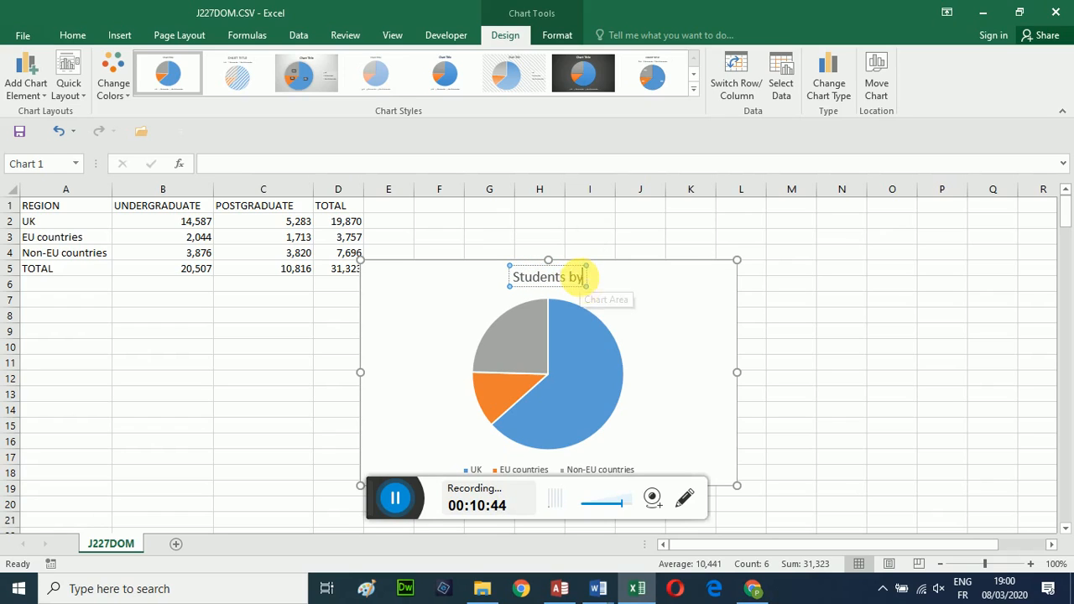
key("BackSpace")
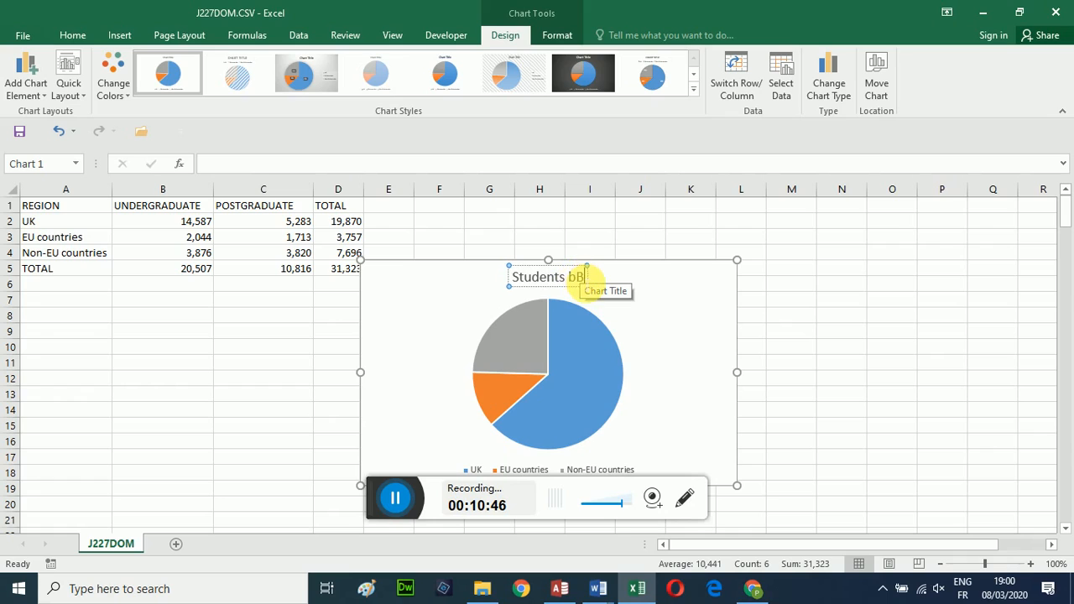
key("BackSpace")
type("By Do")
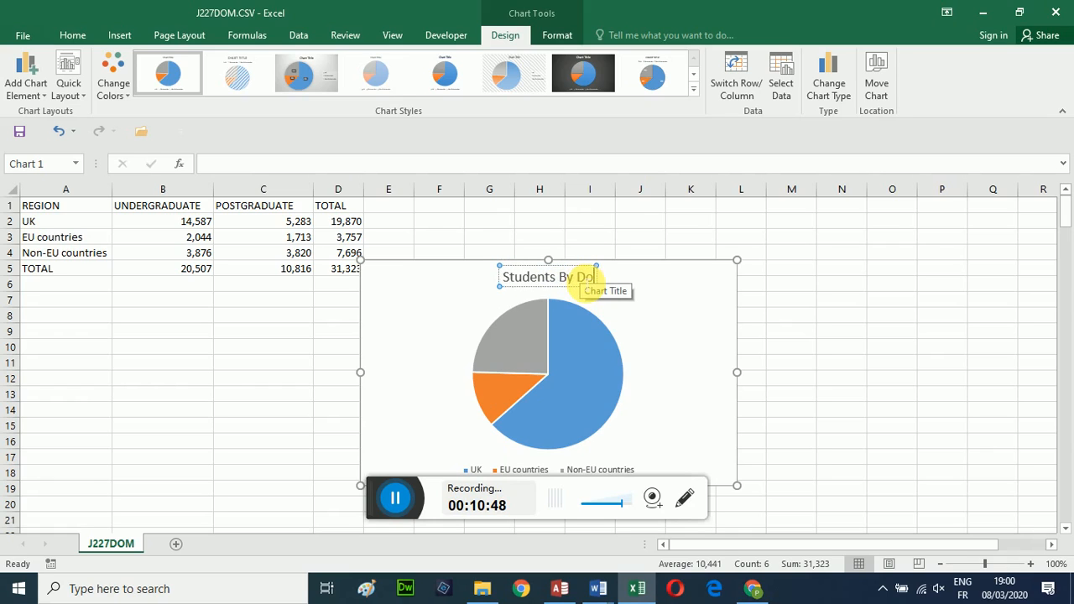
type("micile")
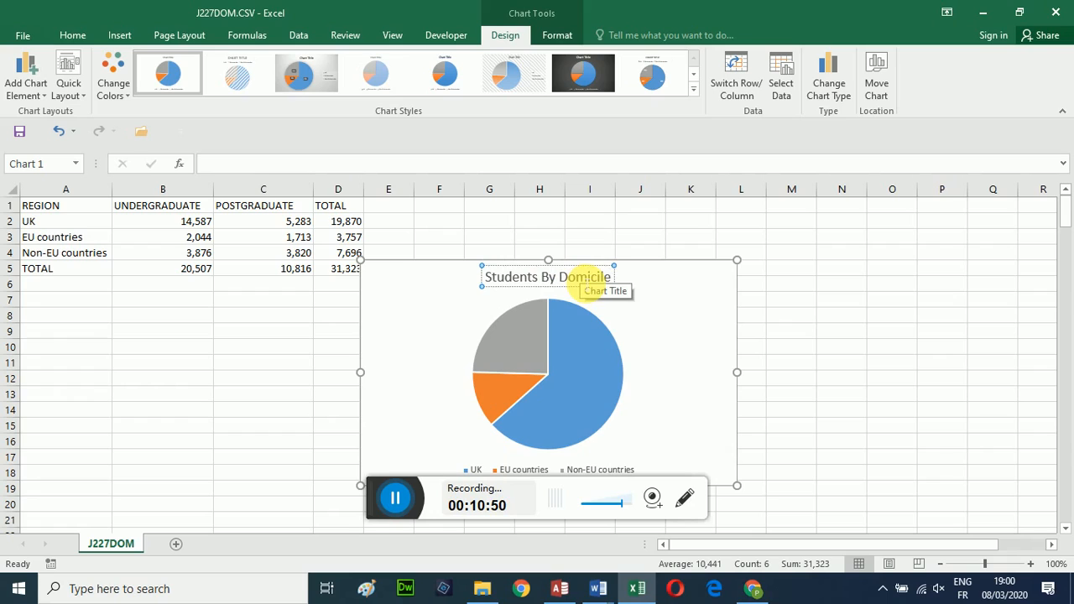
left_click(668, 361)
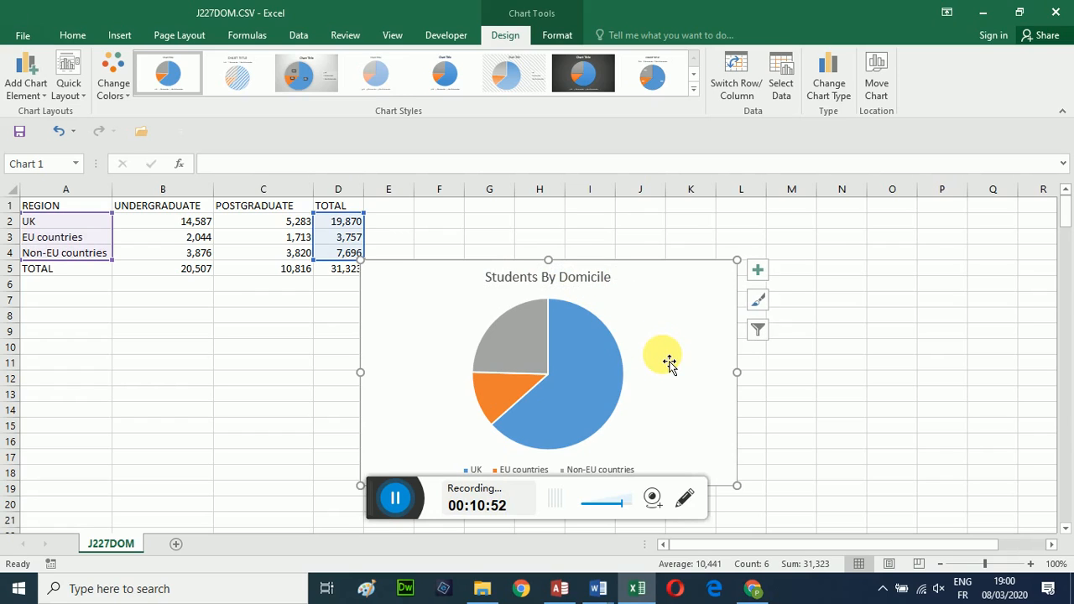
Restore the Excel window to its smaller size and check task 14 in Yr 11 Word Exercise.docx for the legend and label requirements
left_click(1019, 11)
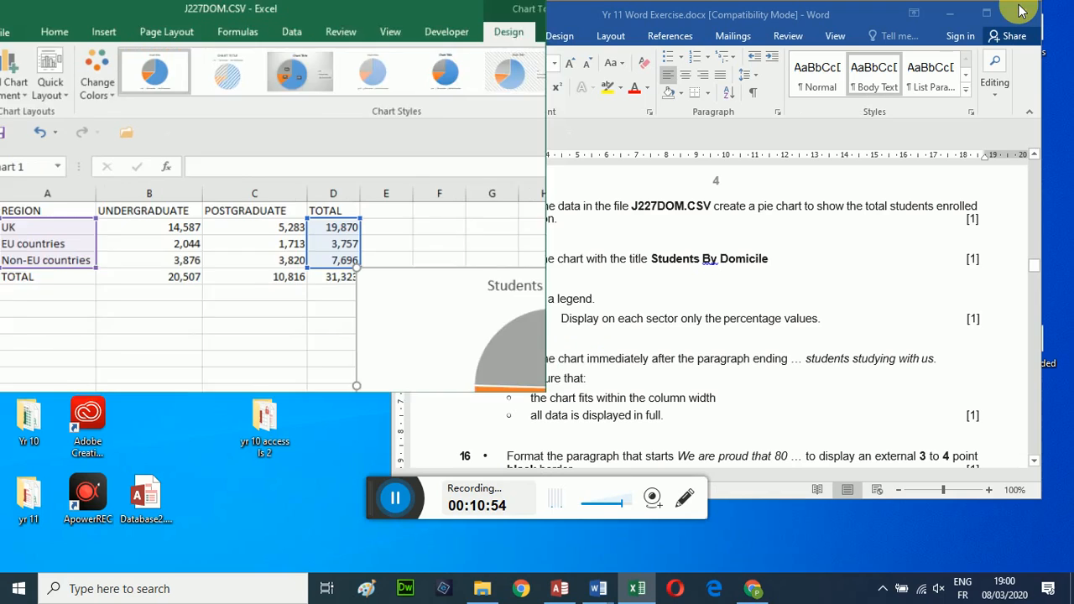
left_click(892, 295)
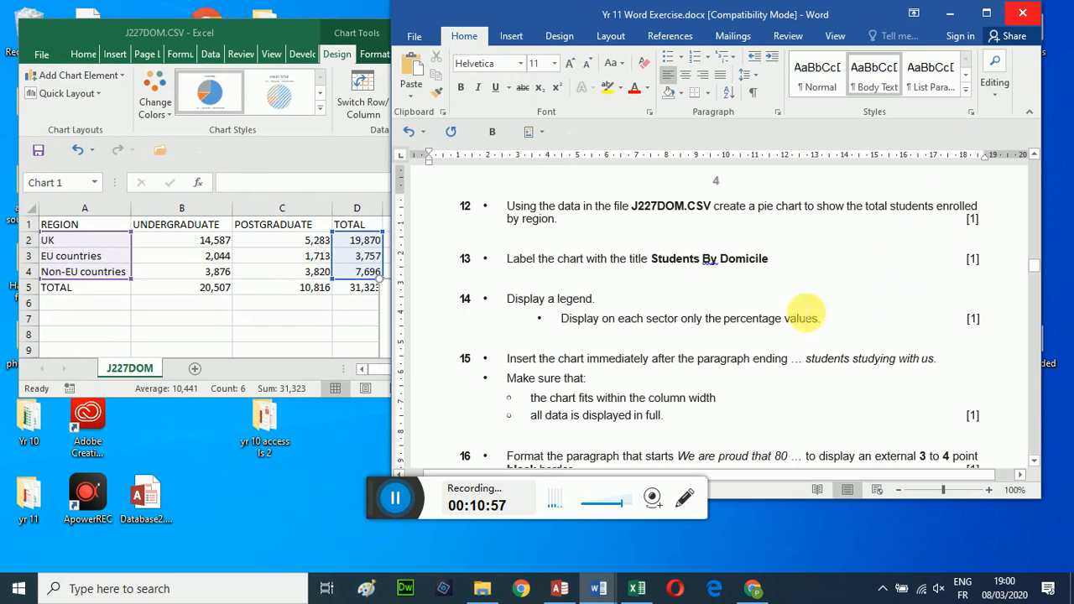
Review tasks 12 to 14 in Yr 11 Word Exercise.docx for the pie chart's data, title and label requirements
left_click_drag(651, 261, 769, 261)
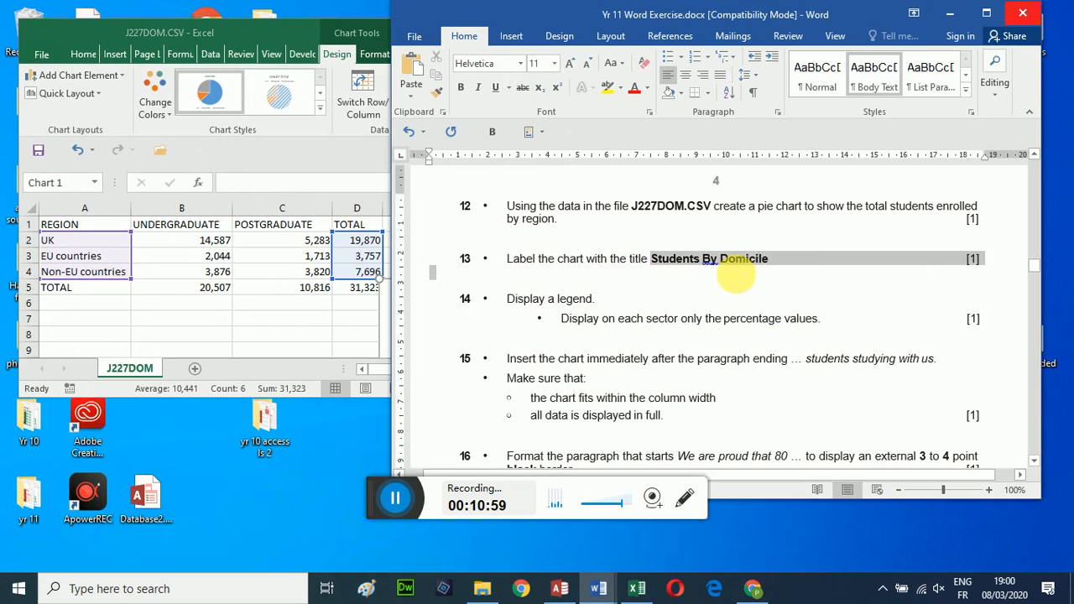
left_click(696, 240)
left_click_drag(633, 207, 675, 221)
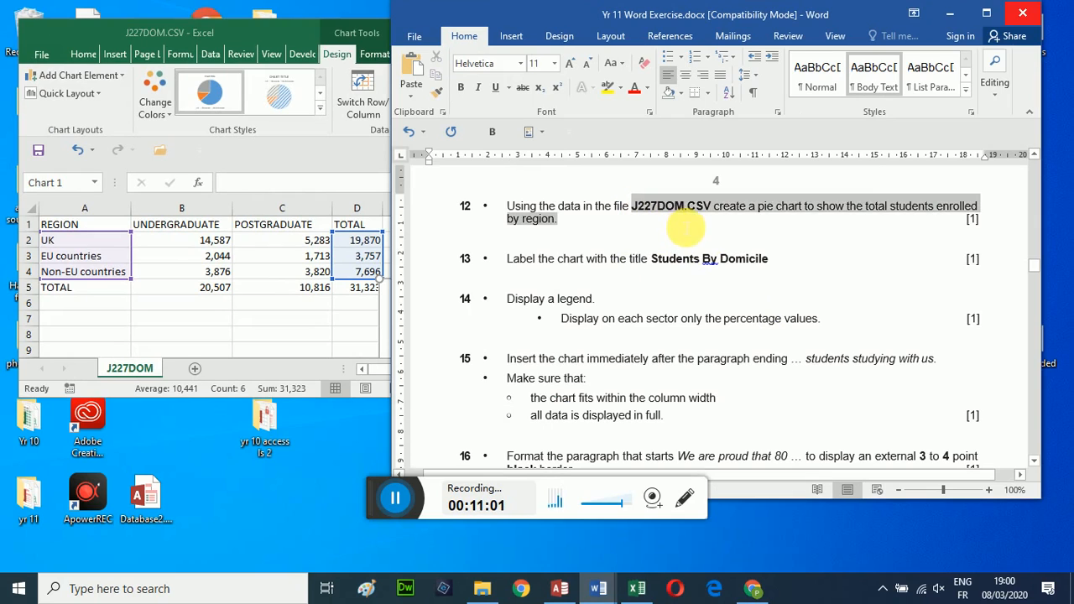
left_click(758, 319)
right_click(758, 319)
key("Escape")
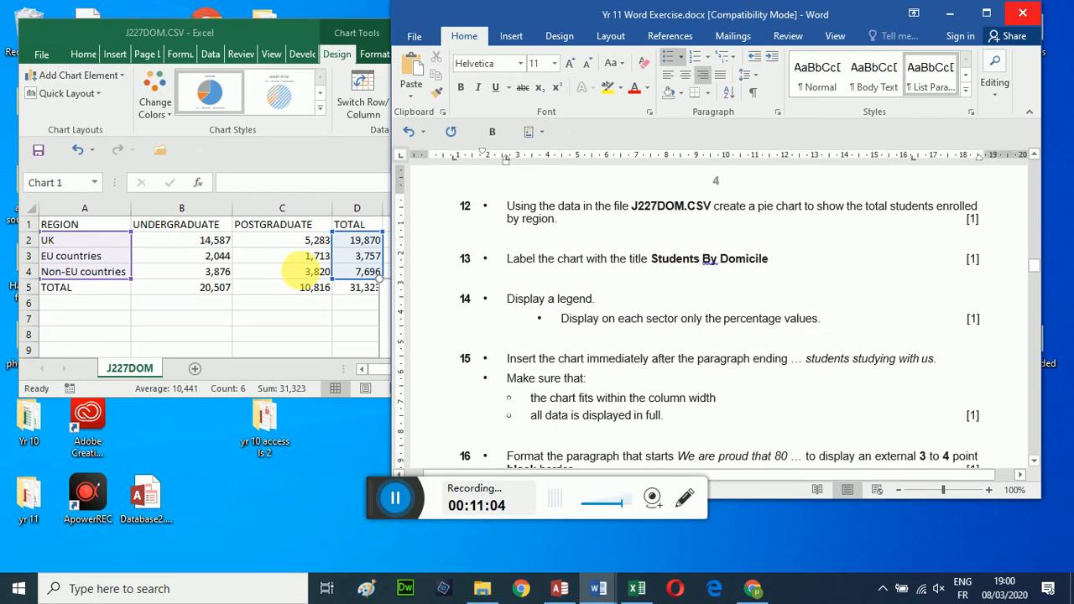
Check the pie chart in J227DOM.CSV, then compare it with task 14's legend and percentage label requirements in Yr 11 Word Exercise.docx
left_click(285, 37)
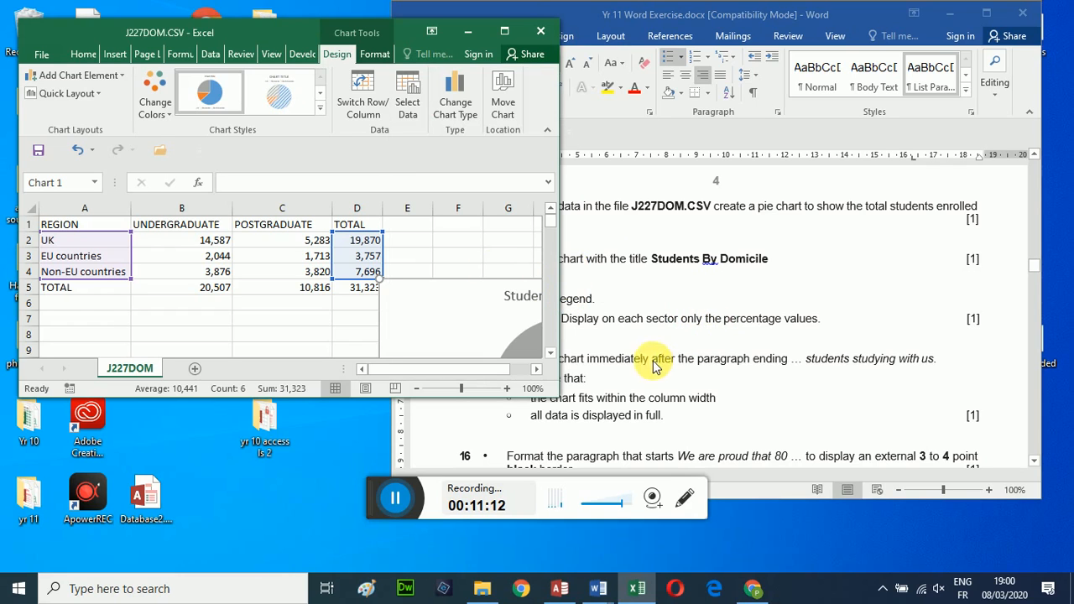
left_click(504, 31)
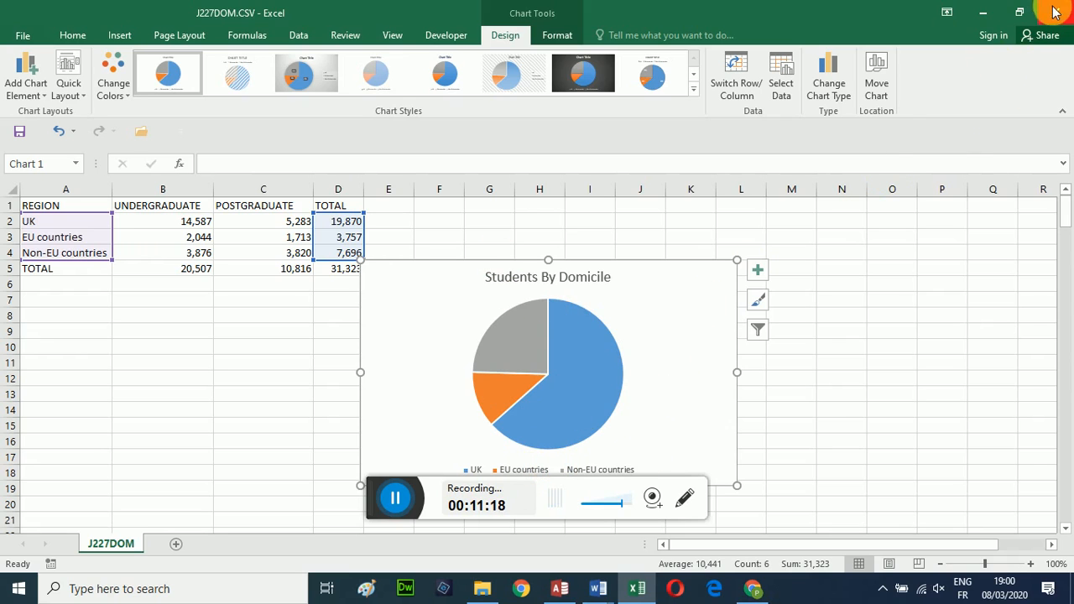
left_click(1020, 12)
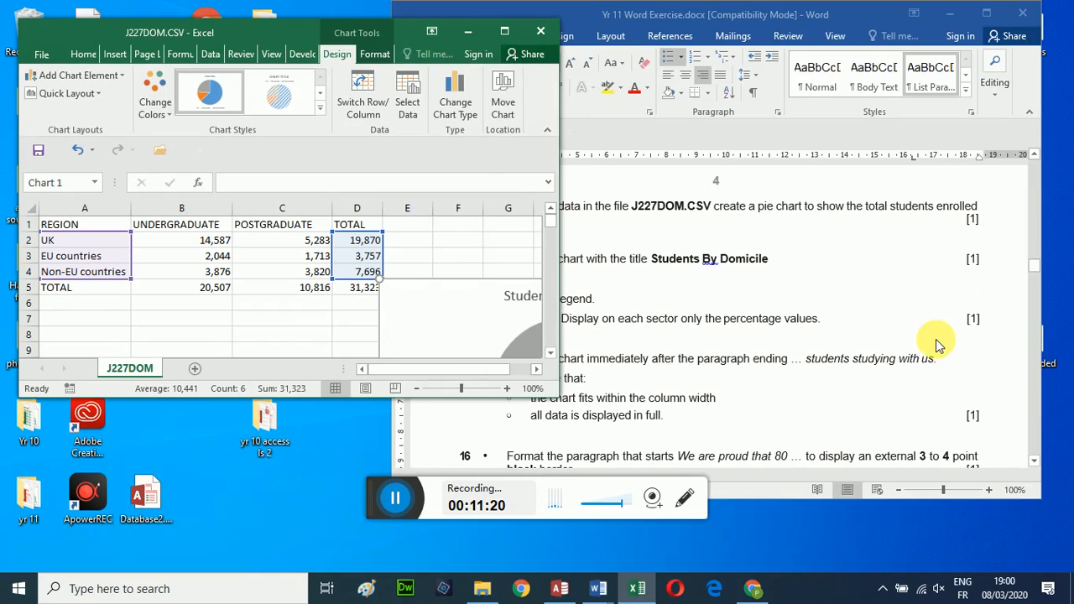
left_click(887, 403)
scroll(884, 404, "down", 1)
scroll(883, 404, "down", 1)
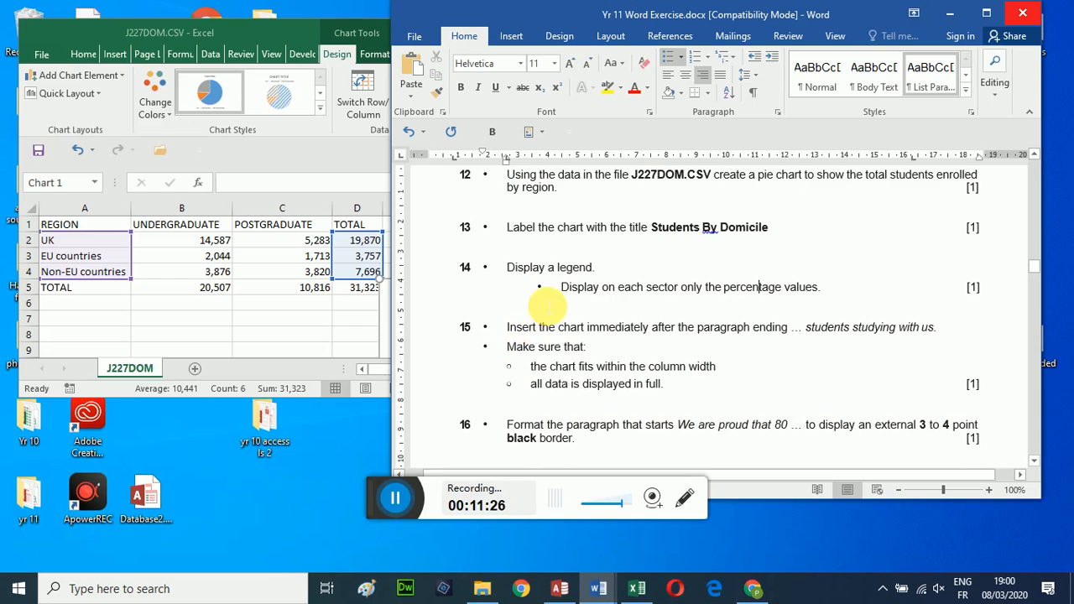
scroll(541, 293, "up", 1)
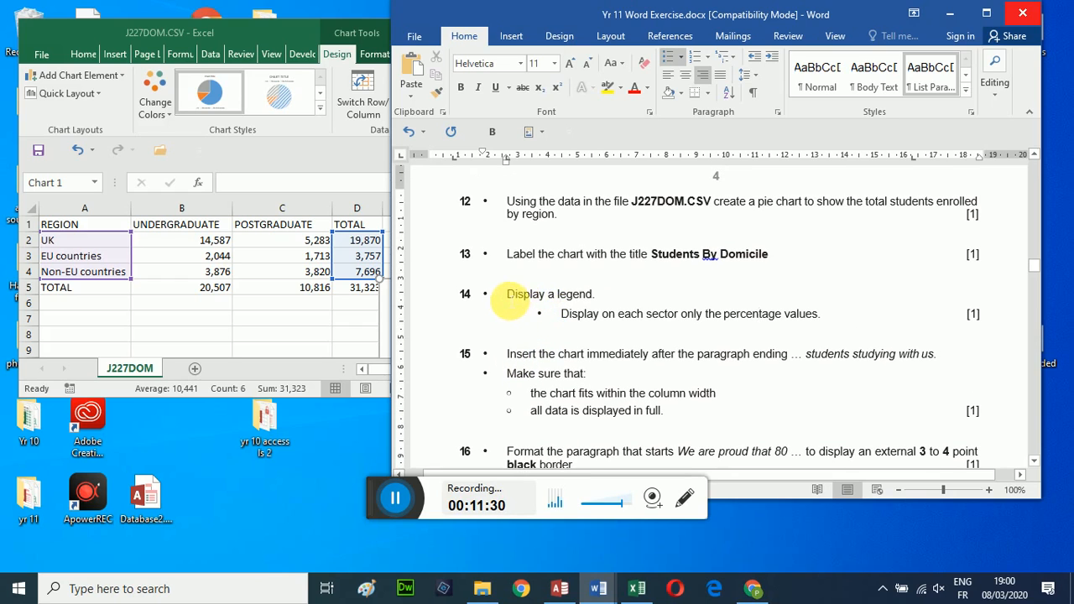
left_click_drag(508, 300, 798, 334)
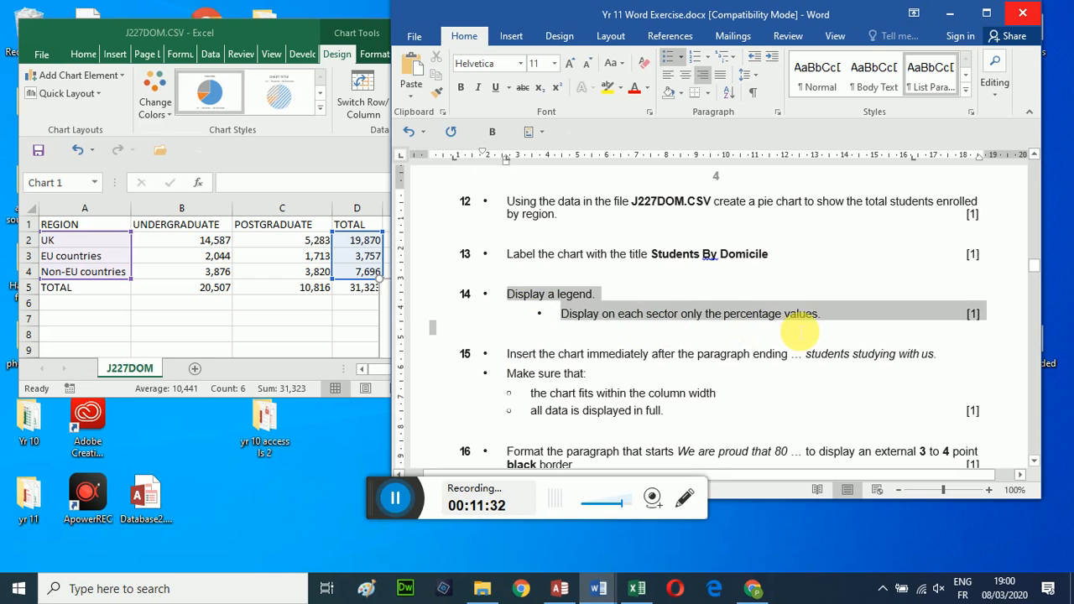
Return to J227DOM.CSV in a maximised Excel window and add data labels to the pie chart
left_click(275, 32)
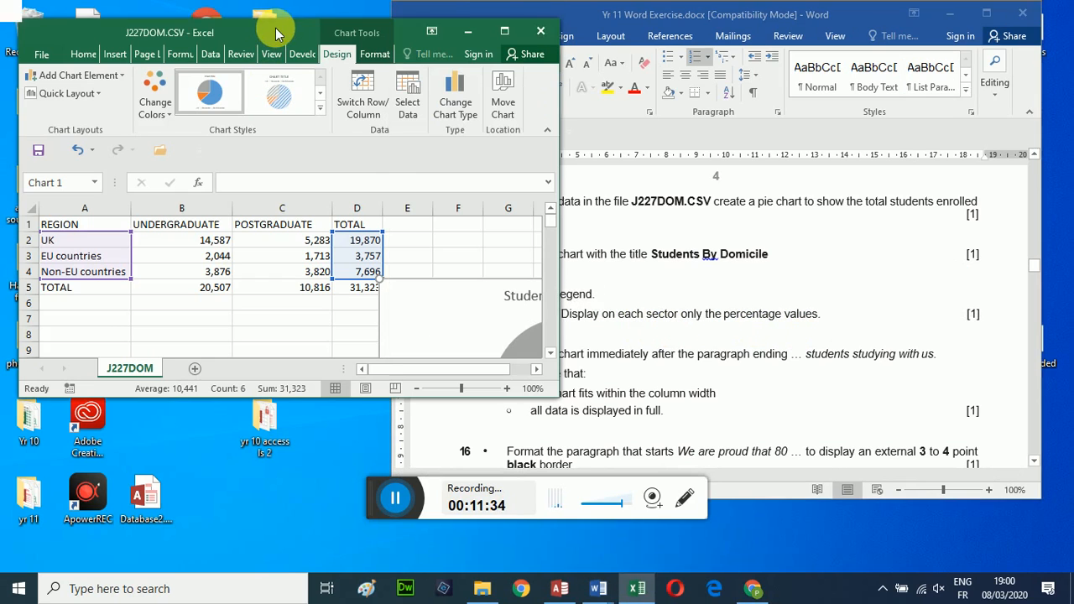
left_click(504, 32)
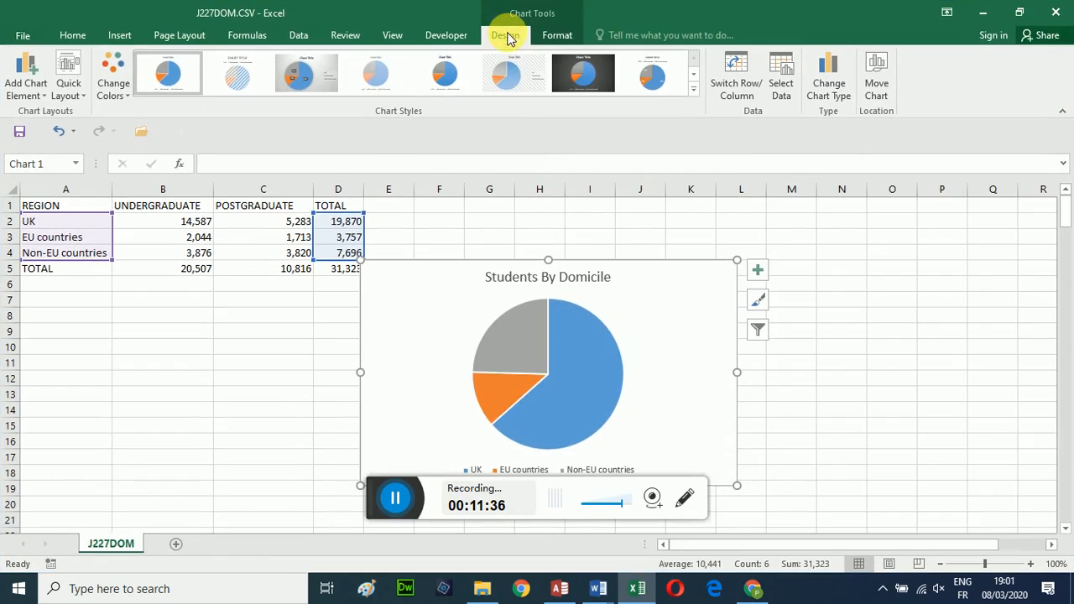
left_click(758, 275)
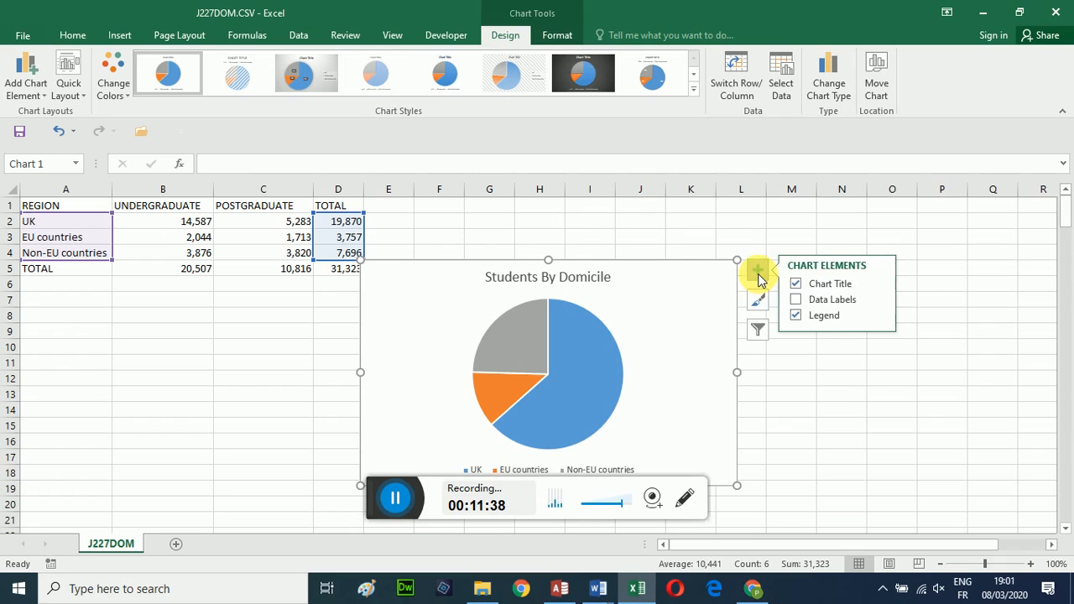
left_click(796, 302)
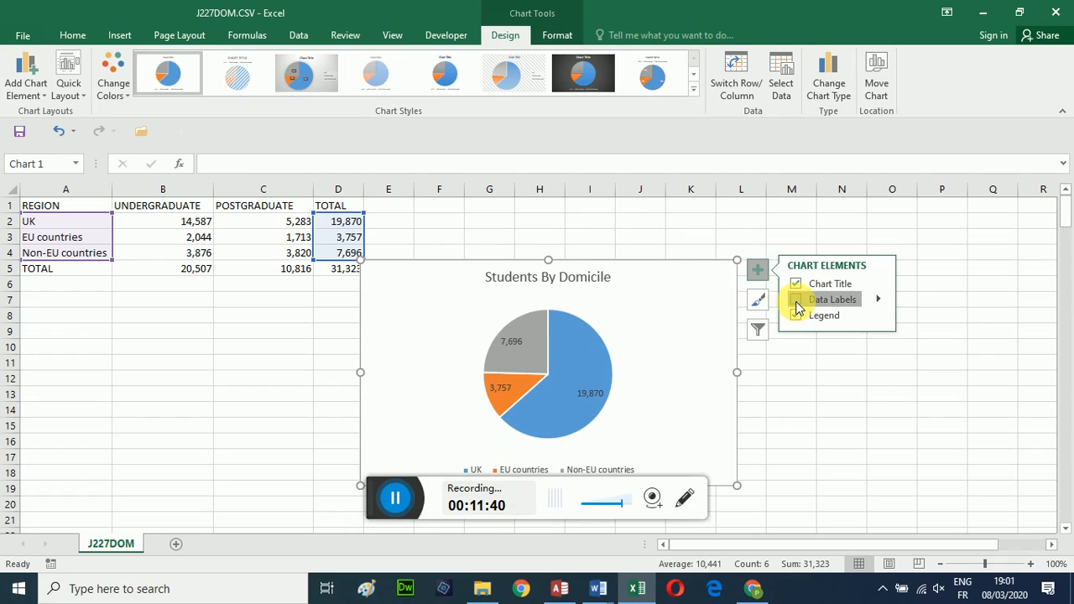
Format the pie chart's data labels to show percentages instead of values, and close the formatting options
right_click(516, 350)
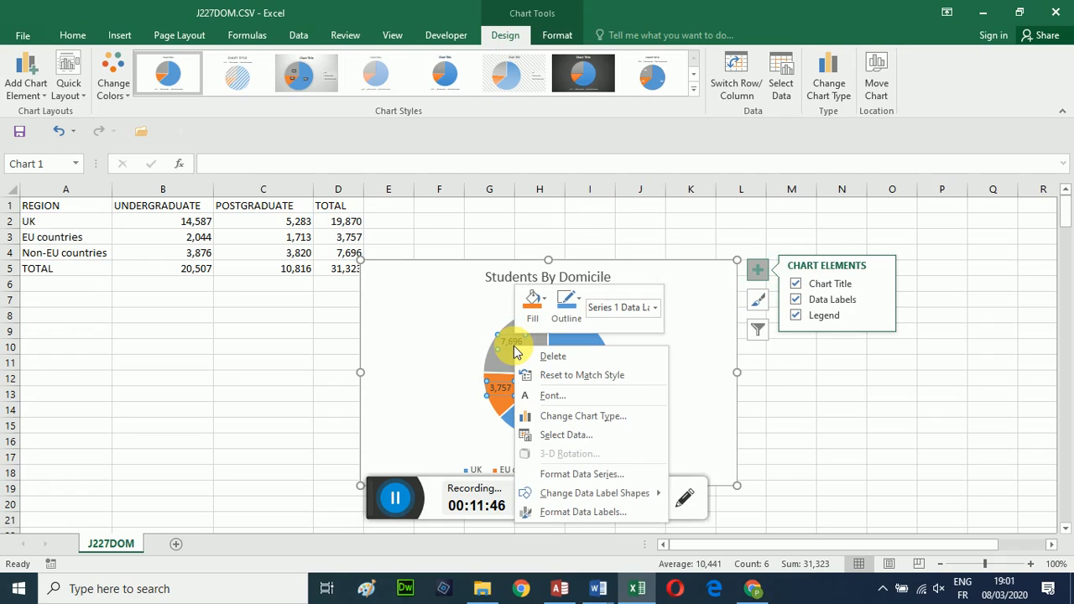
left_click(555, 513)
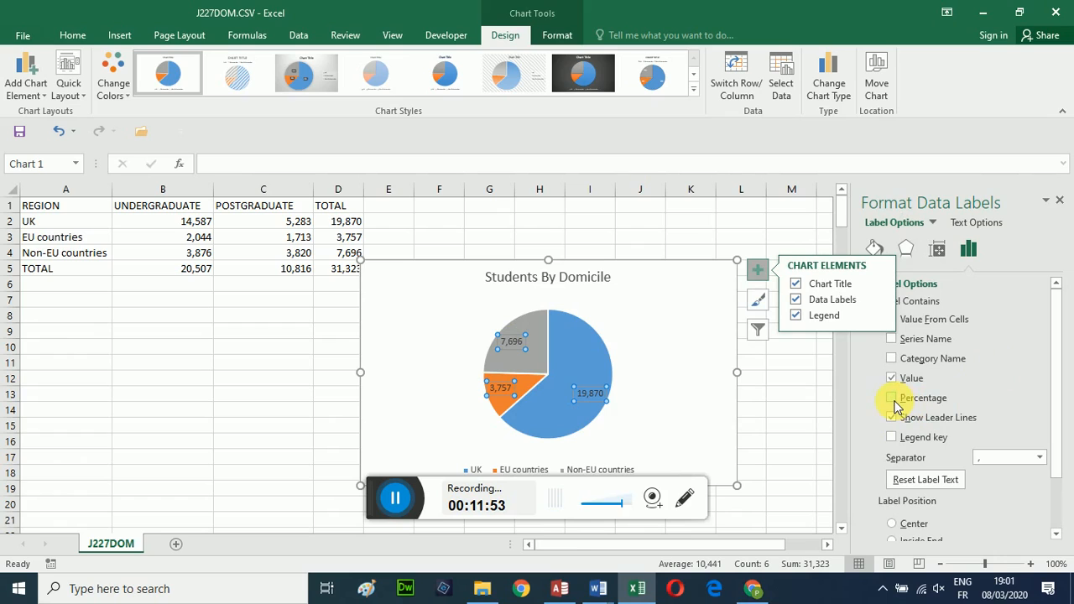
left_click(892, 397)
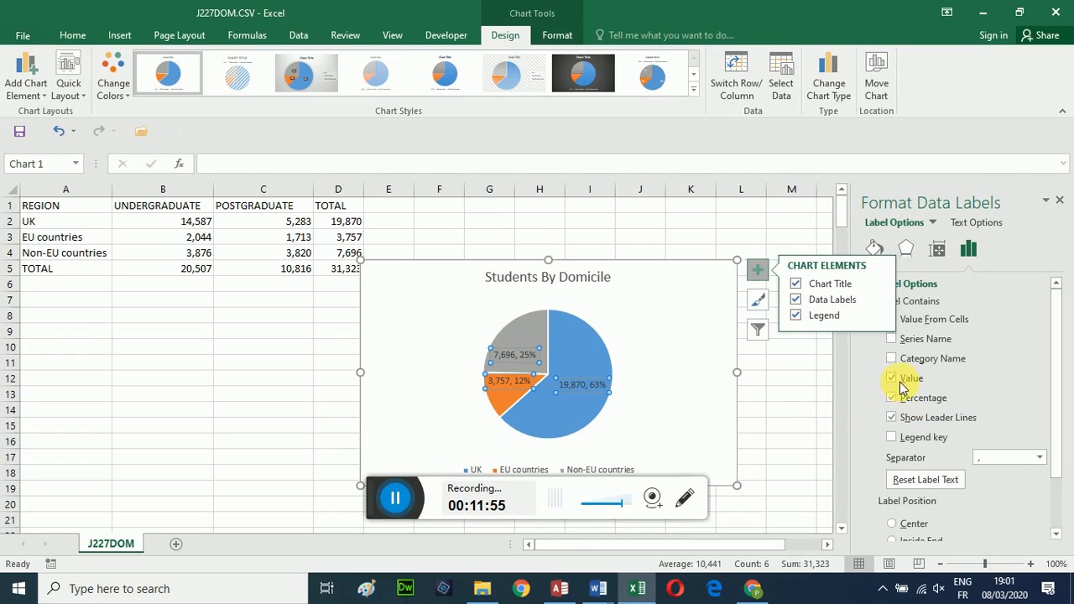
left_click(892, 379)
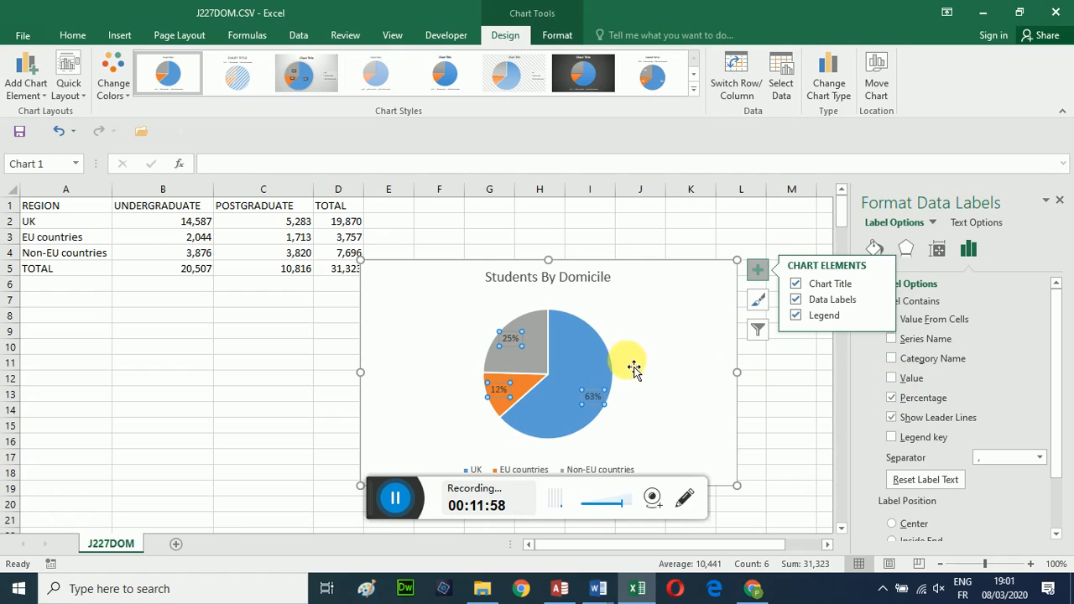
left_click(1060, 203)
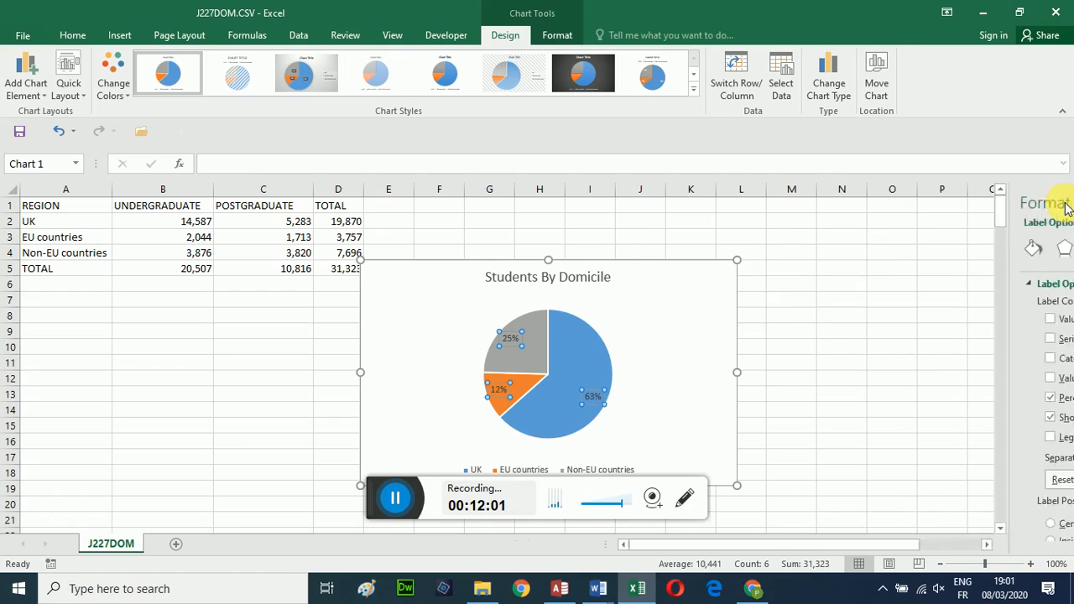
Copy the whole "Students By Domicile" pie chart and minimise the Excel window
right_click(394, 277)
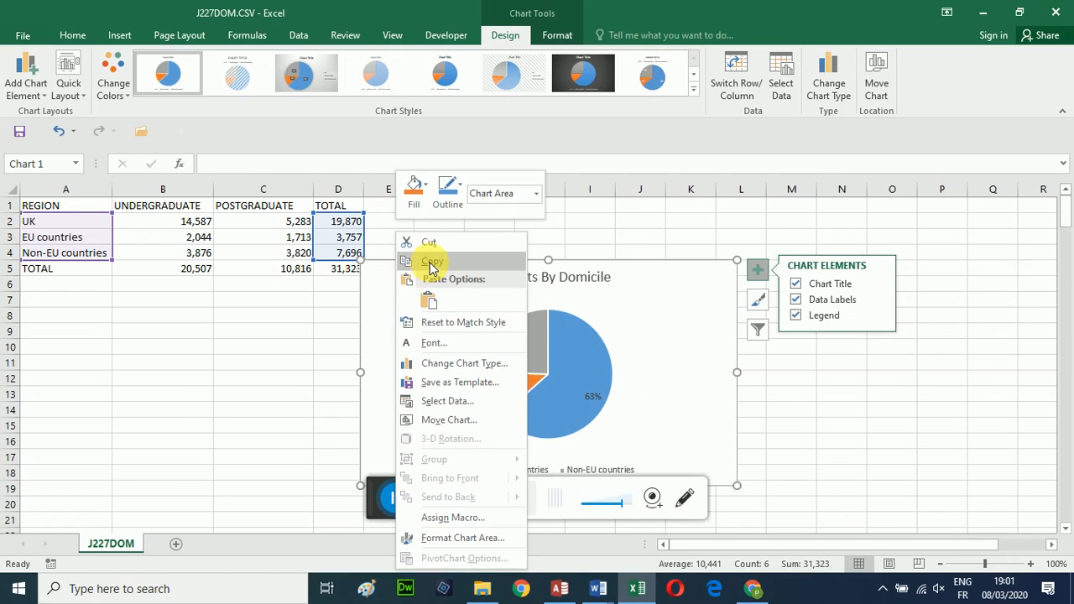
left_click(430, 263)
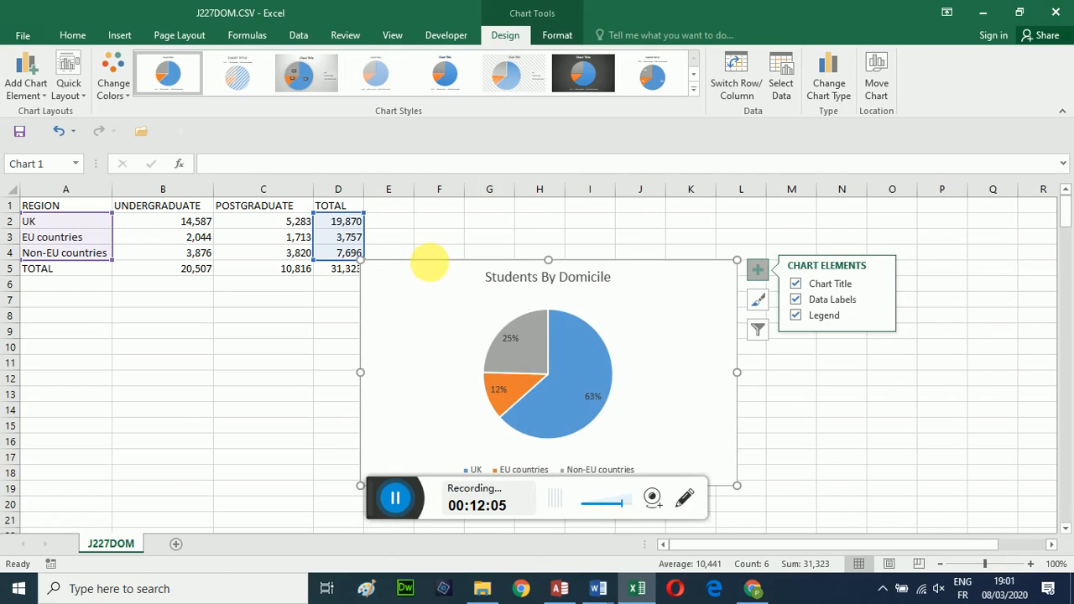
left_click(984, 15)
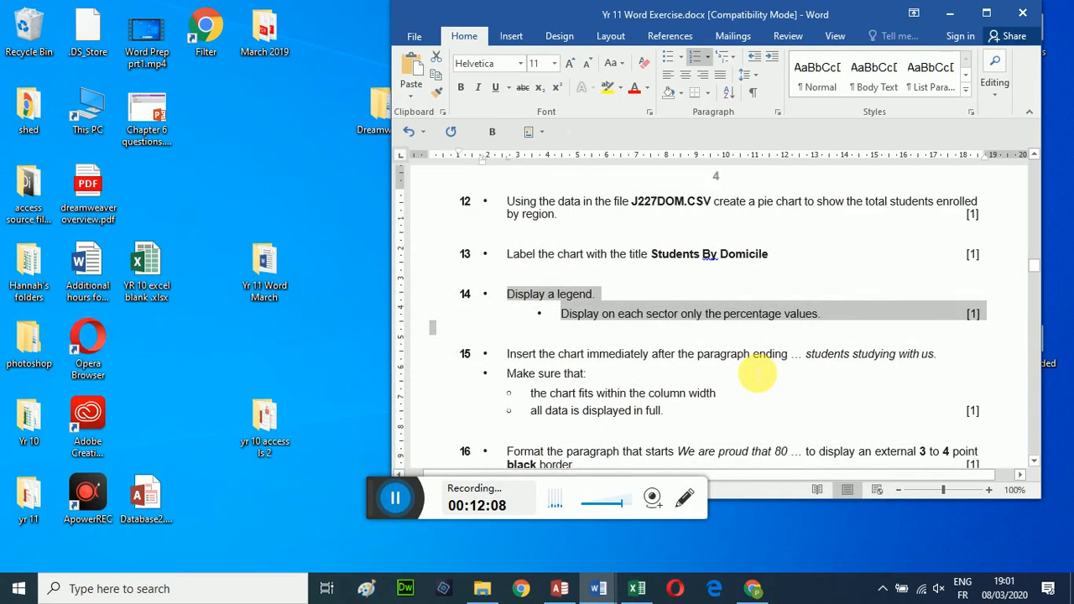
Read task 15's chart placement requirements in Yr 11 Word Exercise.docx, and switch to UGGUIDE.docx in a maximised window
left_click(646, 381)
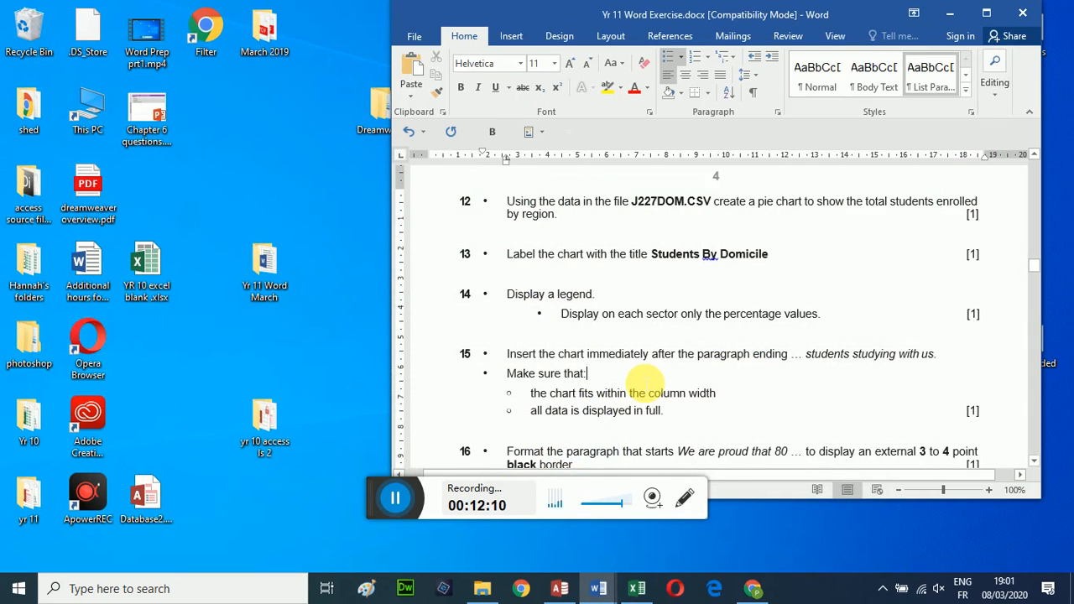
scroll(643, 391, "down", 1)
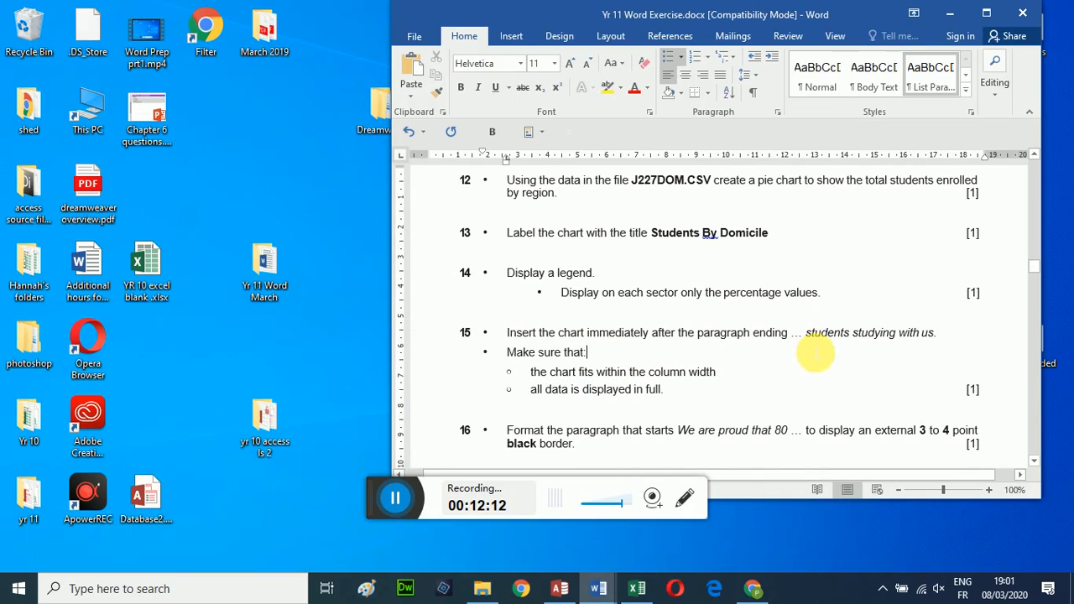
mouse_move(614, 591)
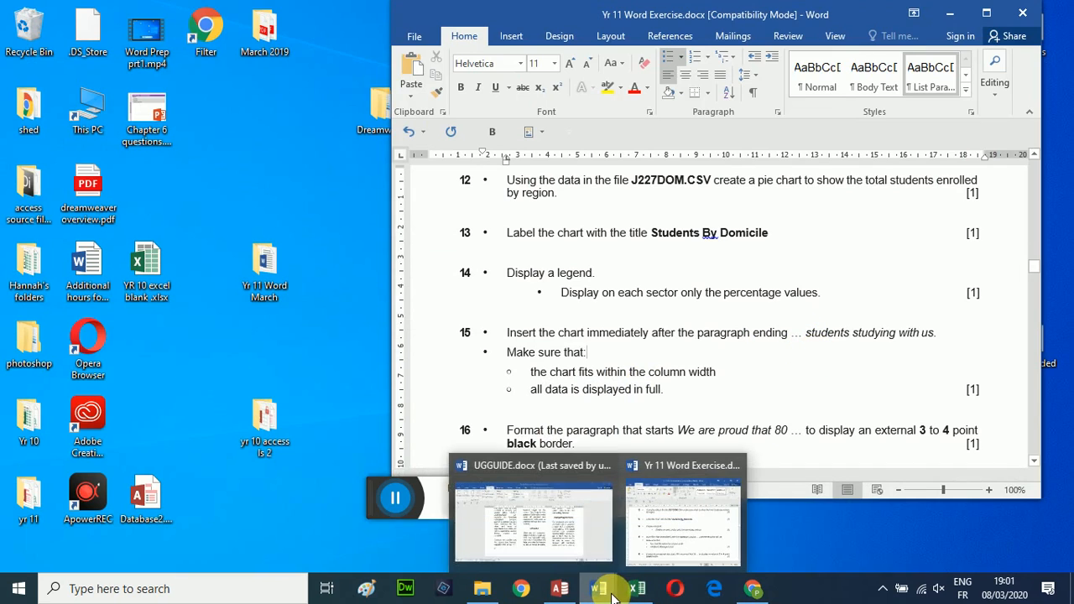
left_click(573, 557)
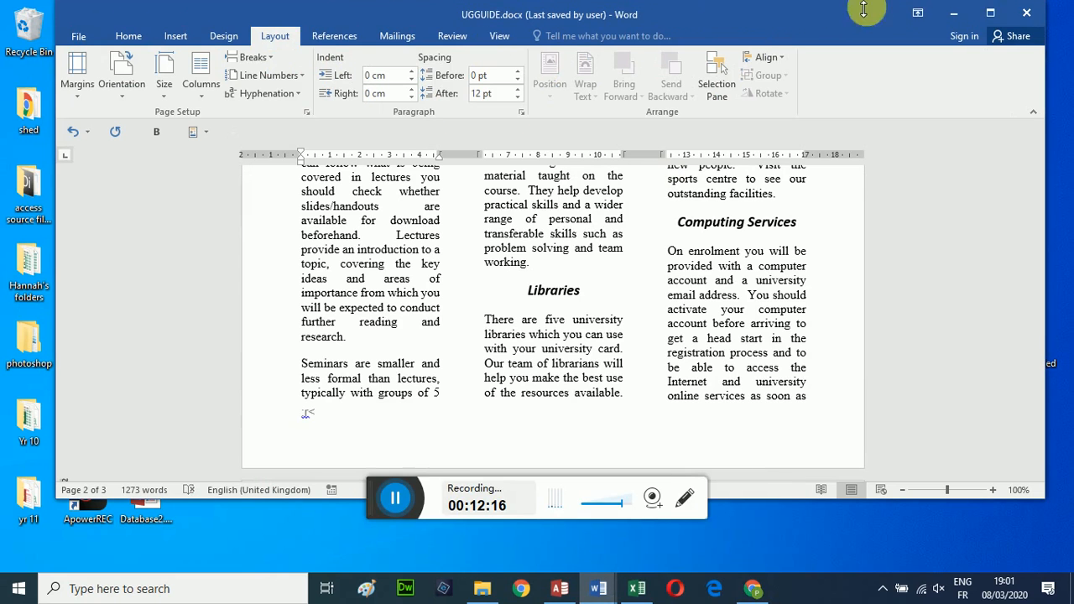
left_click(990, 11)
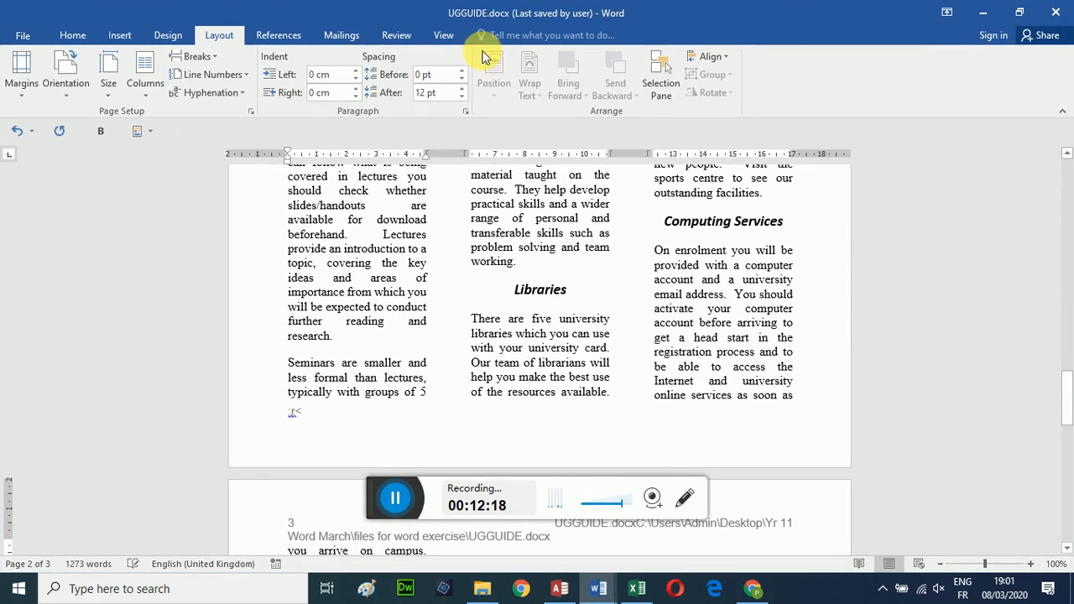
Search UGGUIDE.docx for the phrase "students studying with us" to locate the chart's insertion point
left_click(24, 42)
left_click(29, 31)
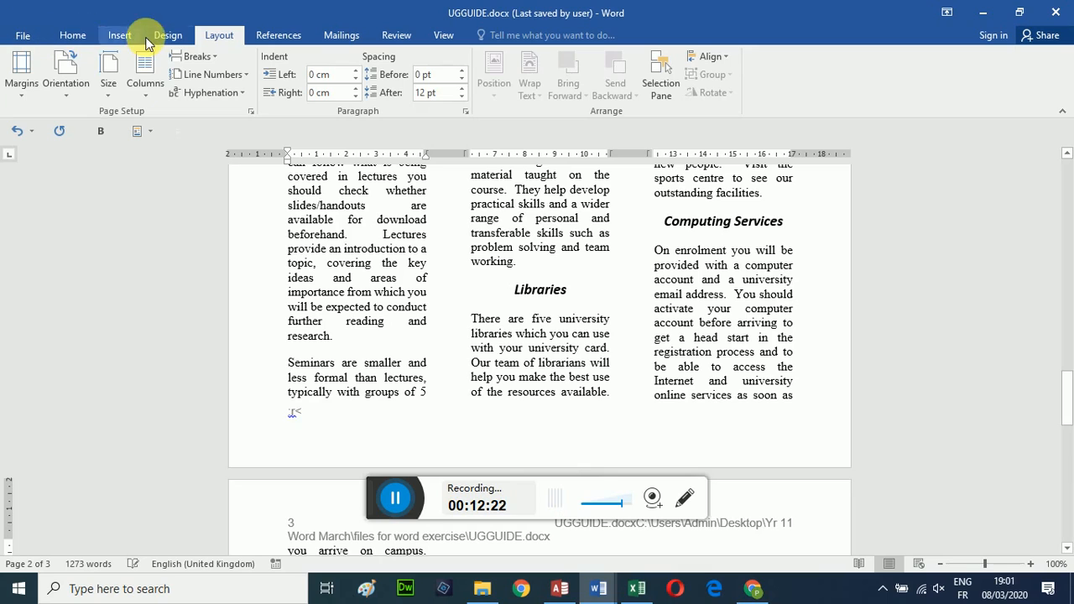
left_click(405, 35)
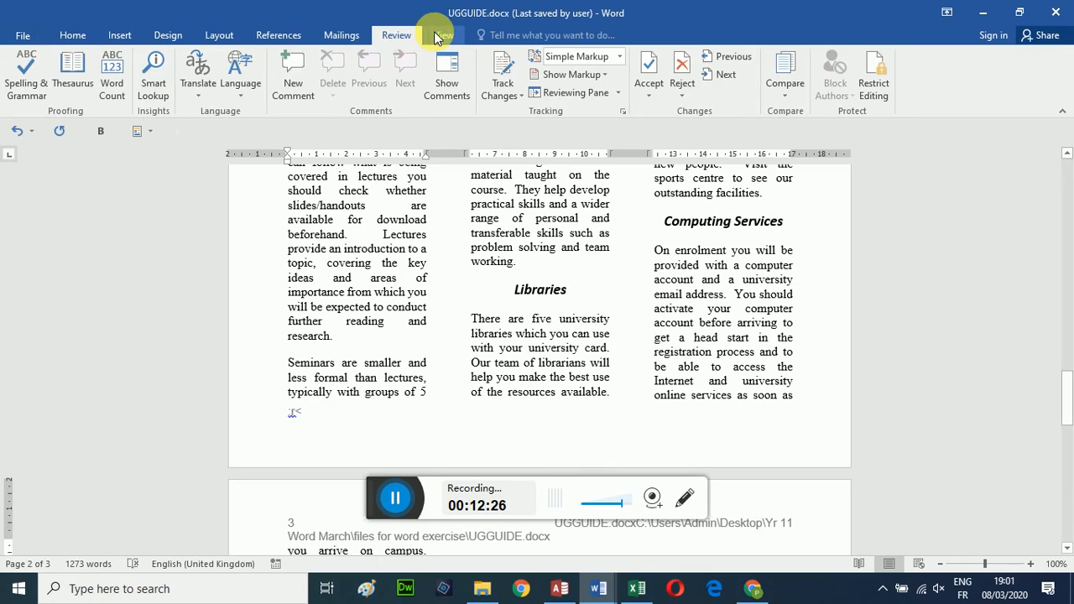
left_click(438, 36)
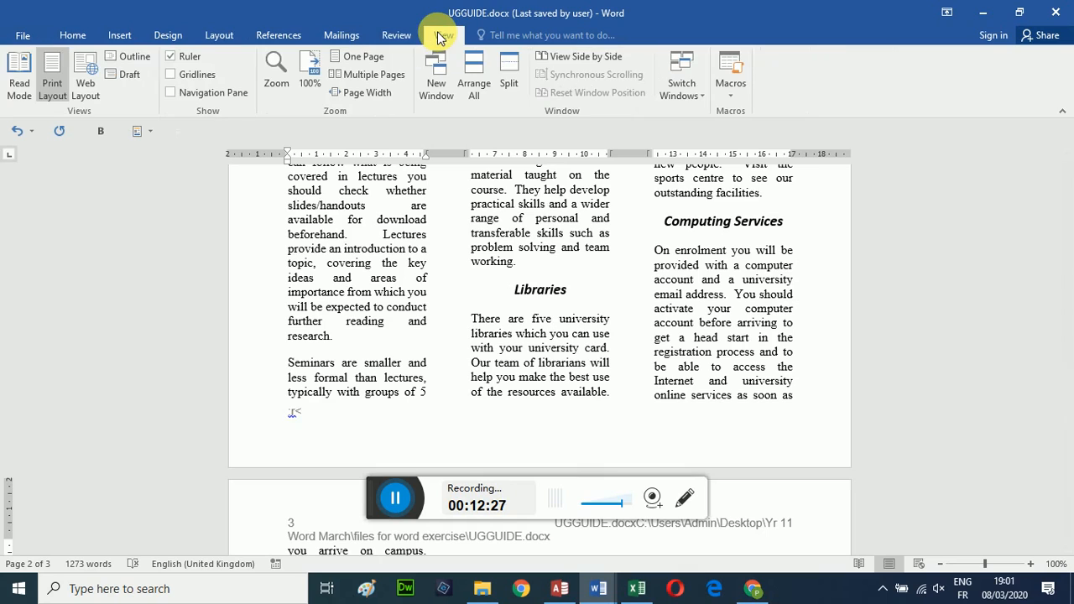
left_click(56, 34)
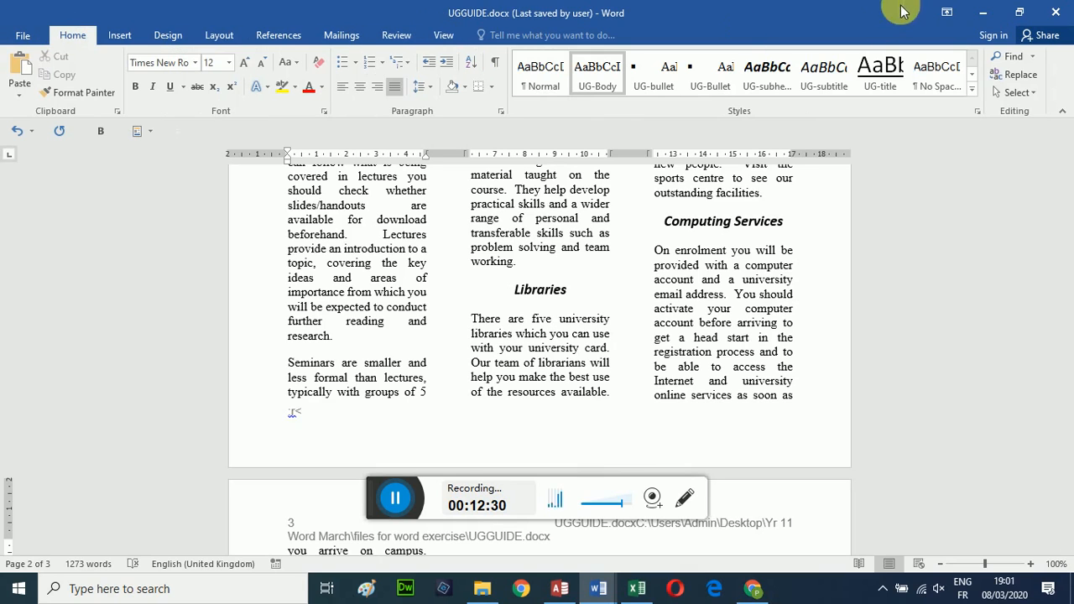
left_click(1031, 57)
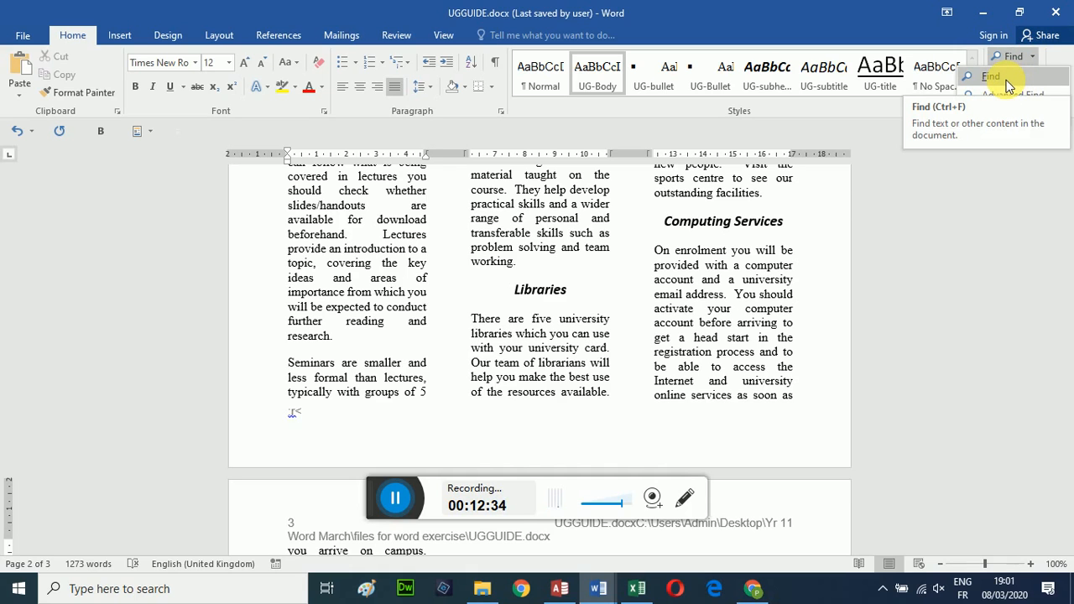
left_click(1003, 78)
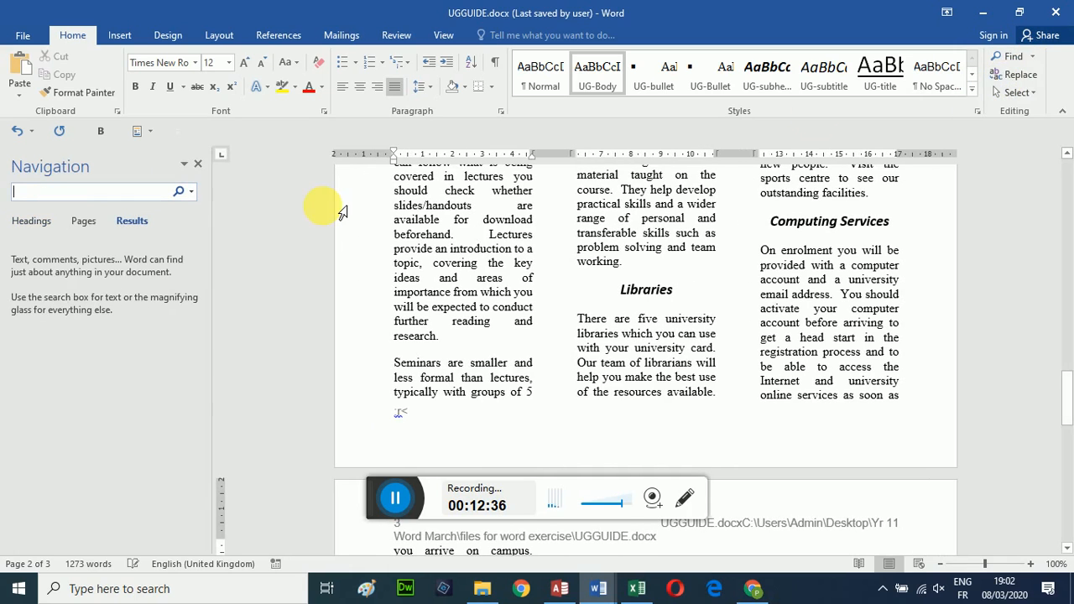
type("students s")
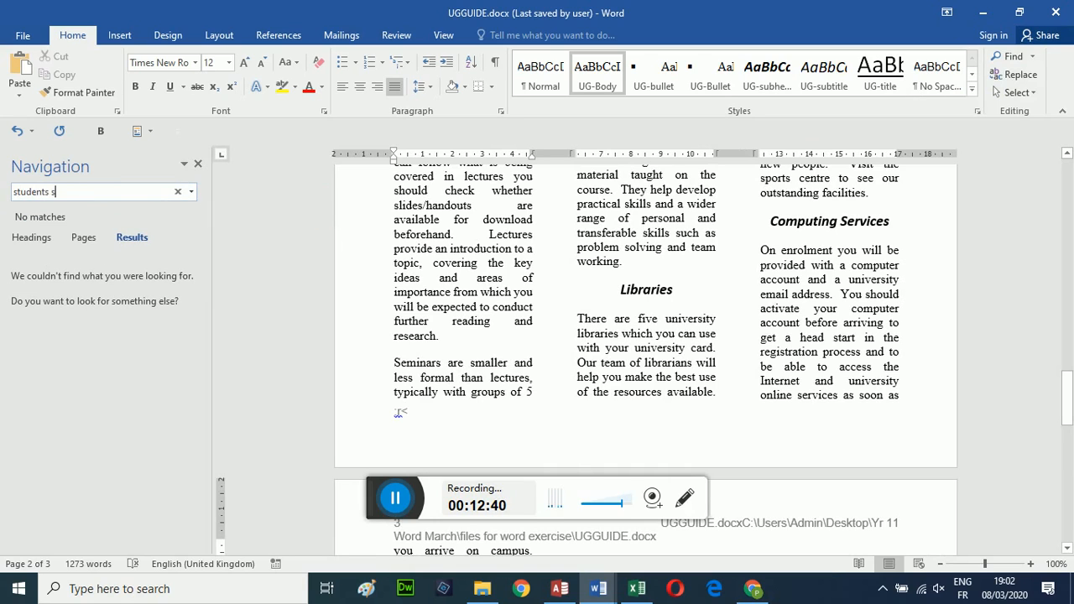
type("tudying with us")
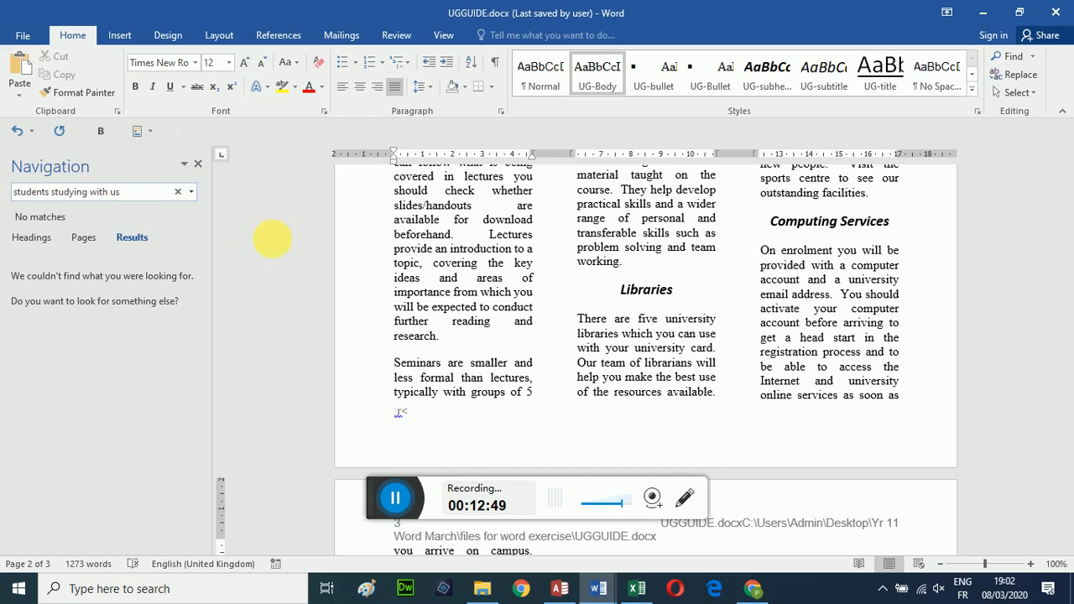
left_click(289, 239)
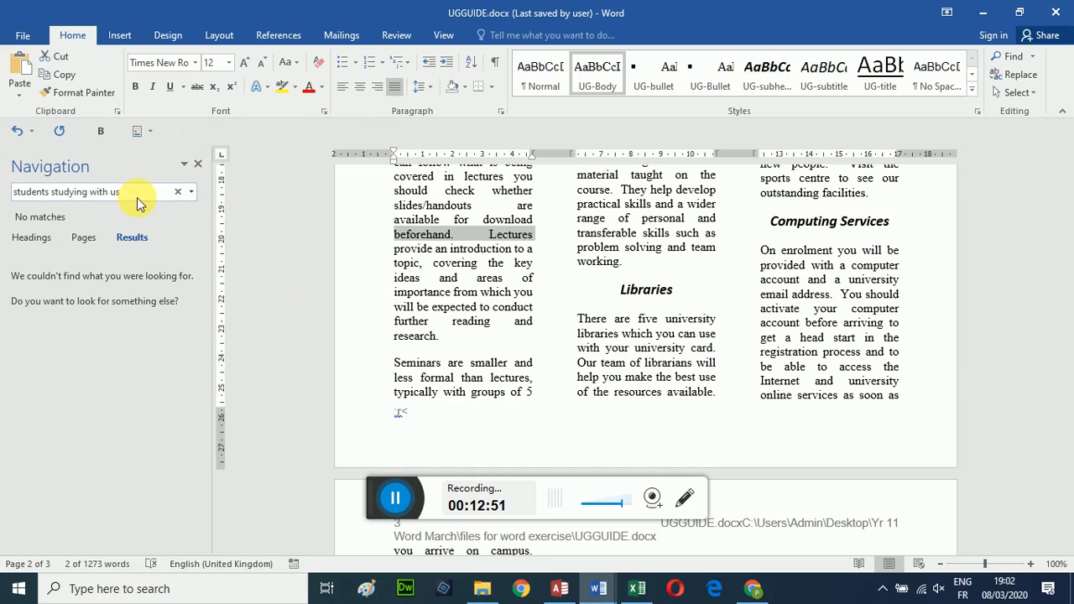
Look through pages 2 and 3 of UGGUIDE.docx for the paragraph ending "students studying with us"
left_click(284, 249)
scroll(285, 252, "down", 1)
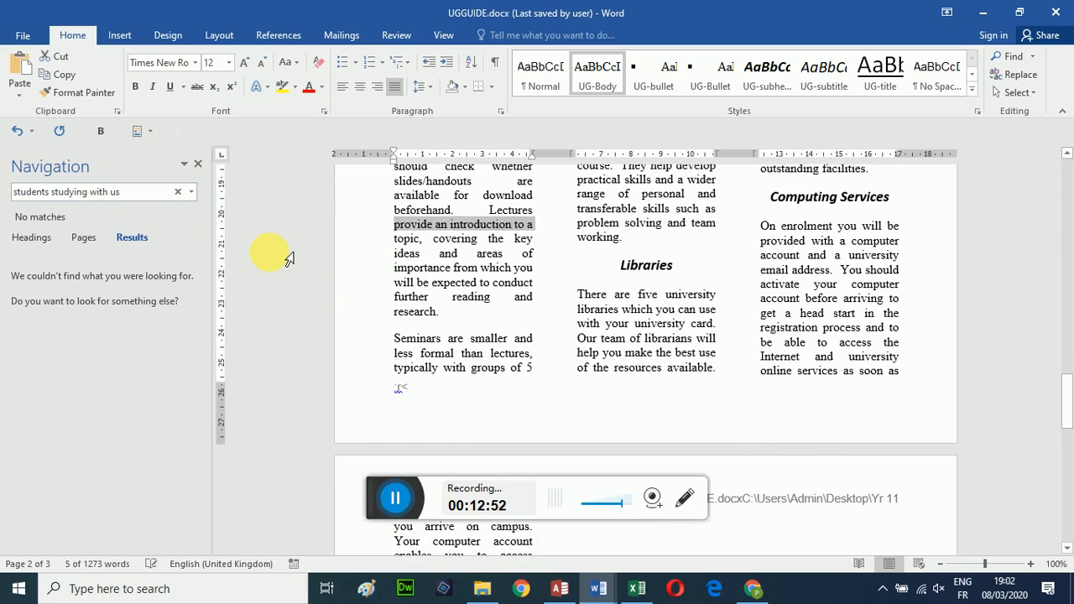
left_click(290, 259)
scroll(289, 259, "down", 5)
scroll(285, 257, "up", 3)
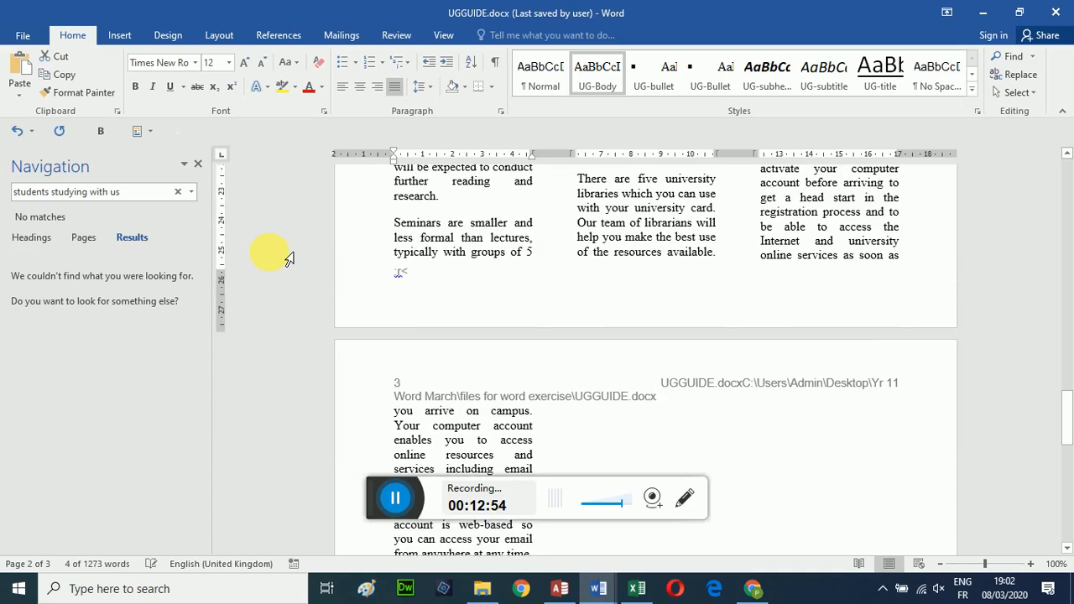
scroll(288, 259, "down", 5)
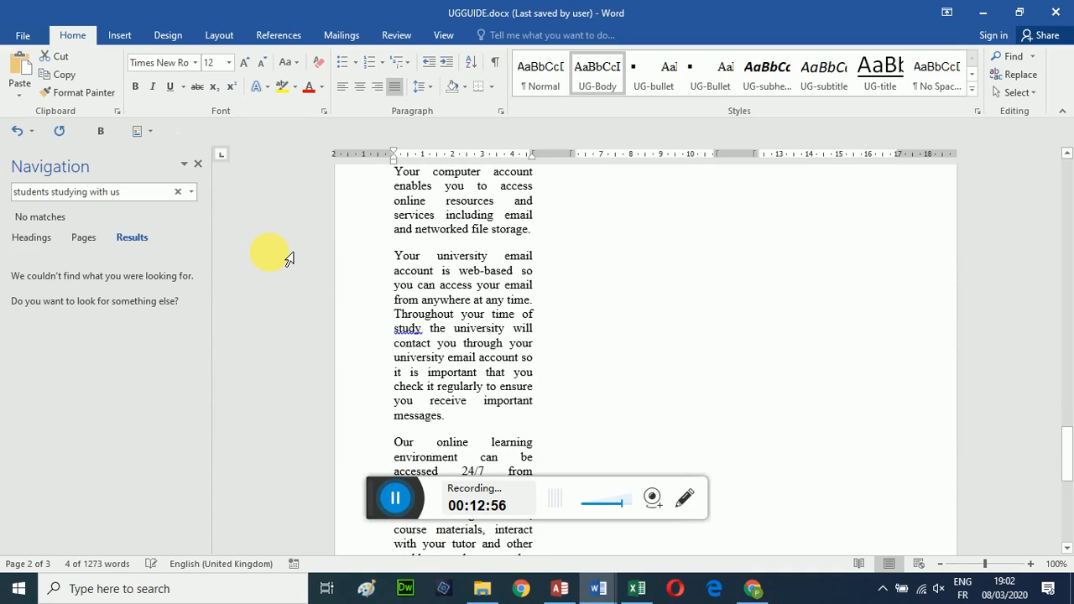
left_click(394, 501)
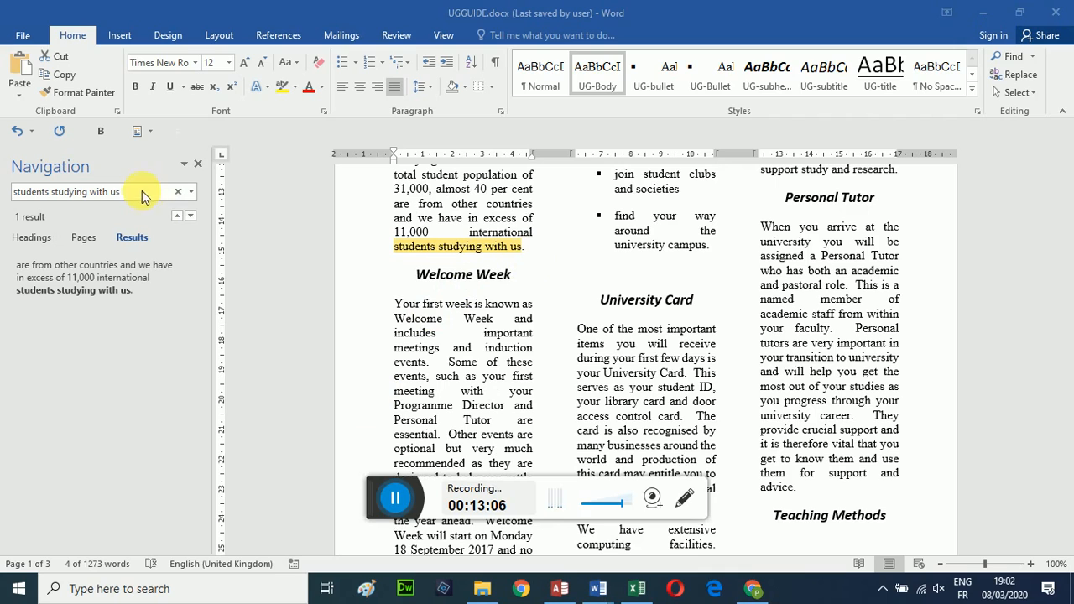
Paste the copied "Students By Domicile" pie chart into a new paragraph directly after the text ending "students studying with us."
left_click(530, 257)
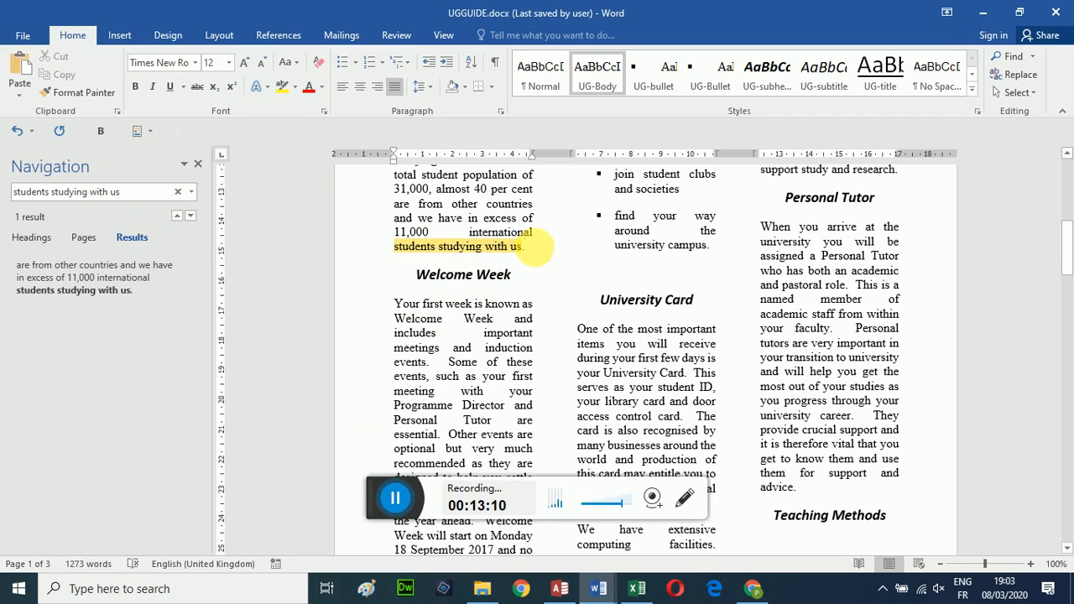
key("Return")
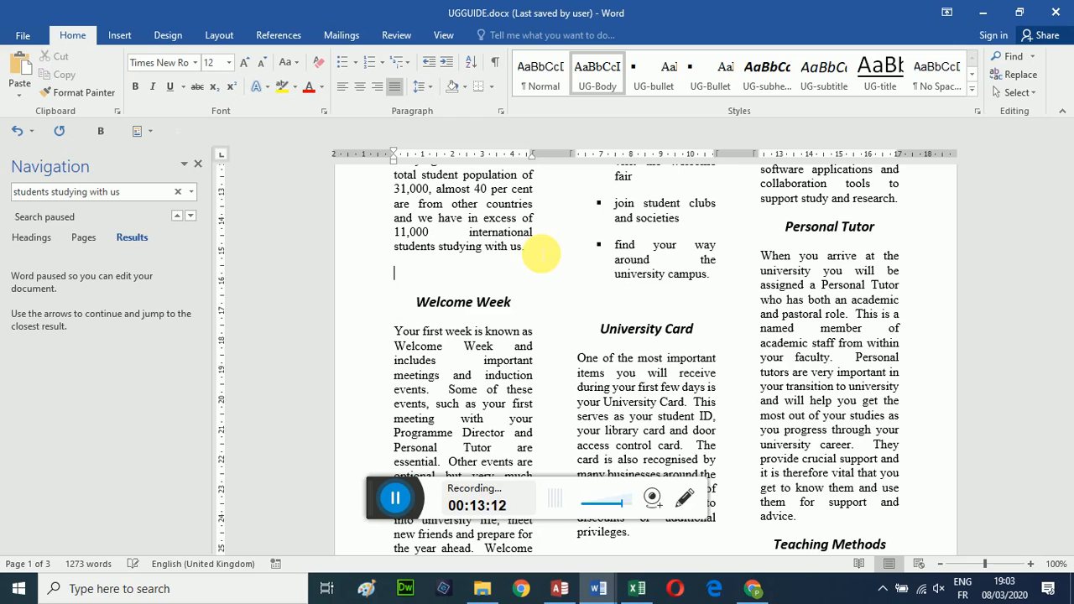
key("ctrl+v")
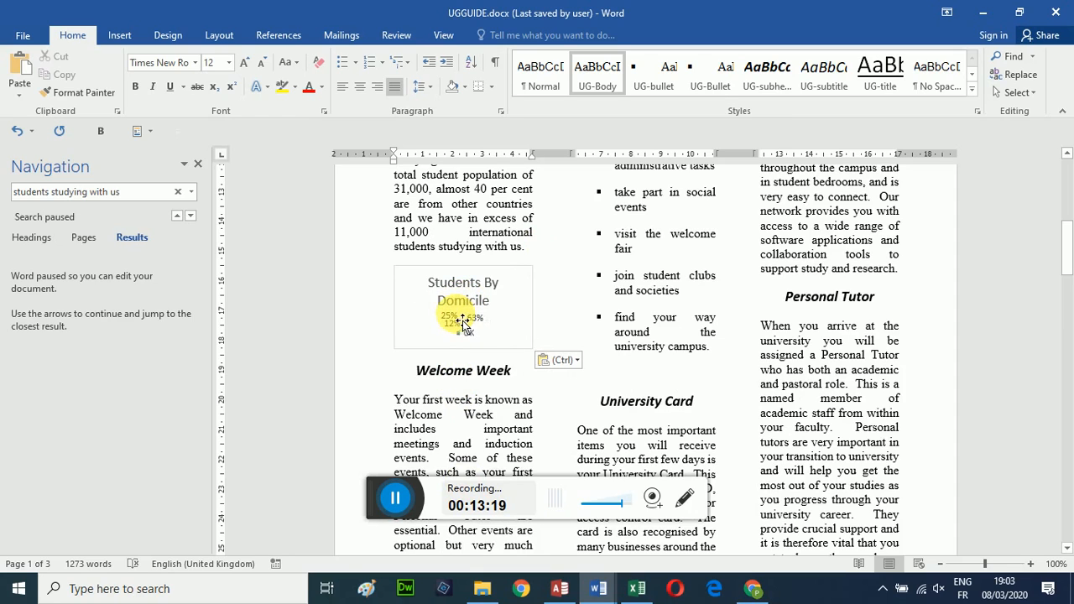
left_click(396, 500)
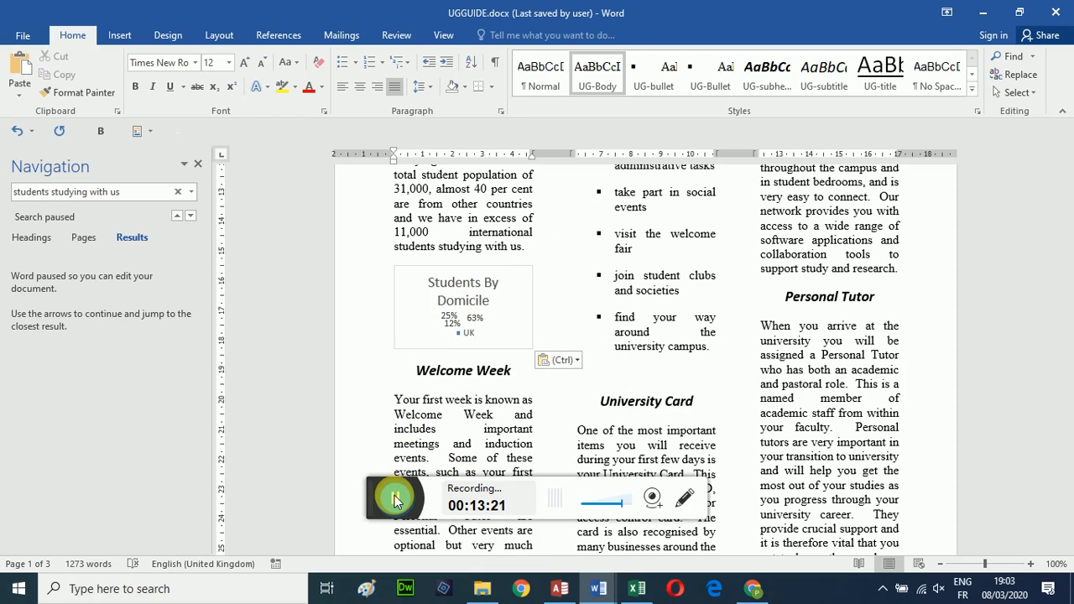